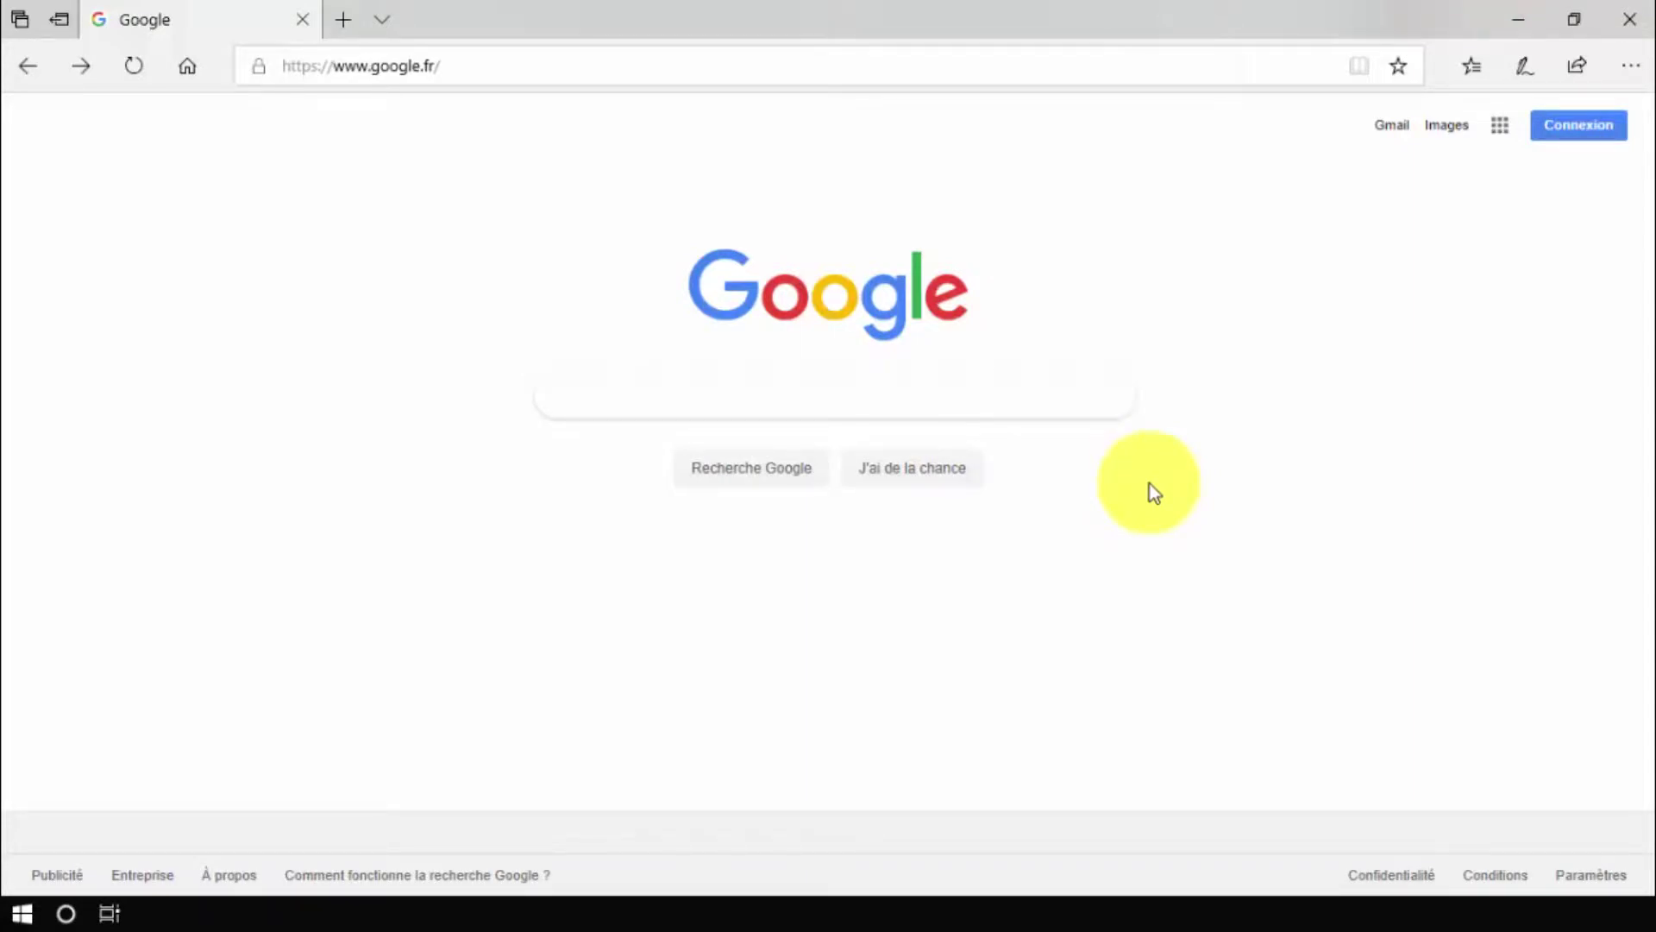
- Go to the French video-editor-software.com/fr site presenting Movavi via the address-bar suggestion
{"action": "left_click", "coordinate": [802, 75]}
{"action": "type", "text": "v"}
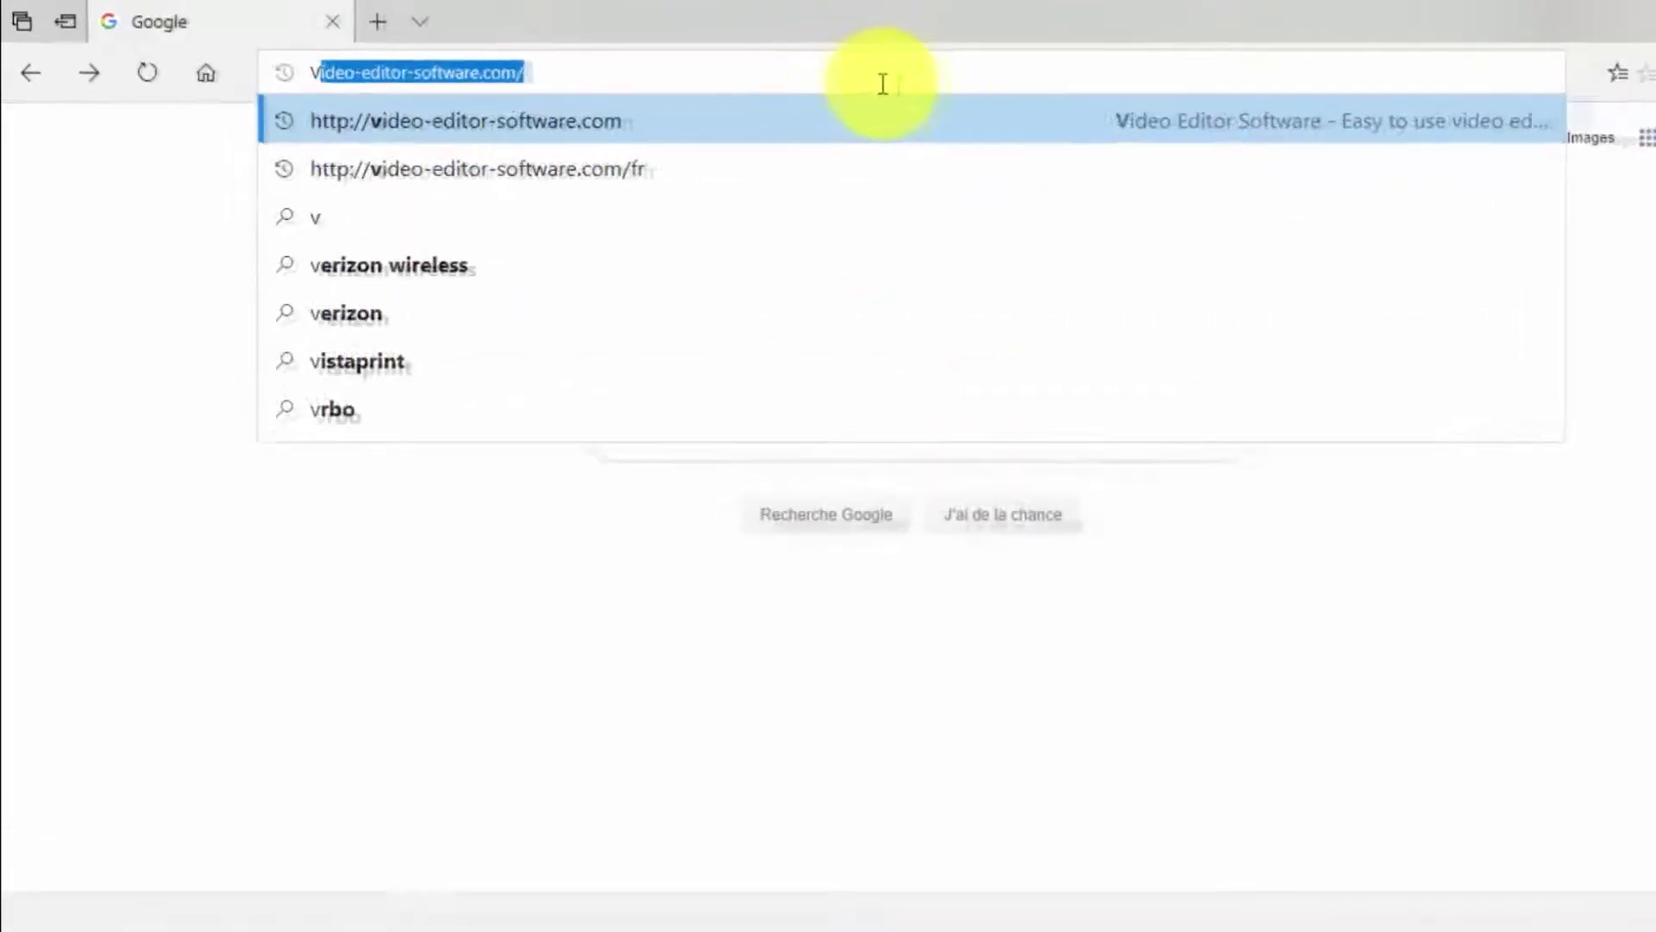
{"action": "left_click", "coordinate": [1117, 215]}
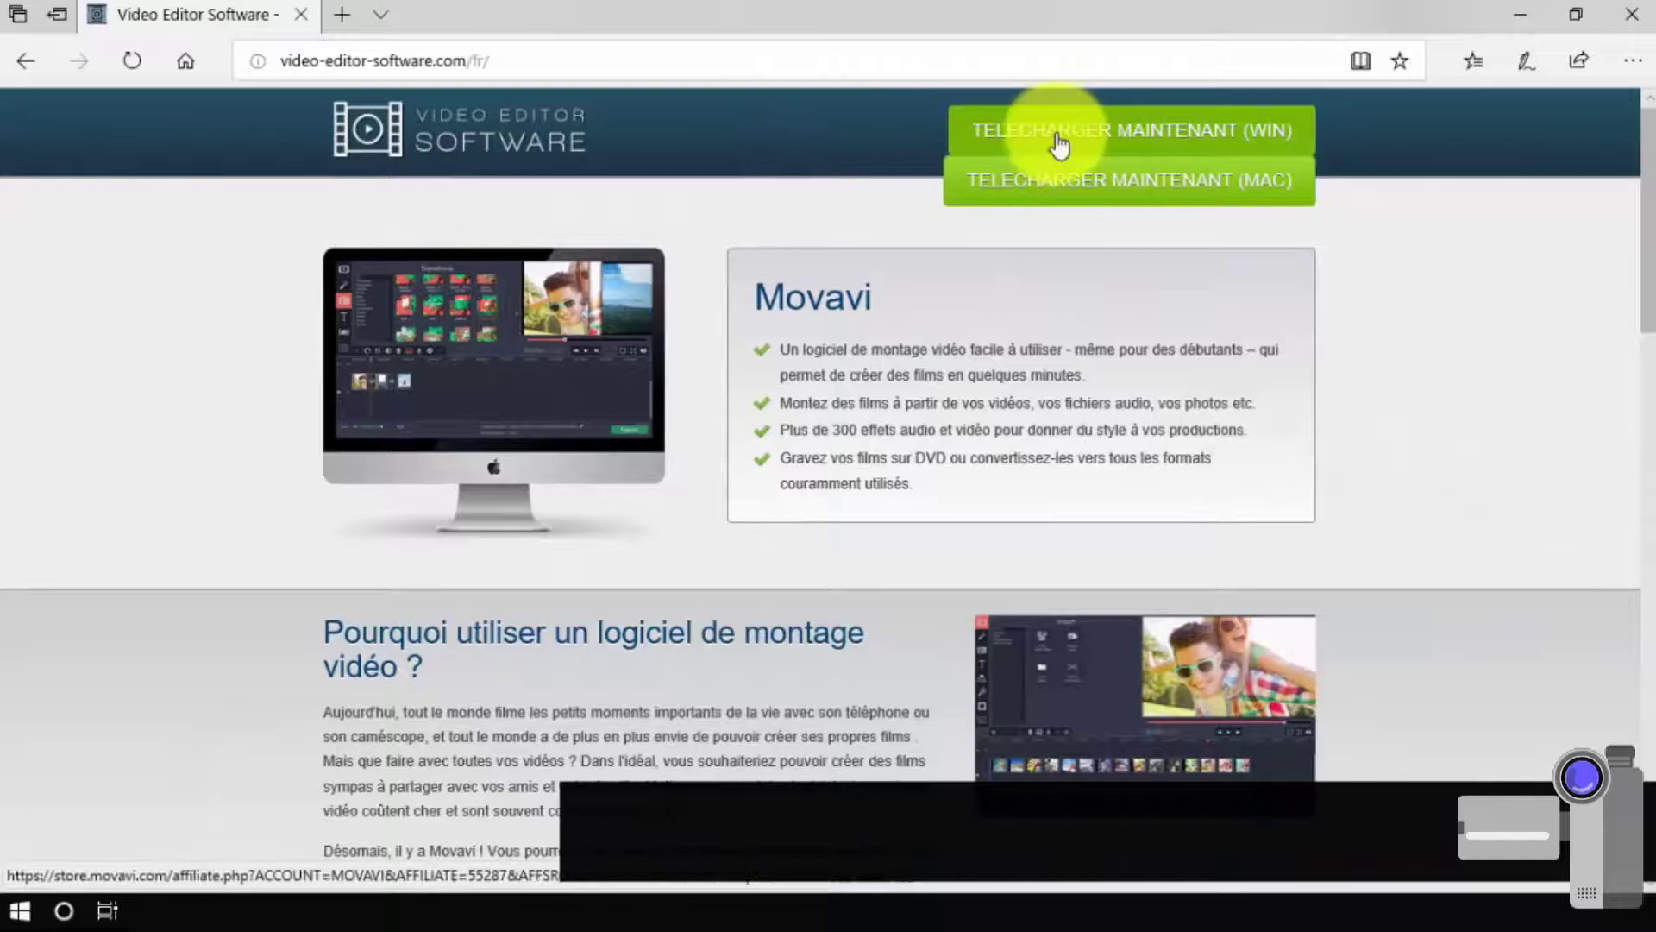
- Download the Windows installer MovaviVideoEditorSetupE.exe using the Save options in the download bar
{"action": "left_click", "coordinate": [1057, 137]}
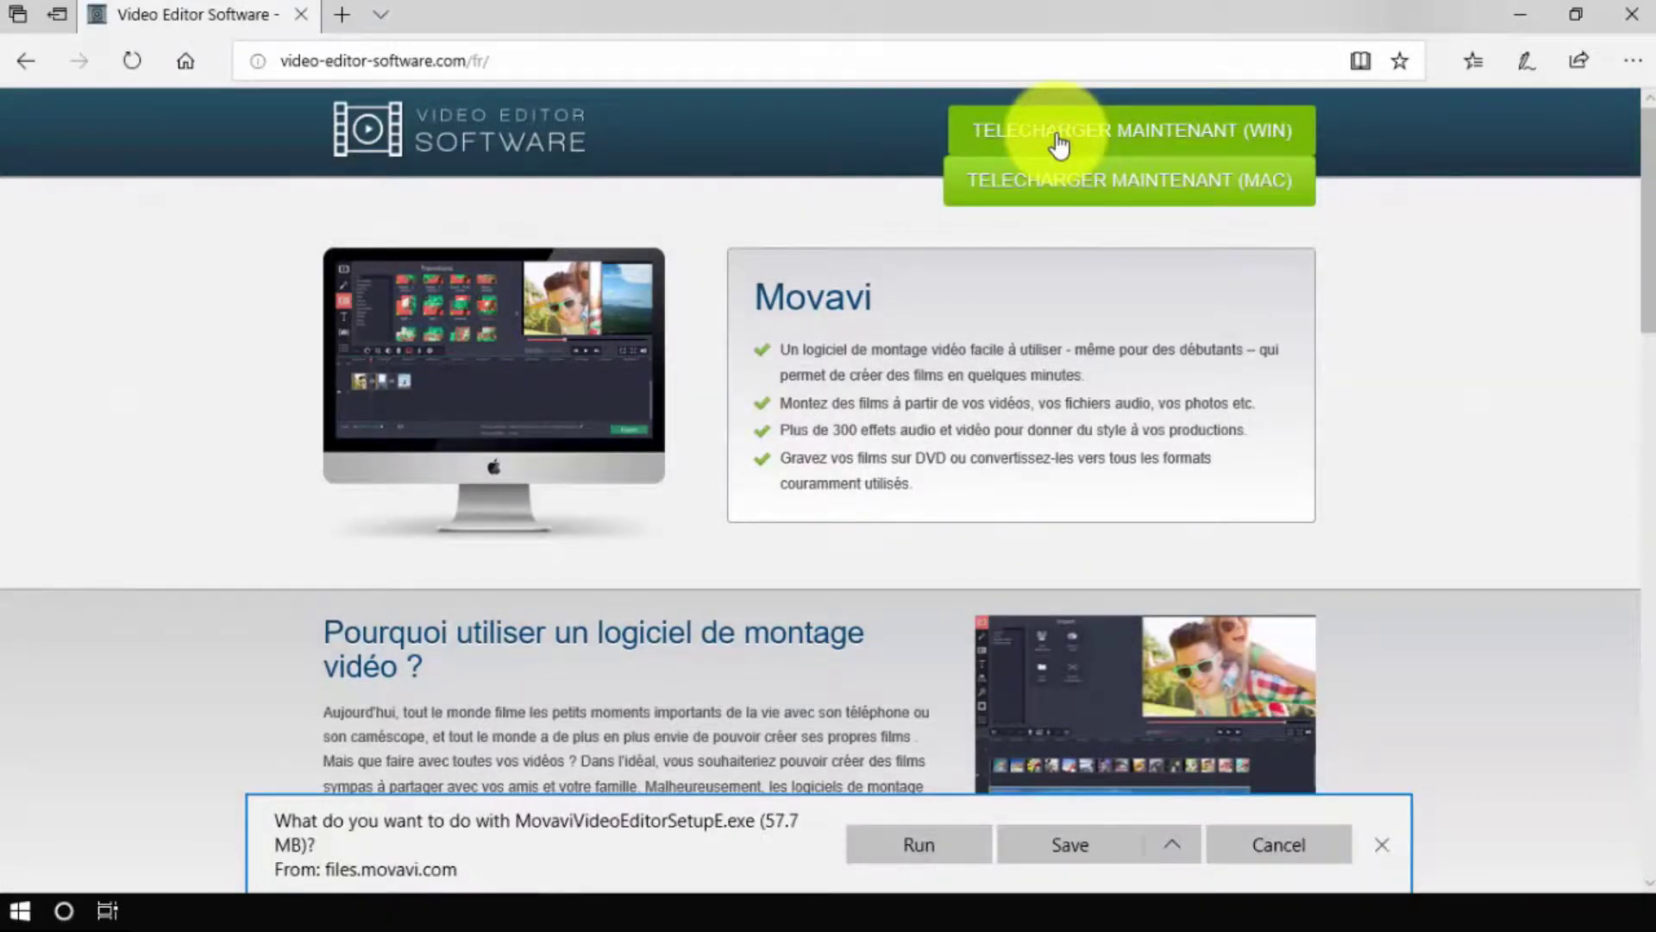
{"action": "left_click", "coordinate": [1163, 844]}
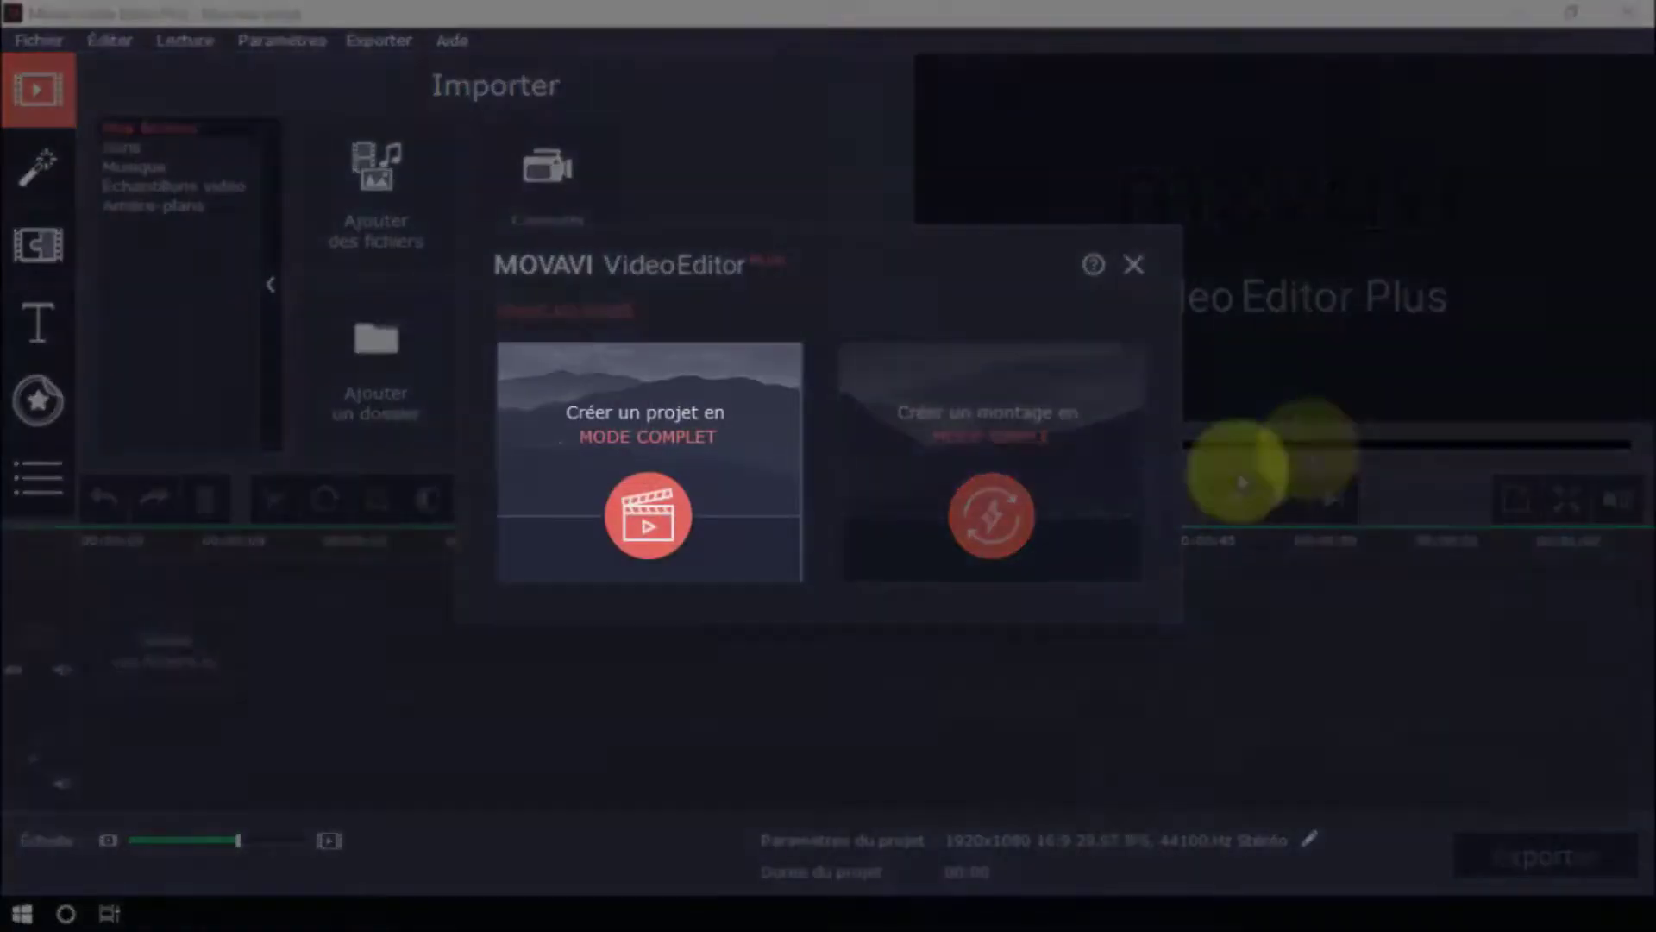
- Choose 'Créer un projet en MODE COMPLET' to open an empty full-mode editor
{"action": "left_click", "coordinate": [682, 511]}
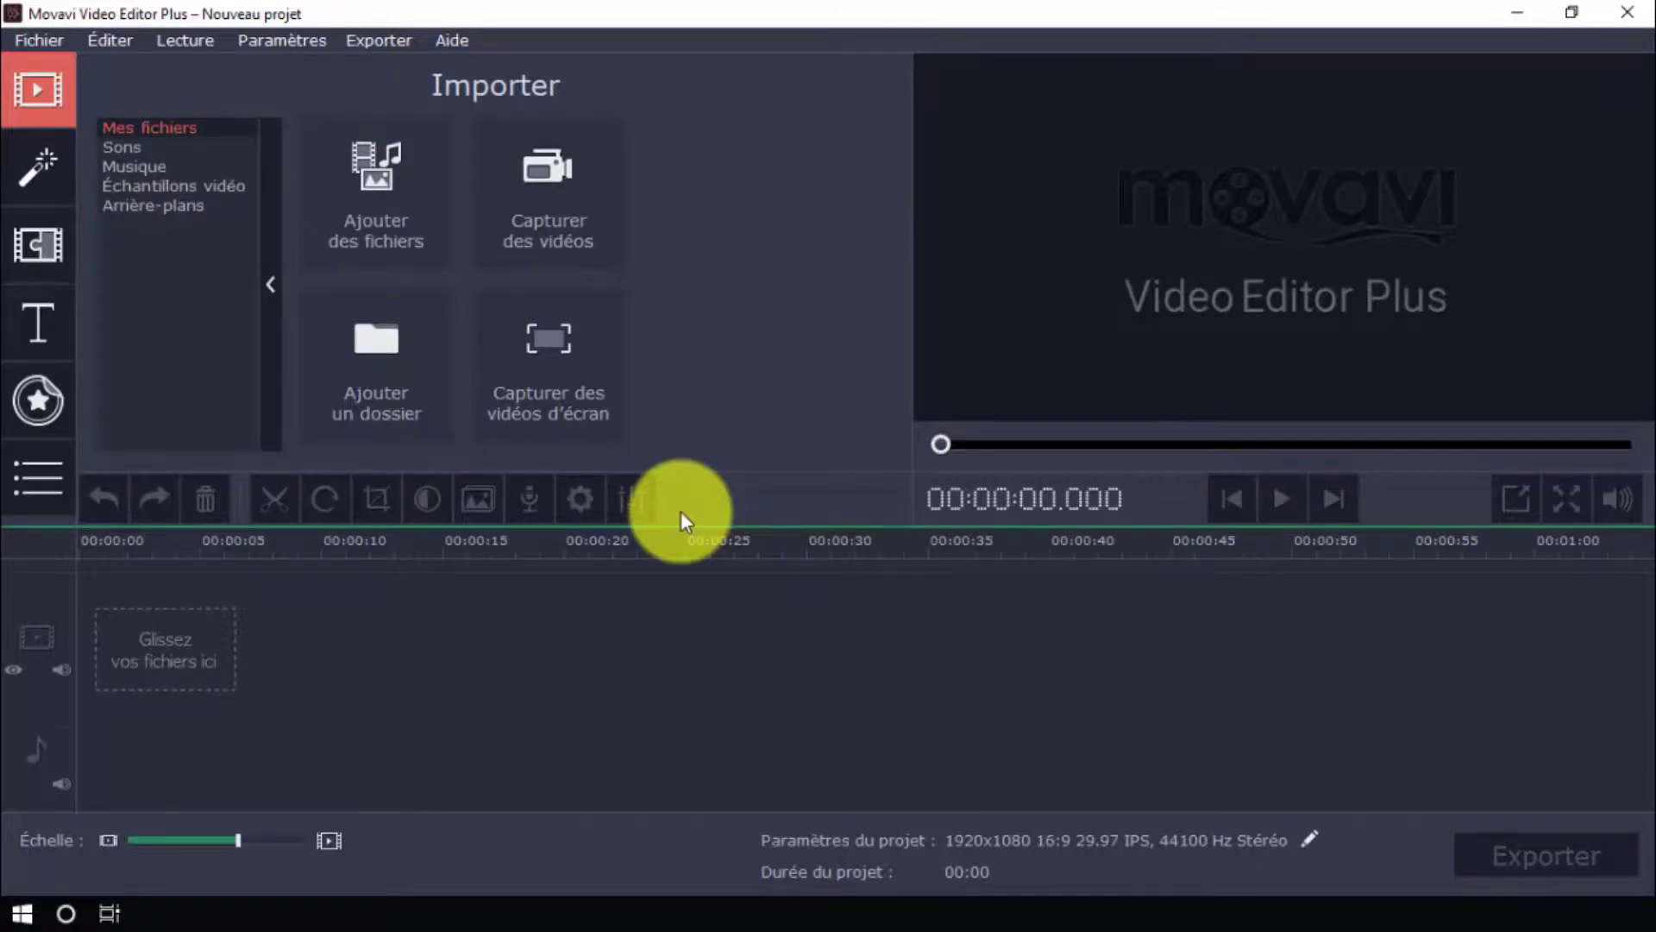
- Import the cycling videoblocks clip through Ajouter des fichiers onto the timeline
{"action": "left_click", "coordinate": [396, 233]}
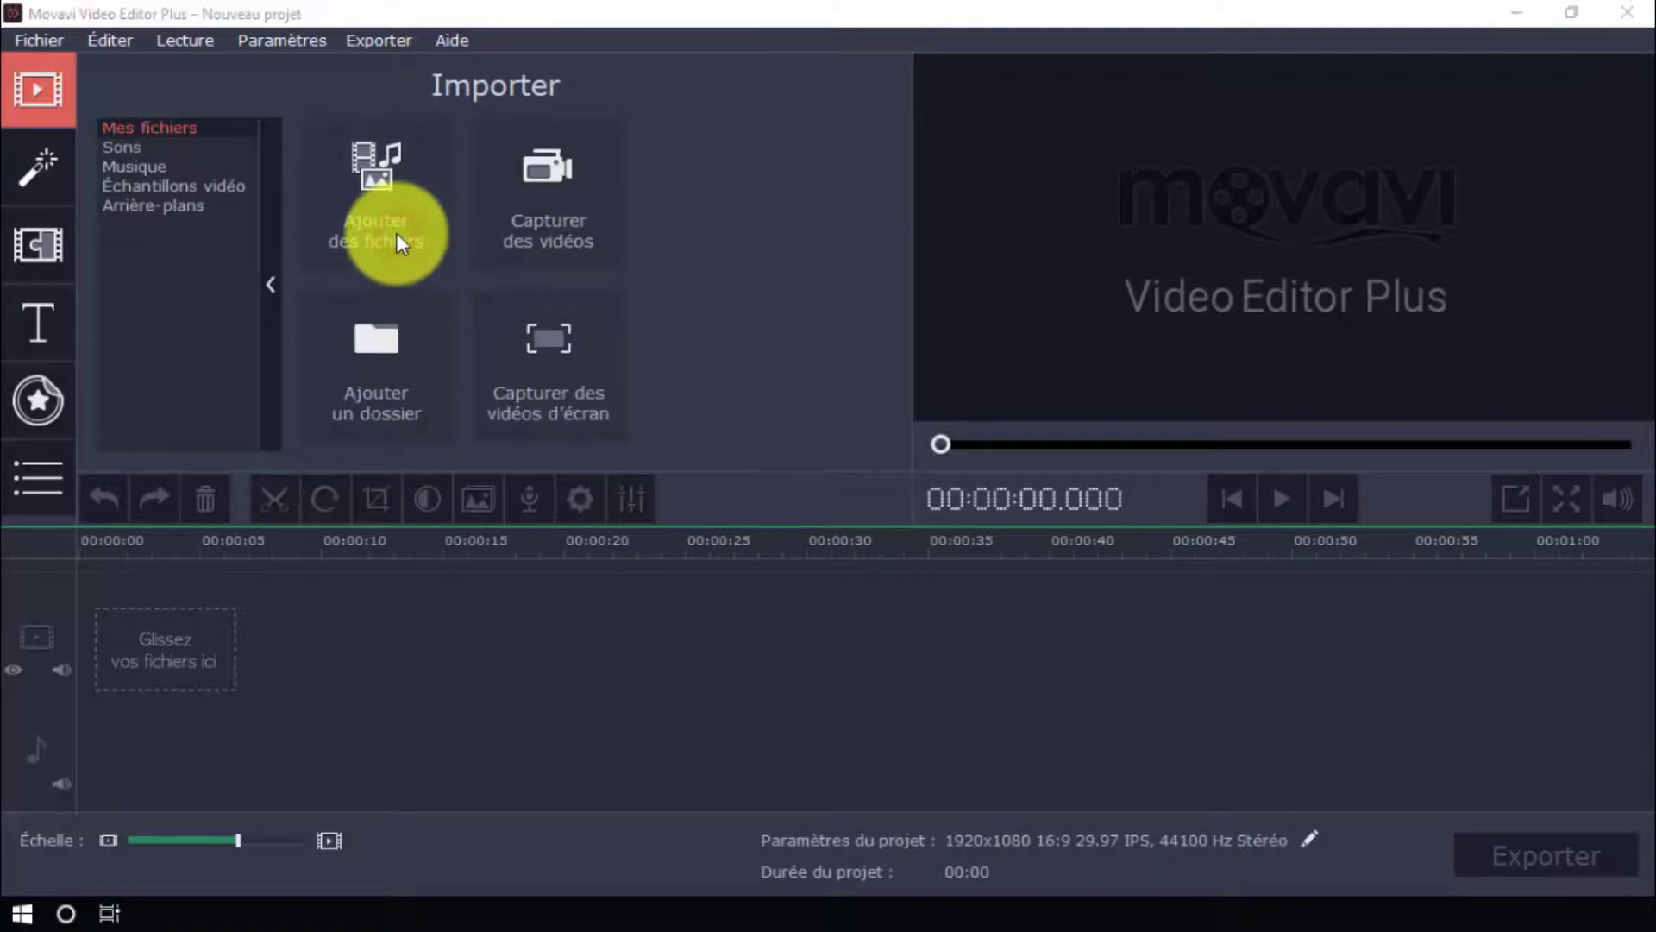
{"action": "left_click", "coordinate": [1044, 302]}
{"action": "double_click", "coordinate": [1044, 302]}
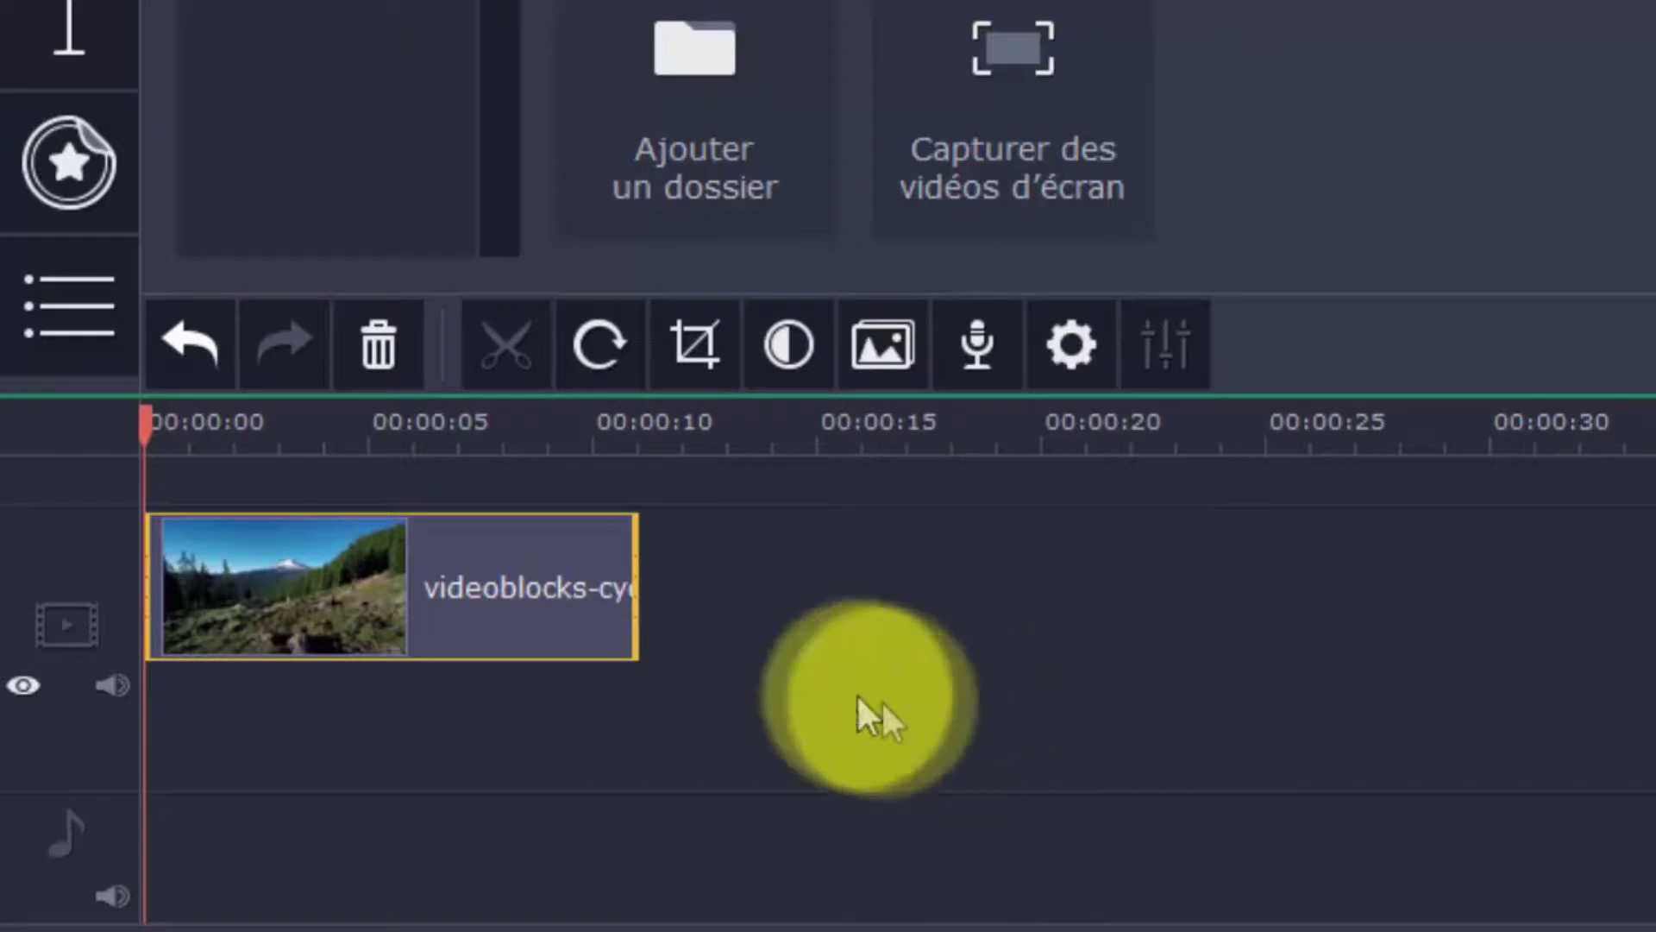
- Split the clip near 00:00:09 and delete the end piece, leaving 00:11
{"action": "left_click", "coordinate": [567, 587]}
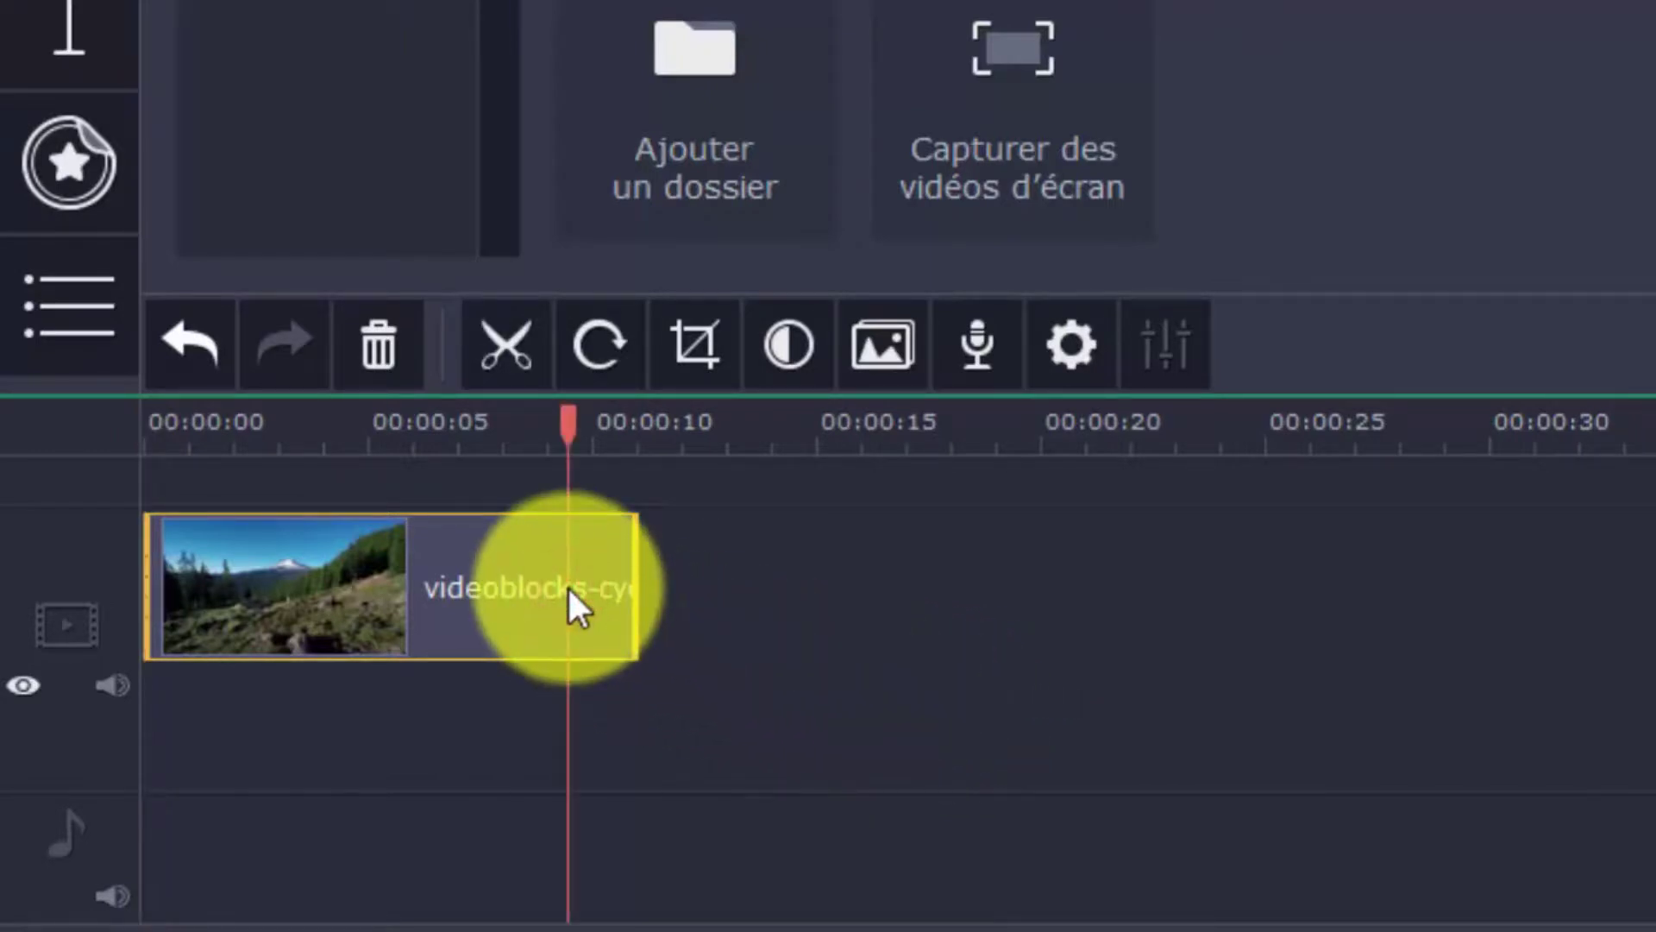
{"action": "left_click", "coordinate": [511, 361]}
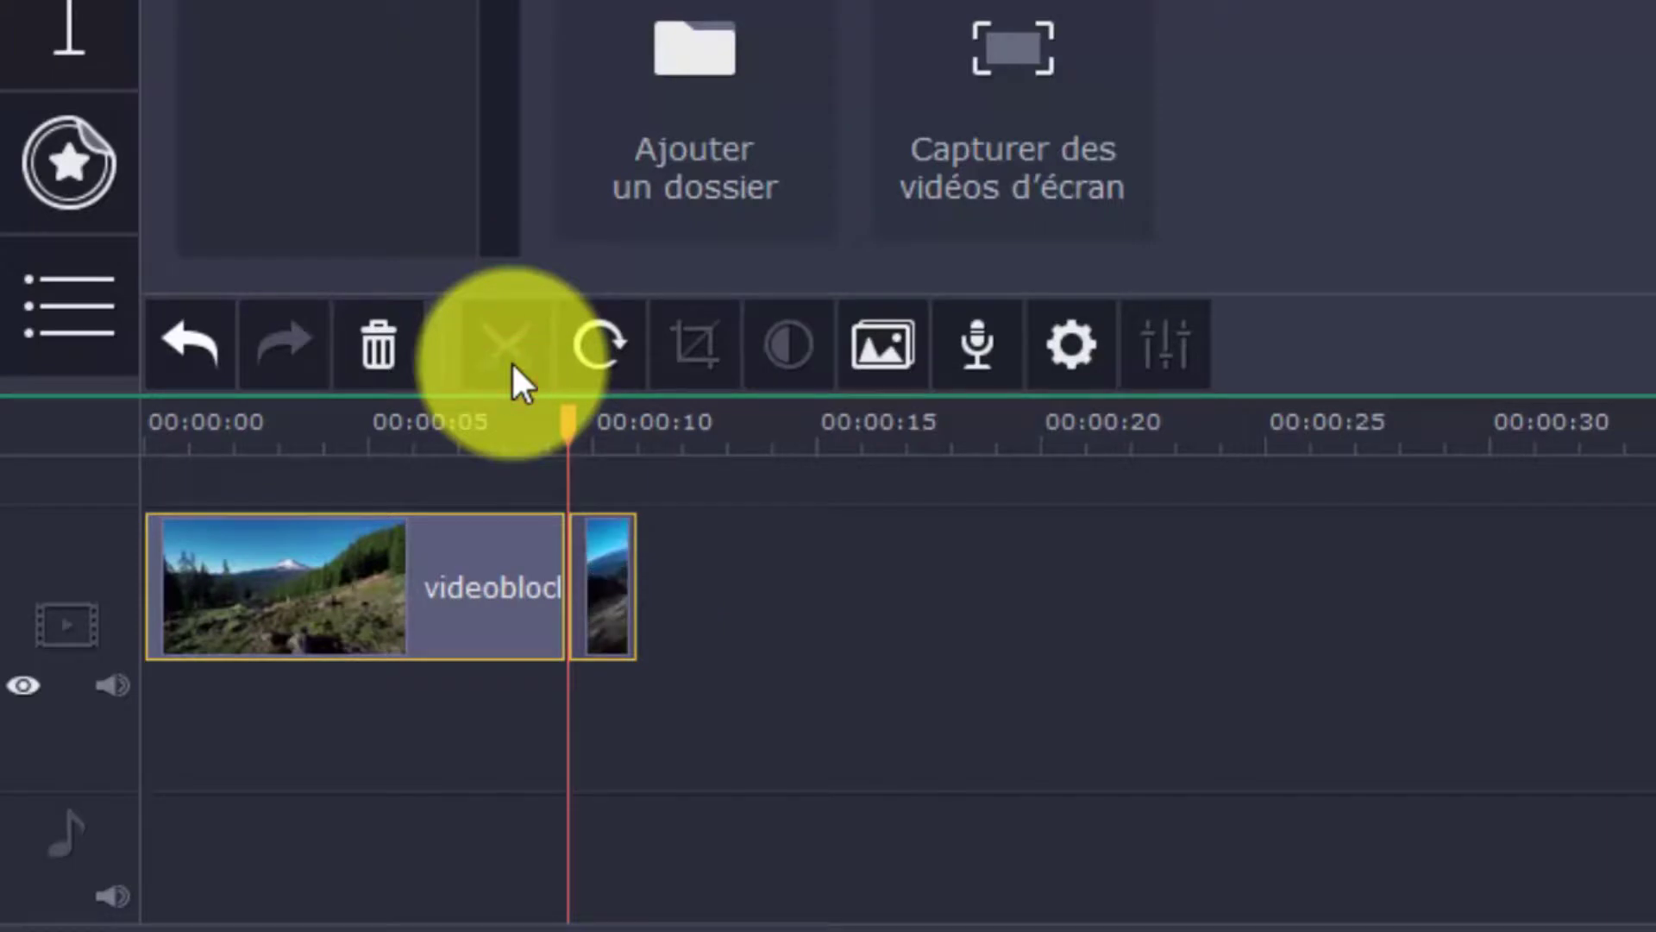
{"action": "left_click", "coordinate": [599, 567]}
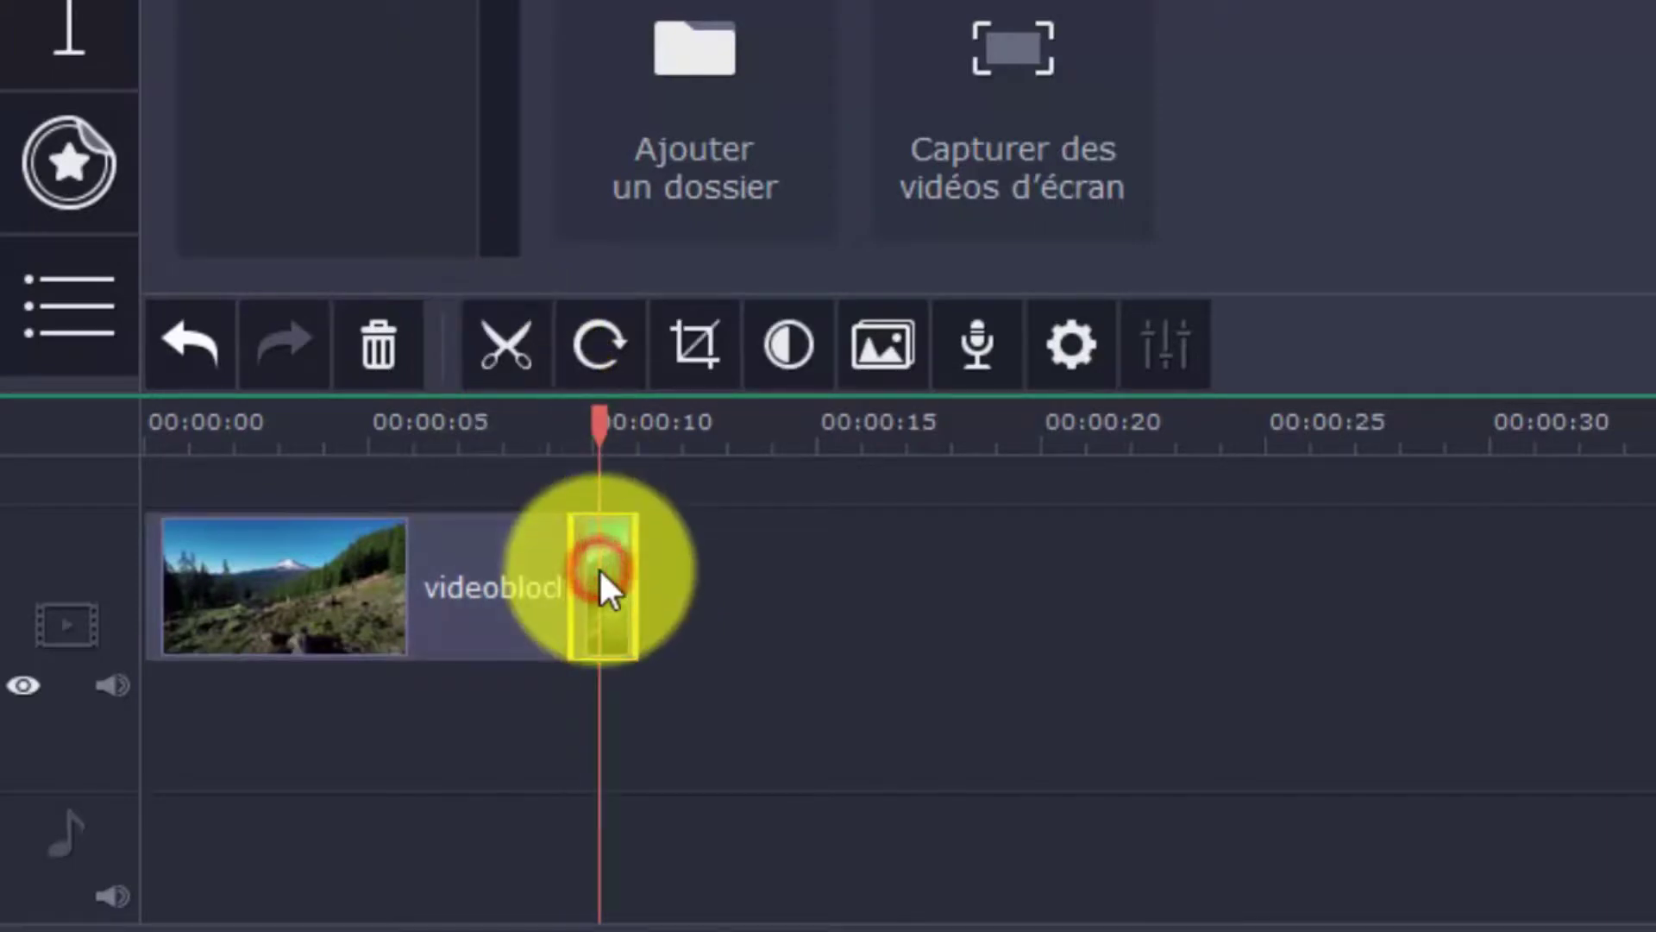
{"action": "left_click", "coordinate": [389, 349]}
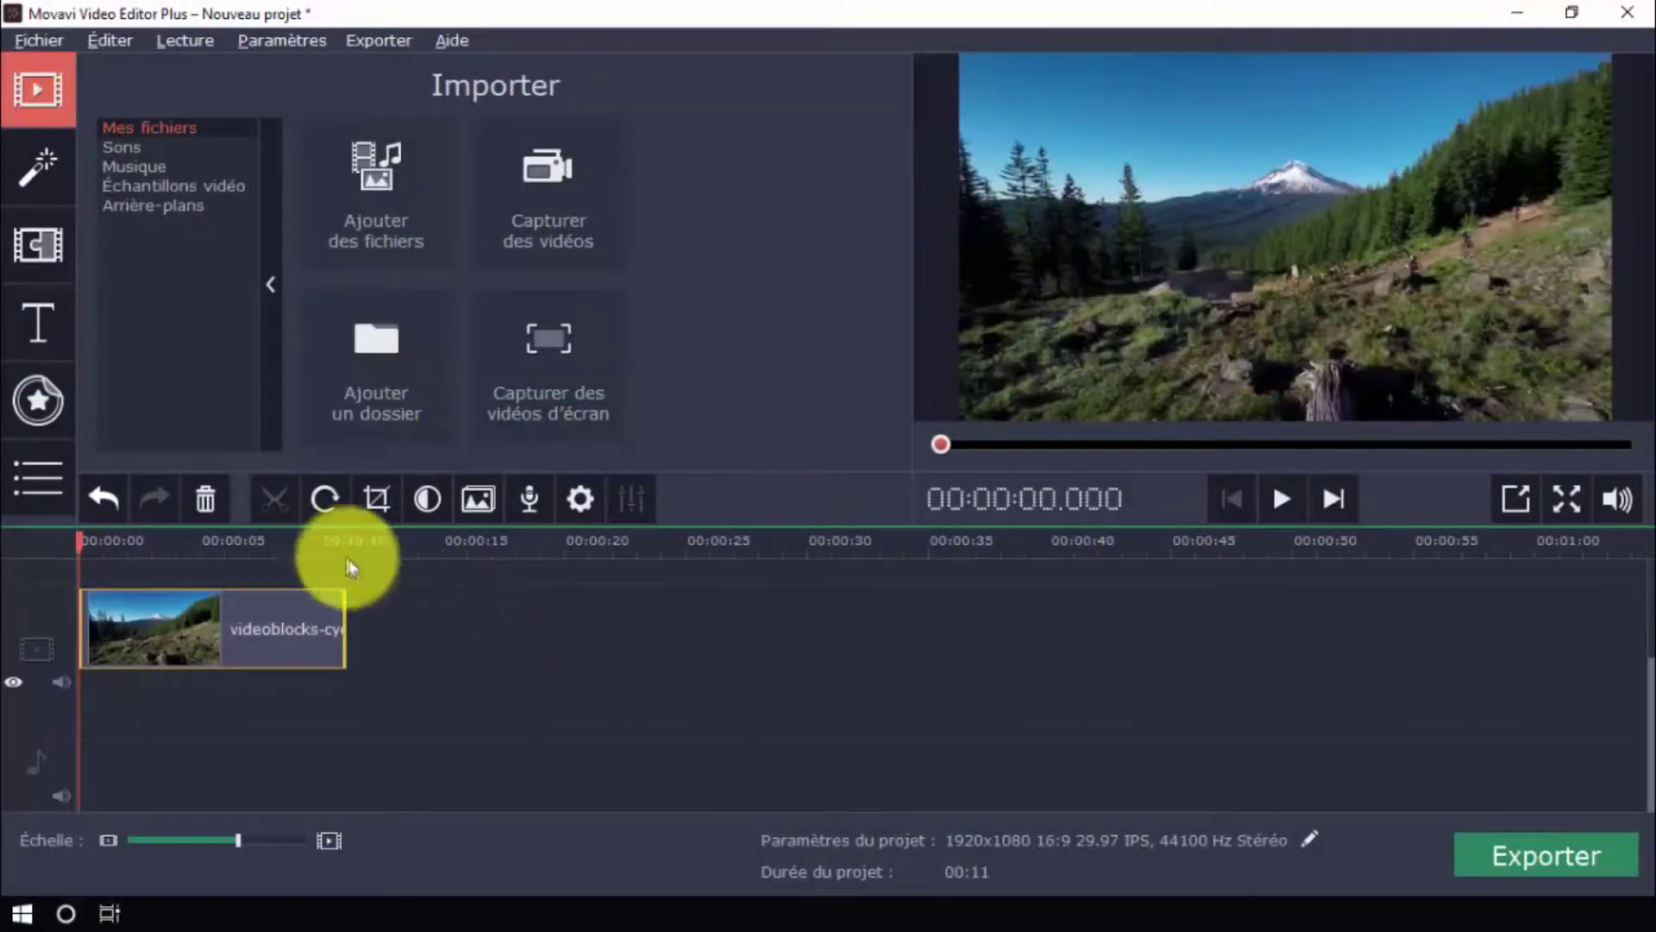
{"action": "left_click", "coordinate": [326, 502]}
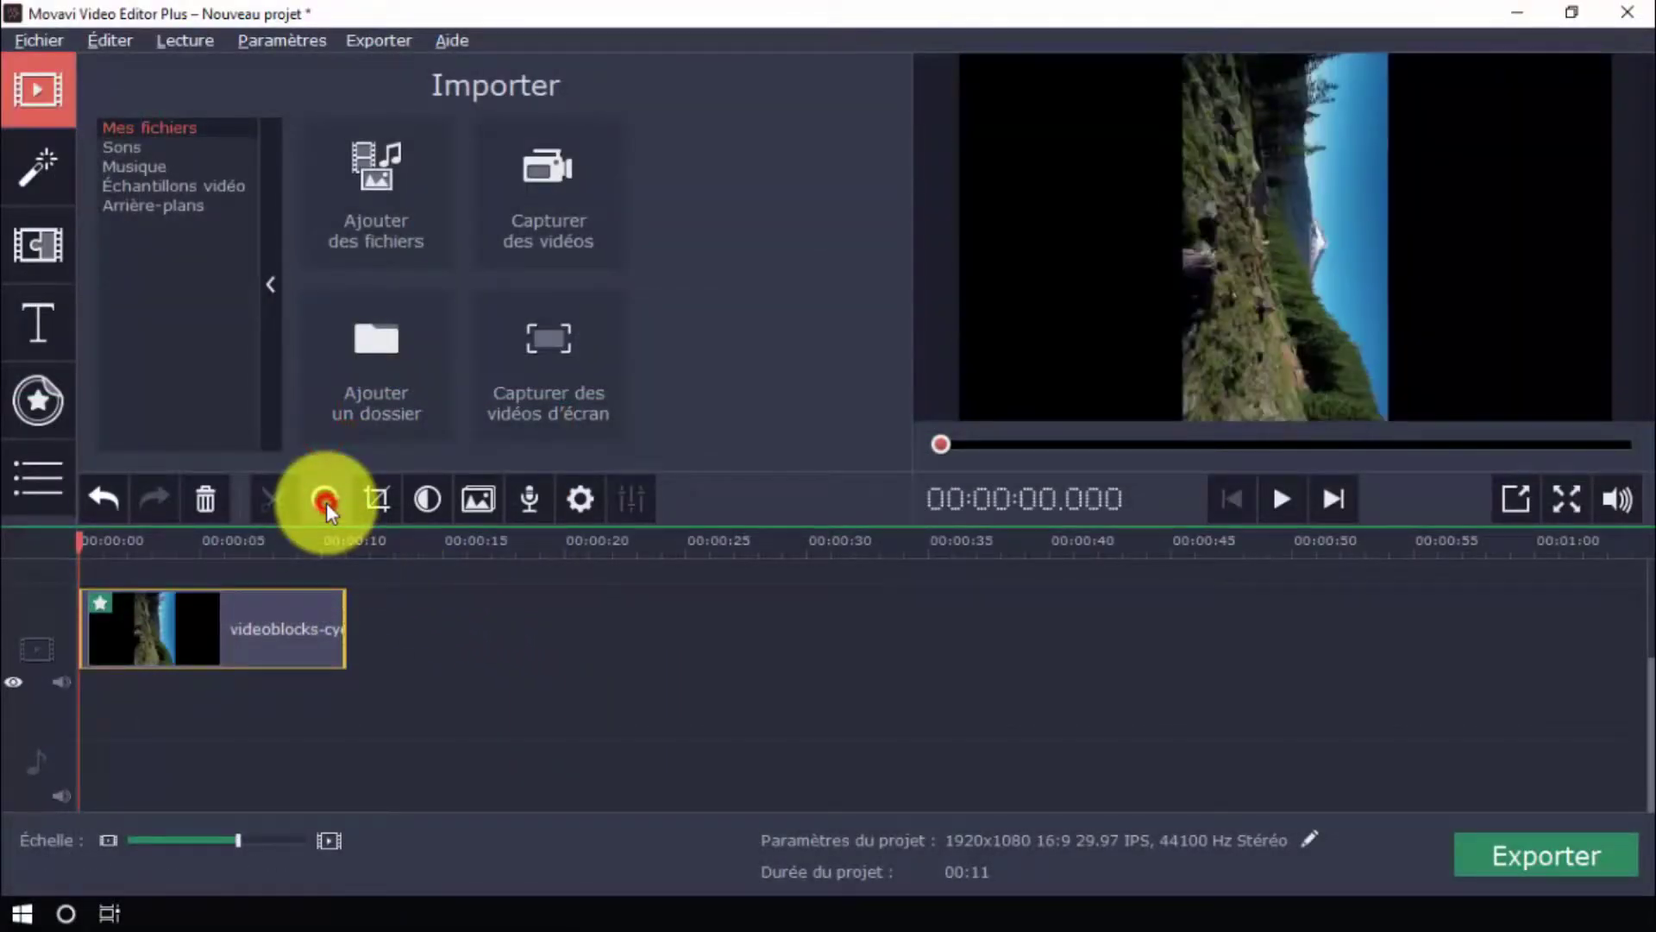
{"action": "left_click", "coordinate": [326, 502]}
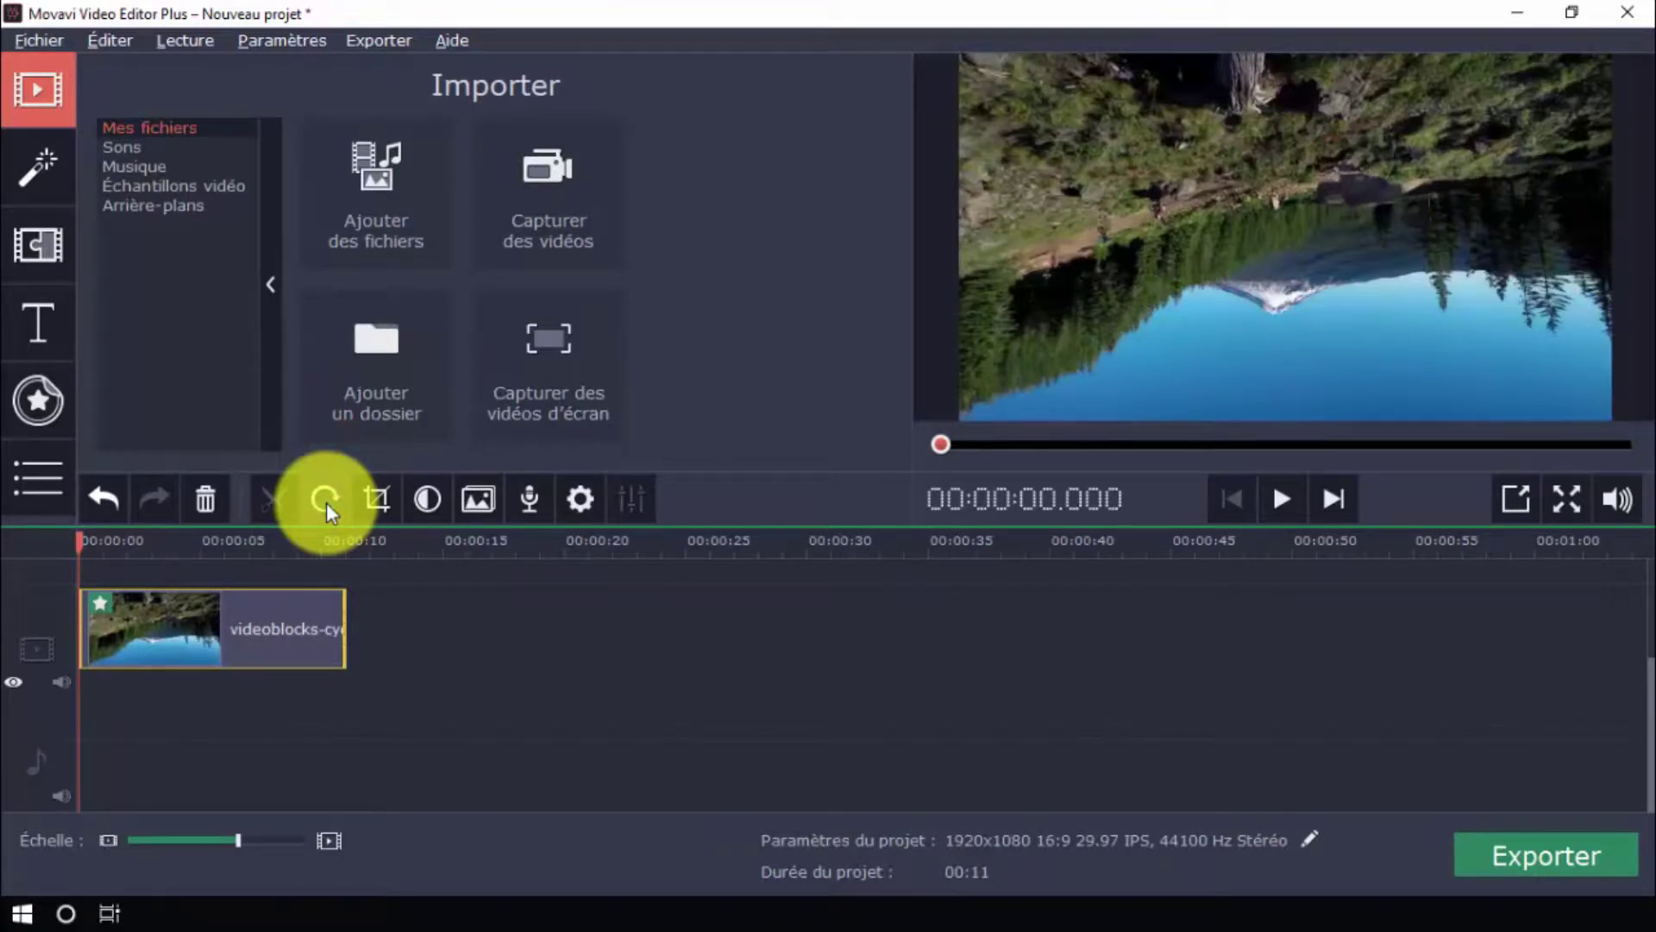
{"action": "left_click", "coordinate": [374, 509]}
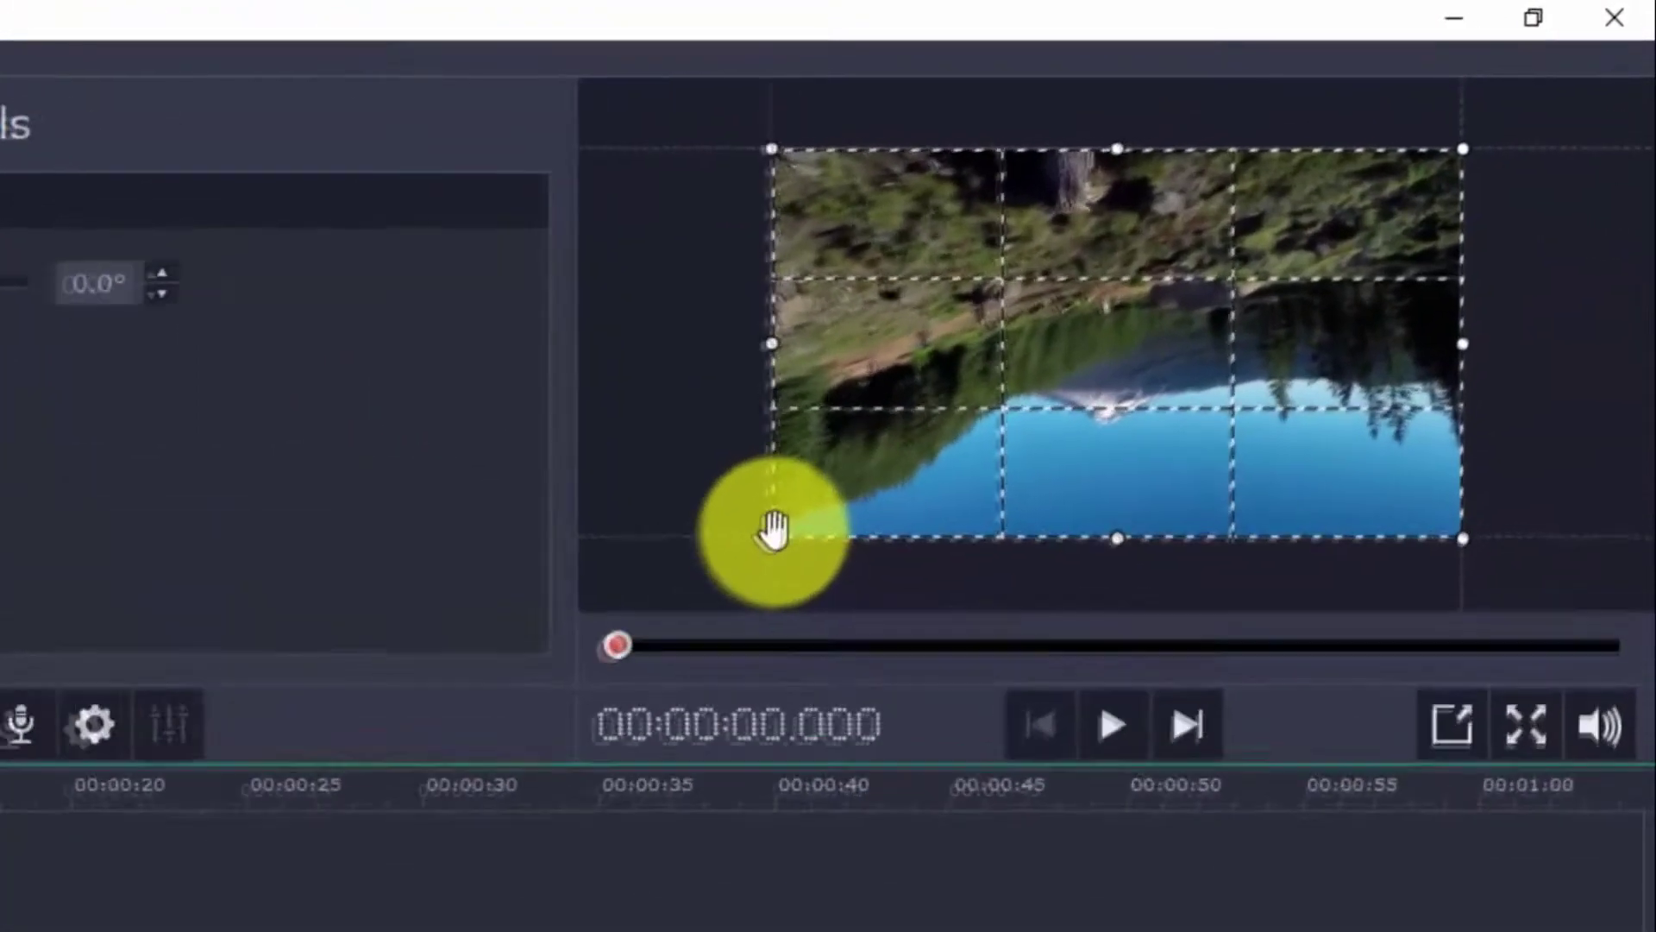
{"action": "left_click_drag", "start_coordinate": [1049, 369], "coordinate": [1082, 347]}
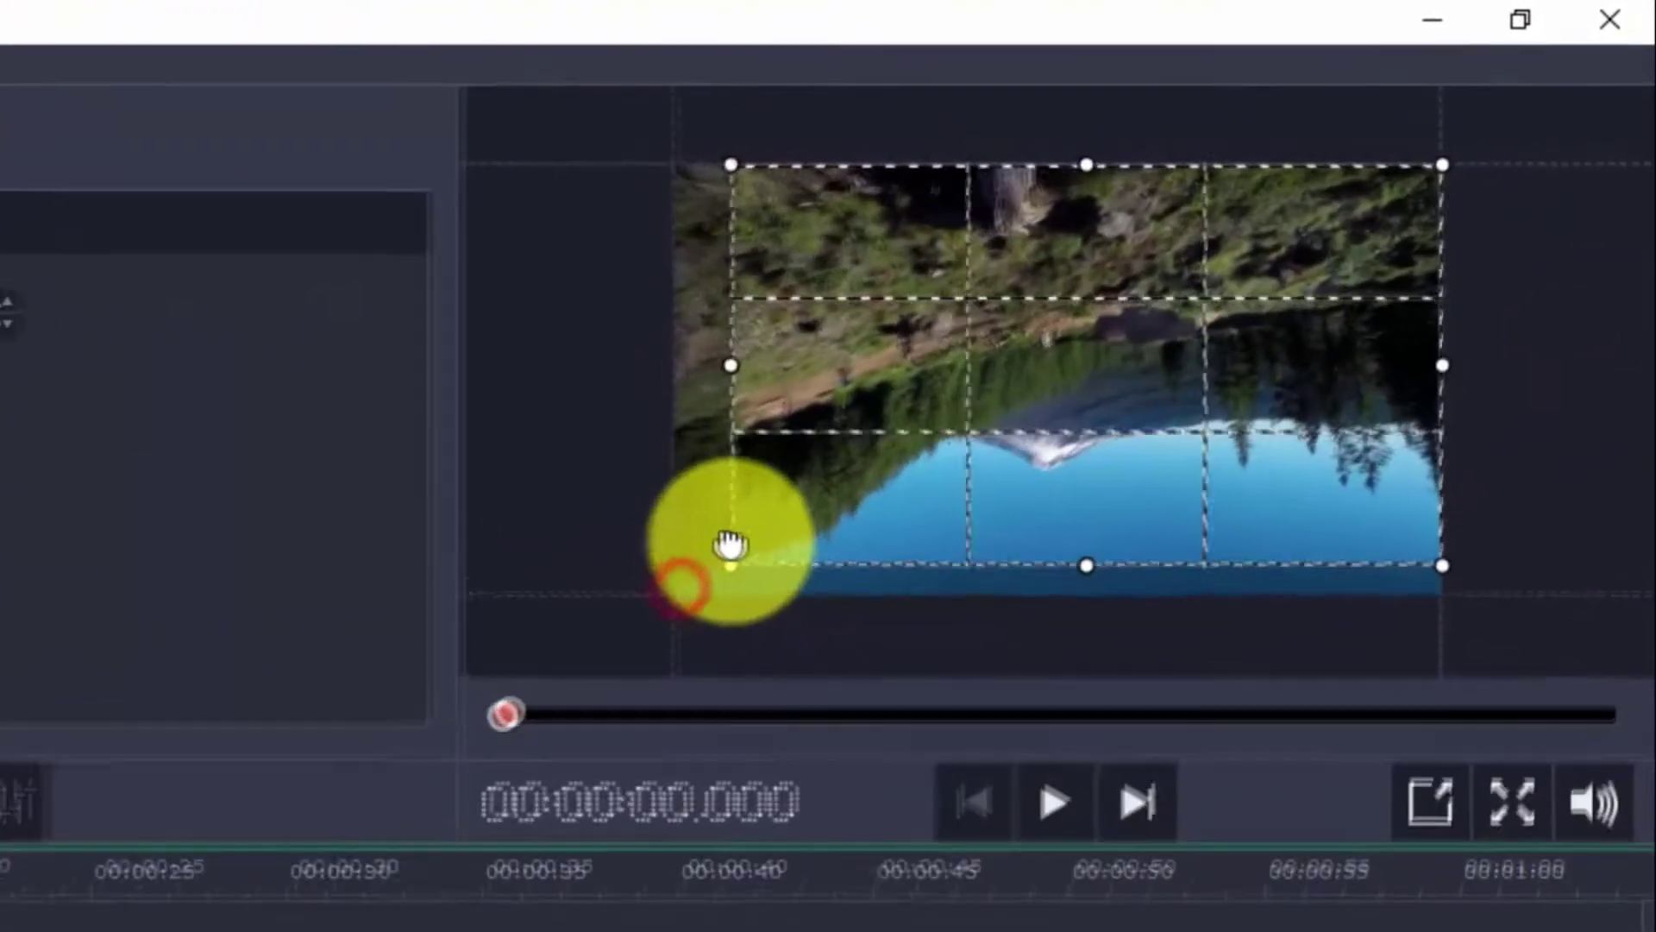
{"action": "left_click_drag", "start_coordinate": [1441, 164], "coordinate": [1368, 220]}
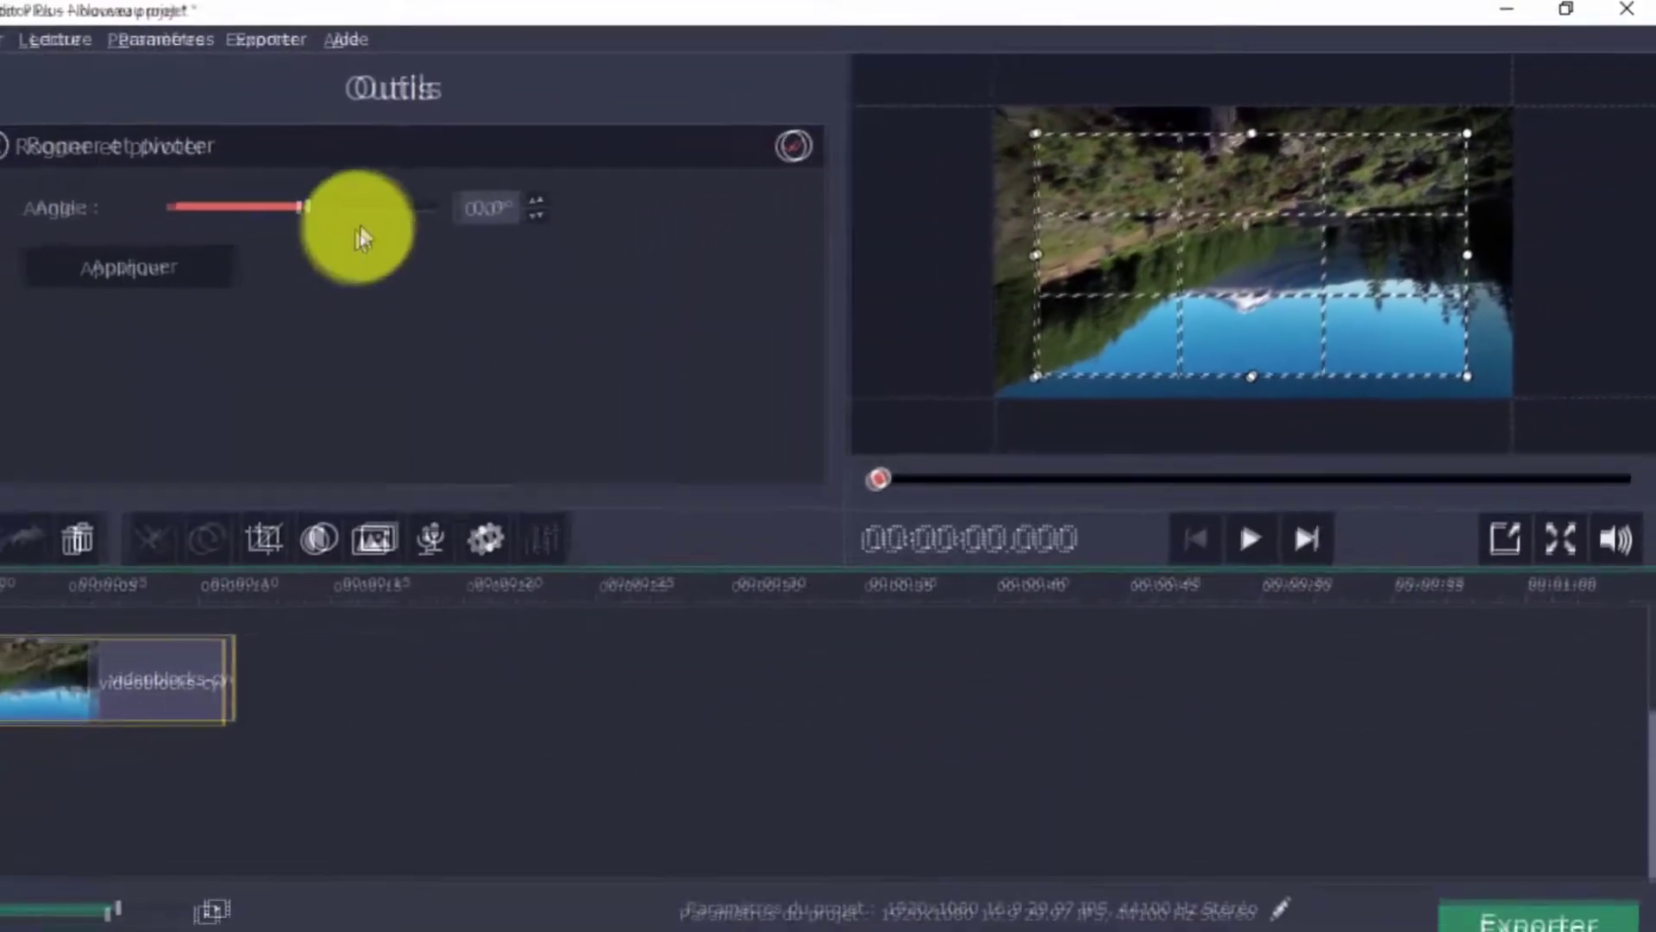
{"action": "mouse_move", "coordinate": [413, 189]}
{"action": "left_mouse_down"}
{"action": "mouse_move", "coordinate": [351, 183]}
{"action": "mouse_move", "coordinate": [492, 188]}
{"action": "left_mouse_up"}
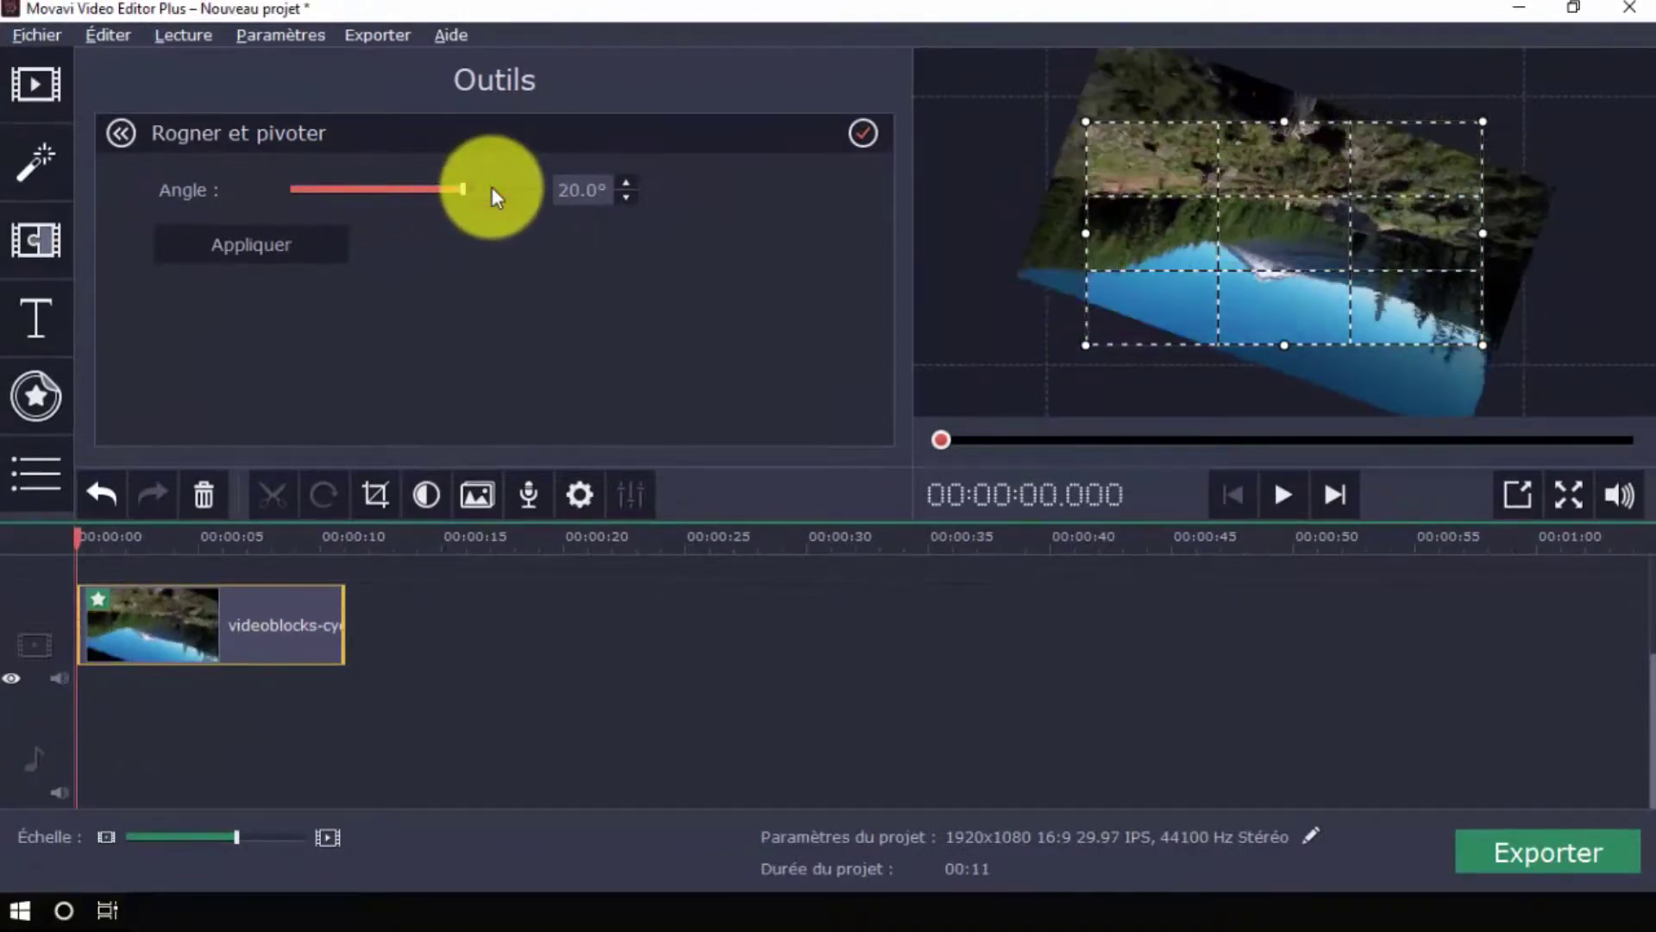
{"action": "left_click", "coordinate": [773, 659]}
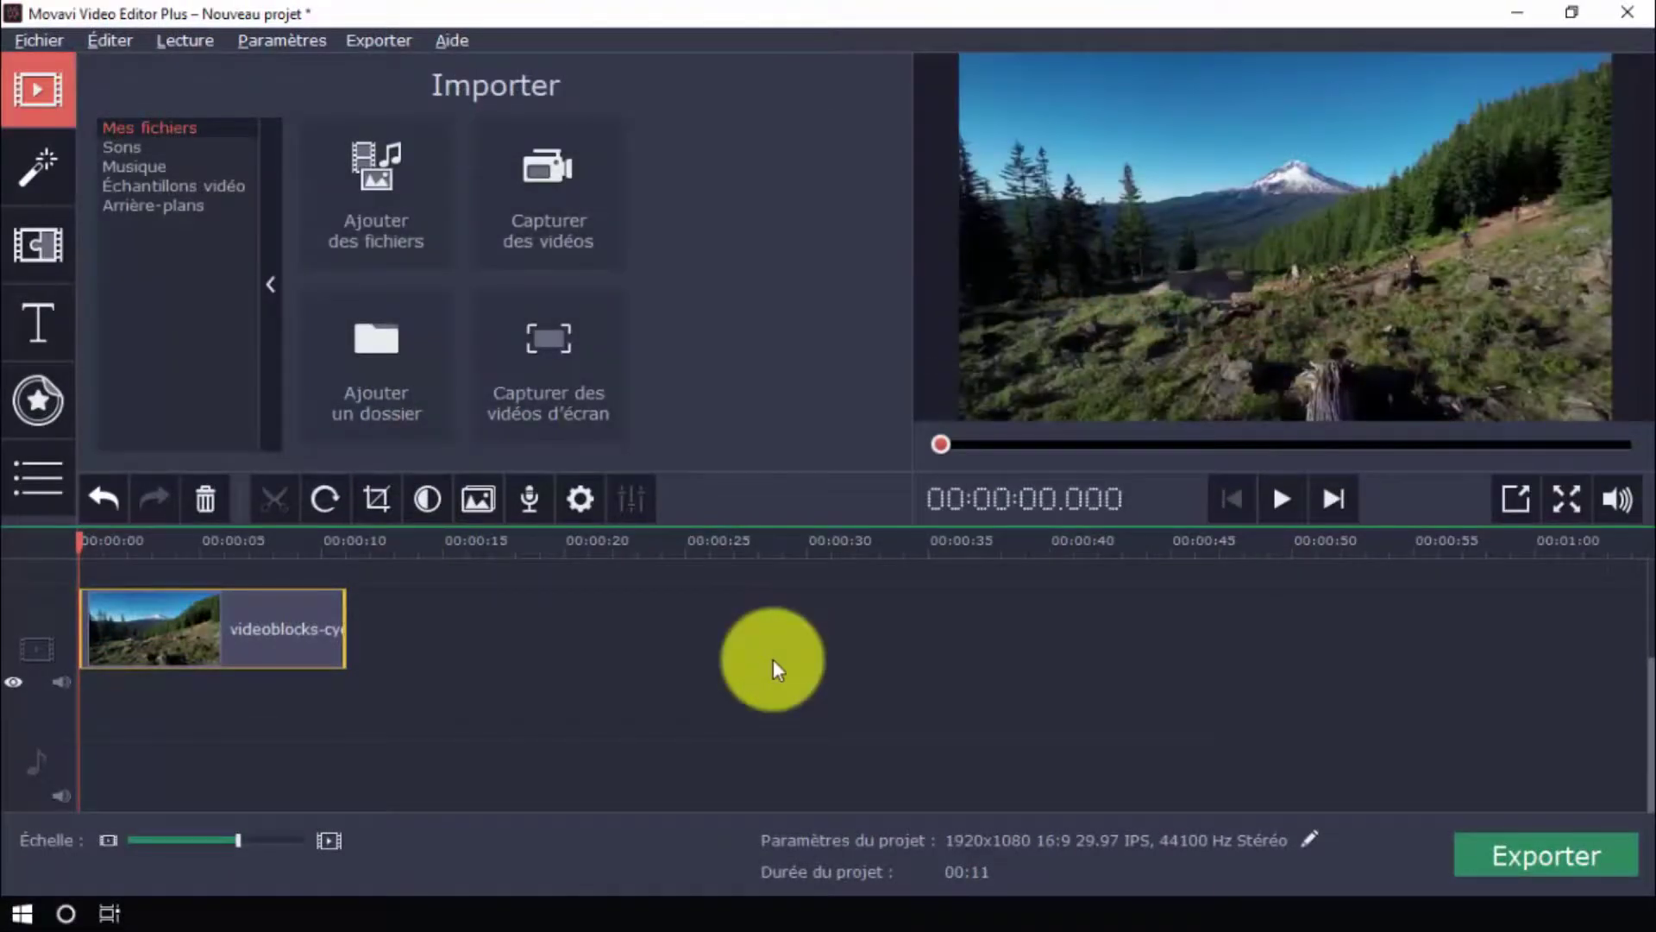
{"action": "left_click", "coordinate": [434, 497]}
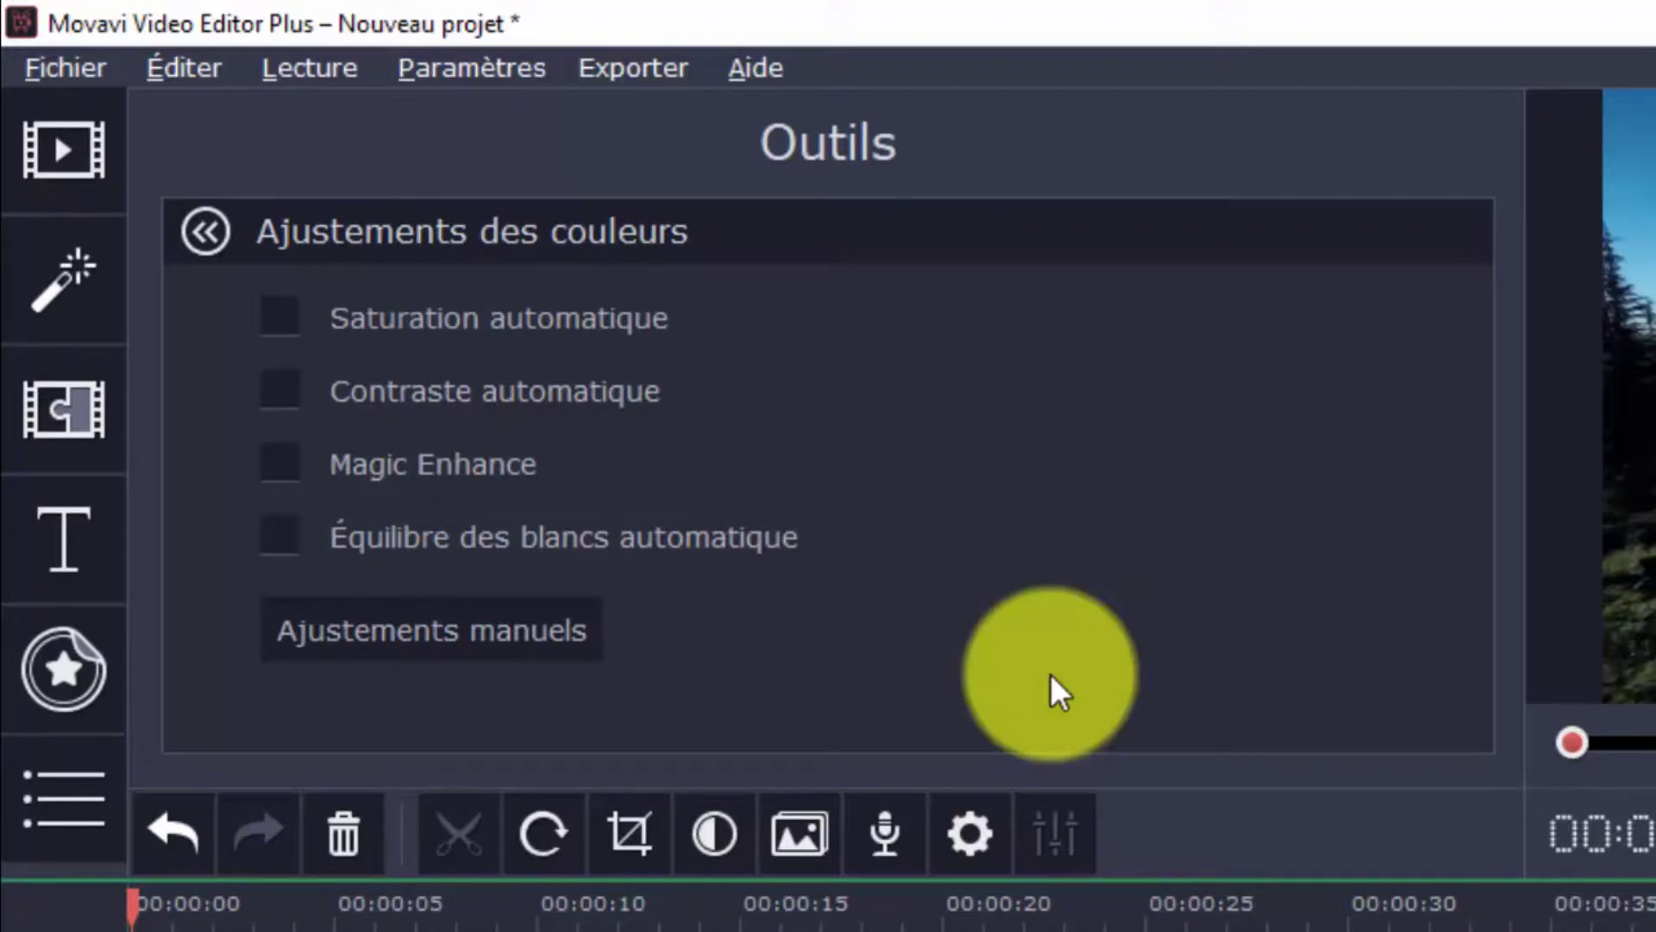
{"action": "left_click", "coordinate": [495, 611]}
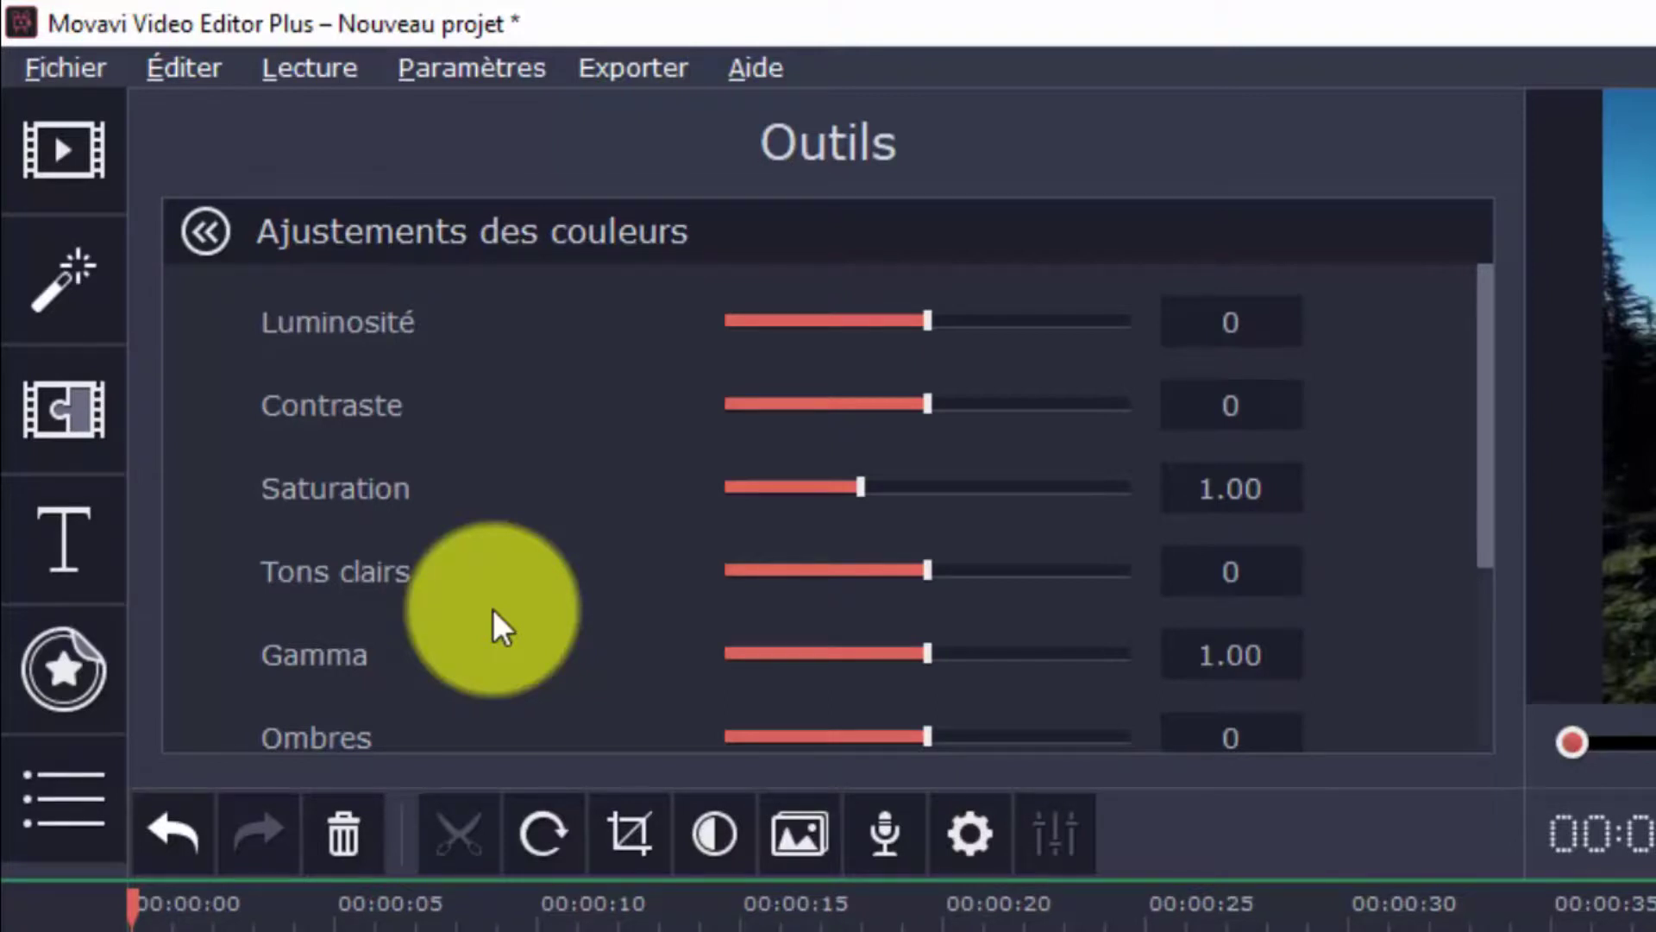
{"action": "scroll", "coordinate": [493, 611], "scroll_direction": "down", "scroll_amount": 3}
{"action": "scroll", "coordinate": [494, 611], "scroll_direction": "down", "scroll_amount": 3}
{"action": "scroll", "coordinate": [490, 609], "scroll_direction": "down", "scroll_amount": 3}
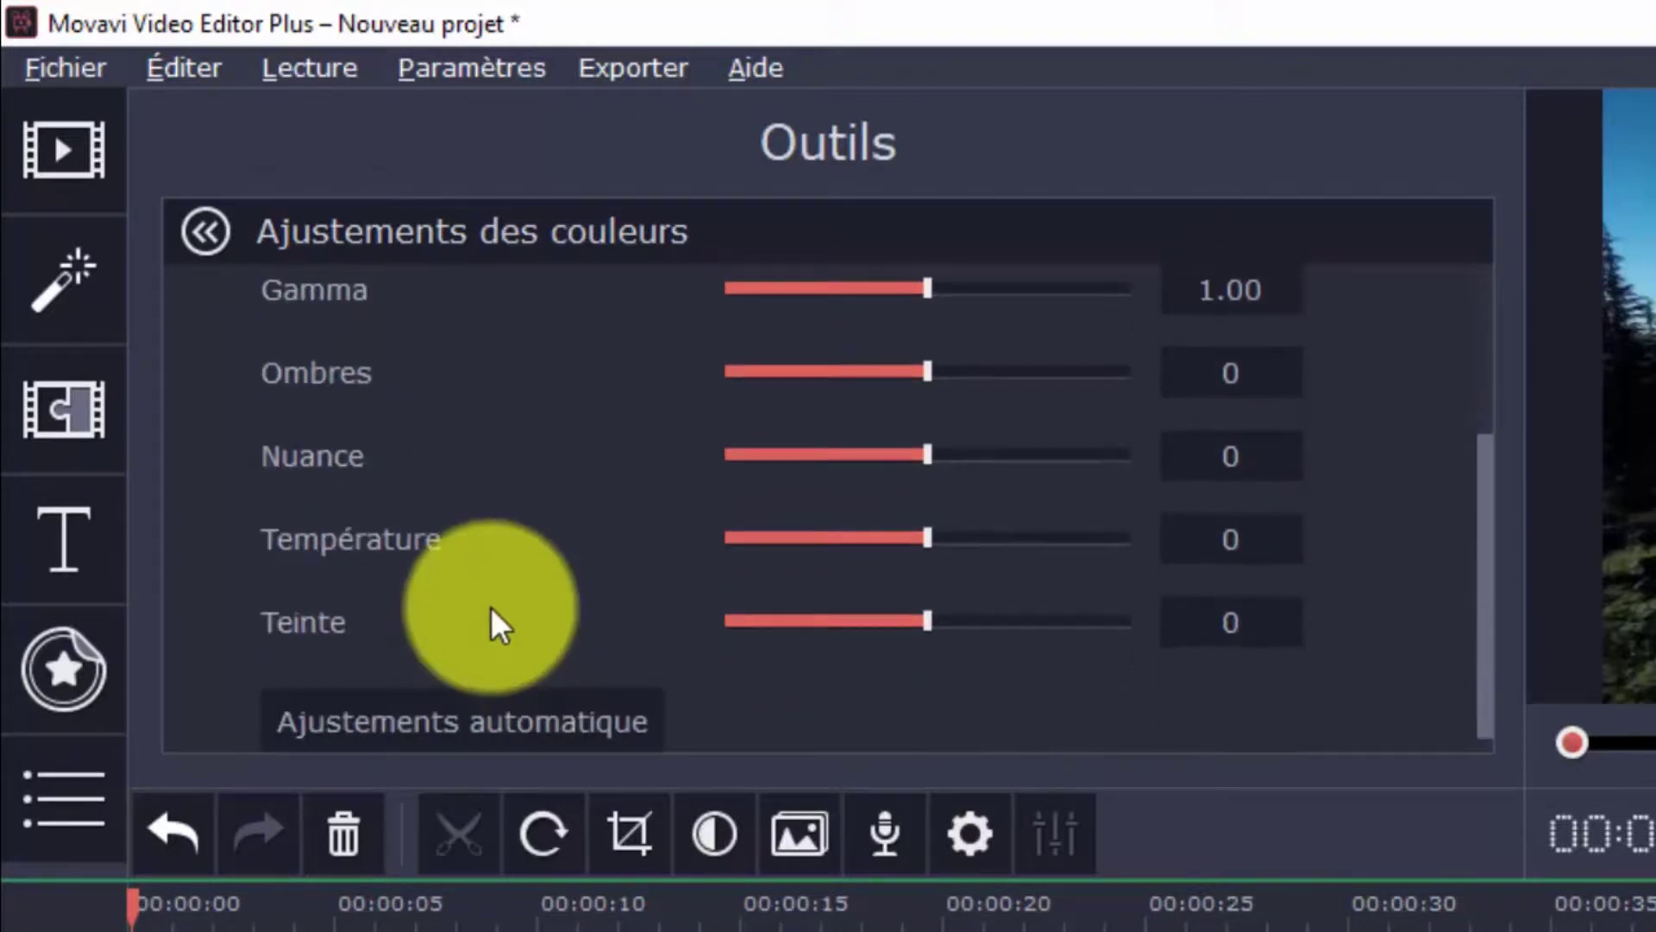
{"action": "scroll", "coordinate": [490, 607], "scroll_direction": "down", "scroll_amount": 1}
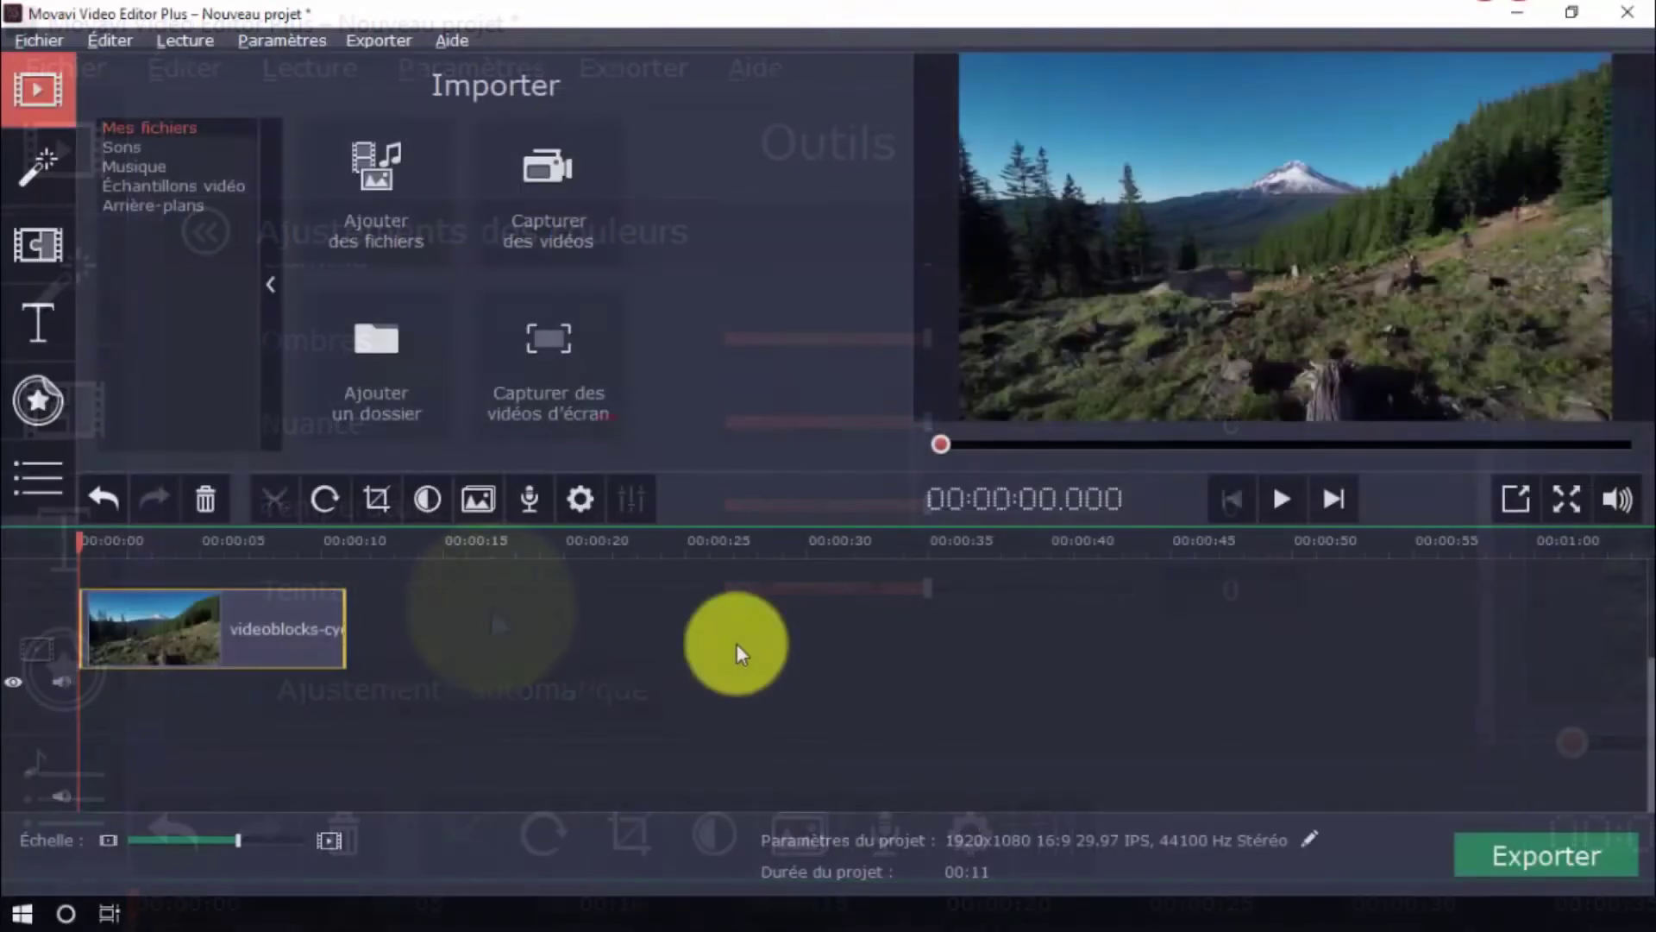
{"action": "left_click", "coordinate": [580, 498]}
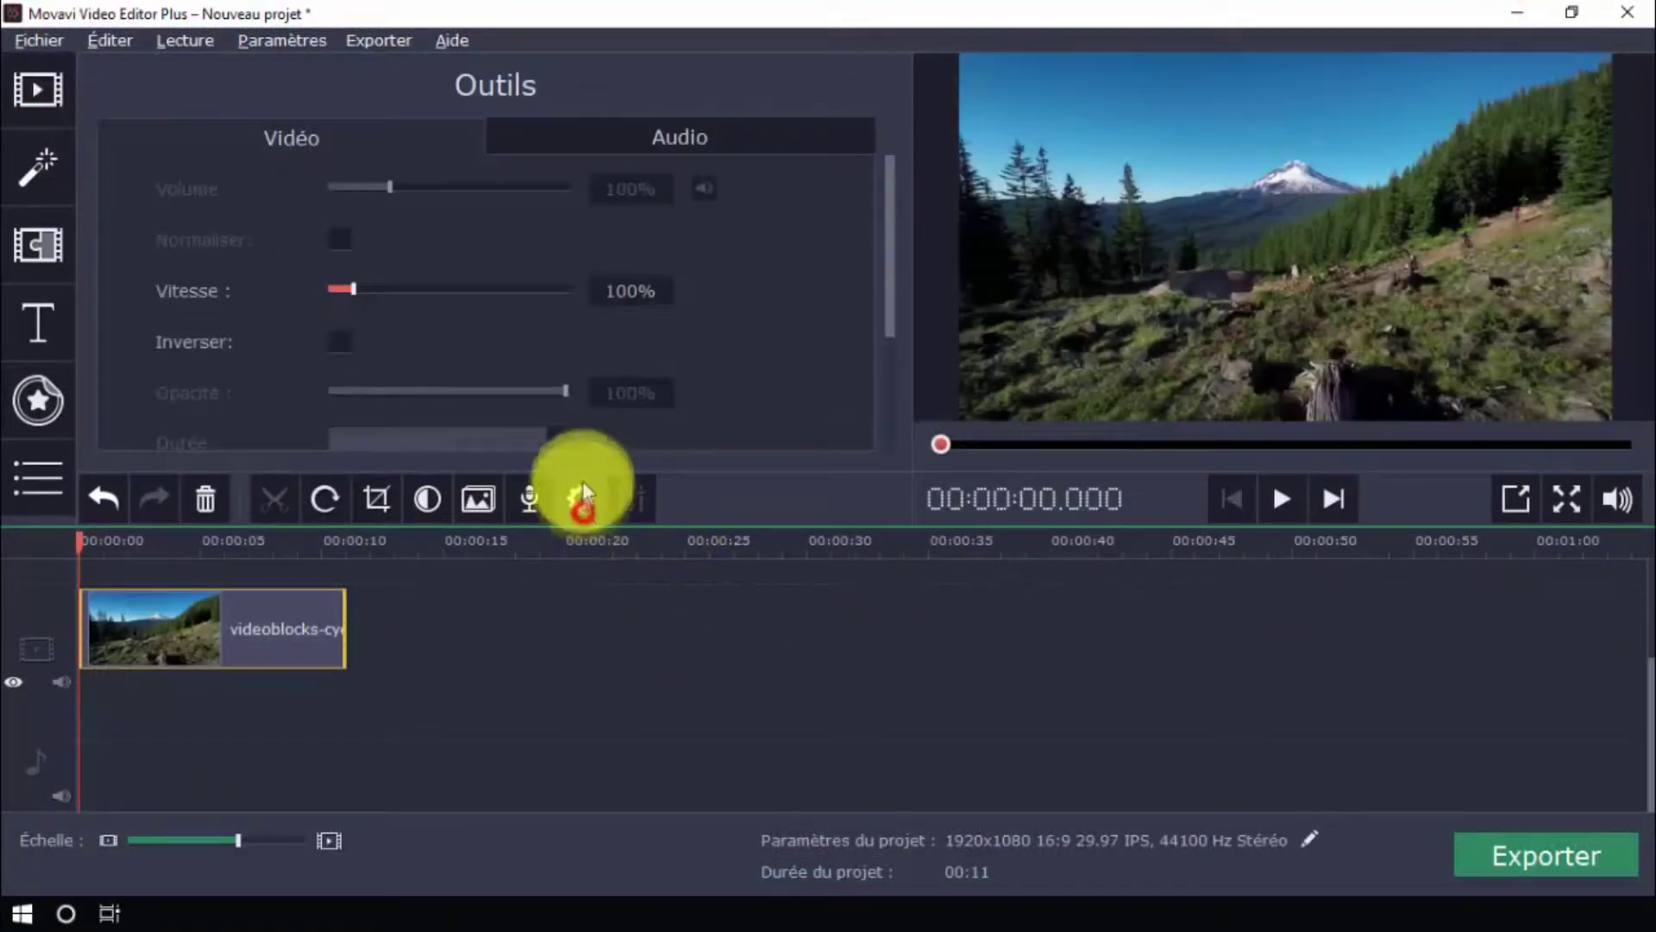
{"action": "double_click", "coordinate": [629, 291]}
{"action": "type", "text": "200"}
{"action": "key", "text": "Return"}
{"action": "left_click", "coordinate": [1283, 498]}
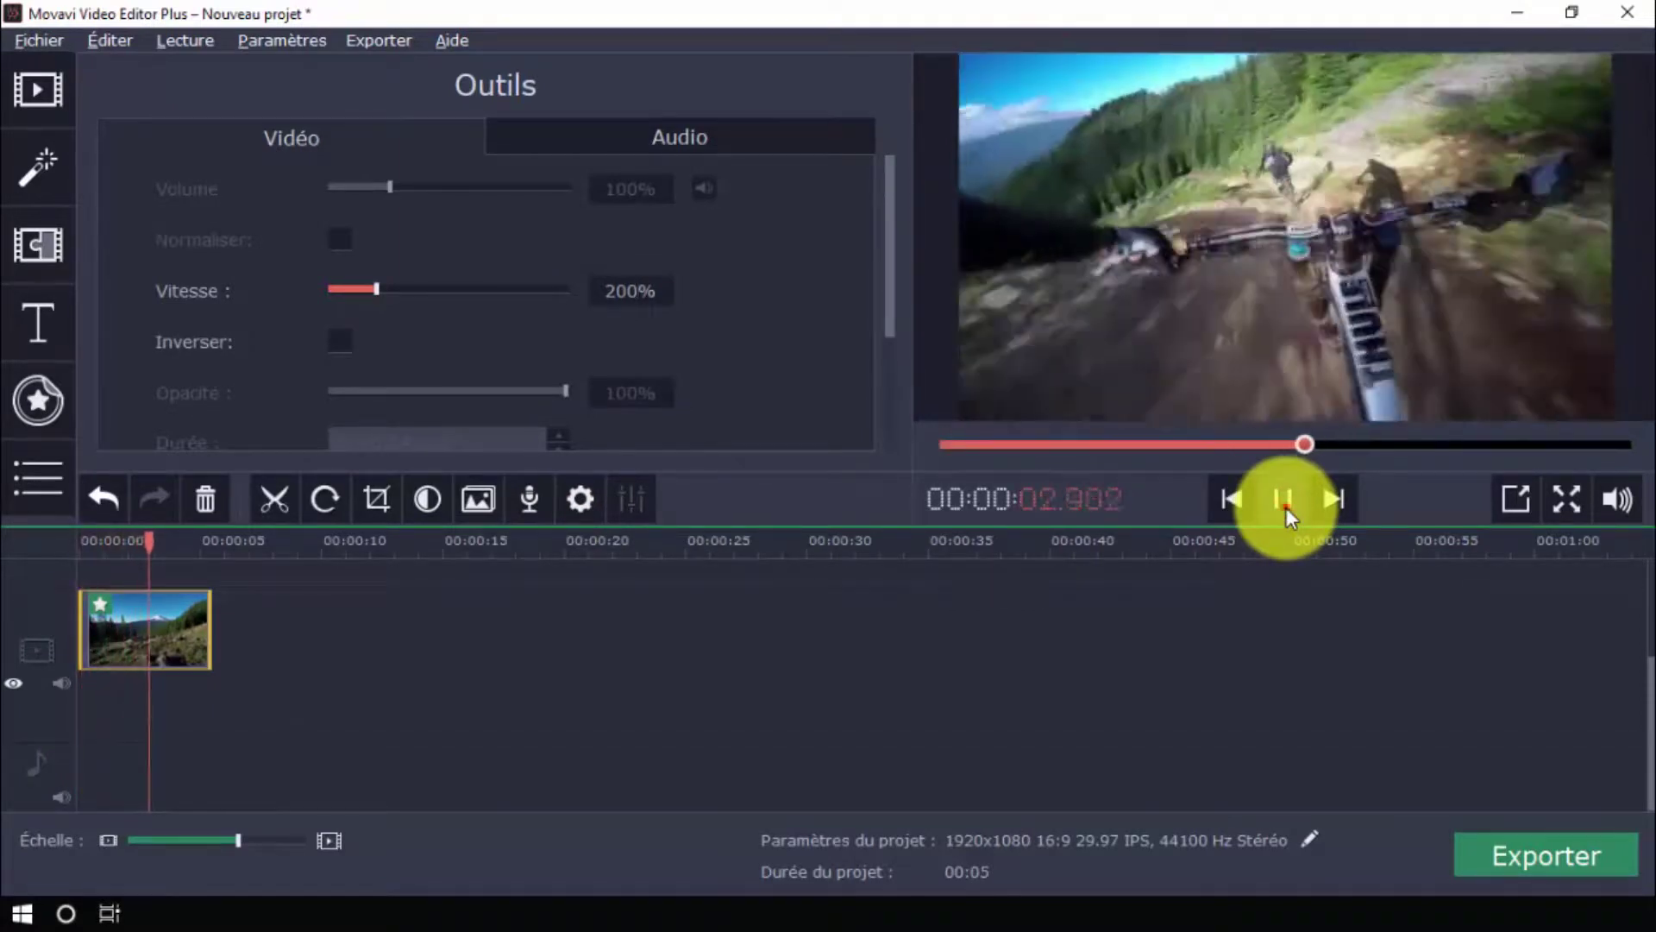
{"action": "left_click", "coordinate": [1283, 499]}
{"action": "type", "text": "50"}
{"action": "key", "text": "Return"}
{"action": "left_click", "coordinate": [1277, 499]}
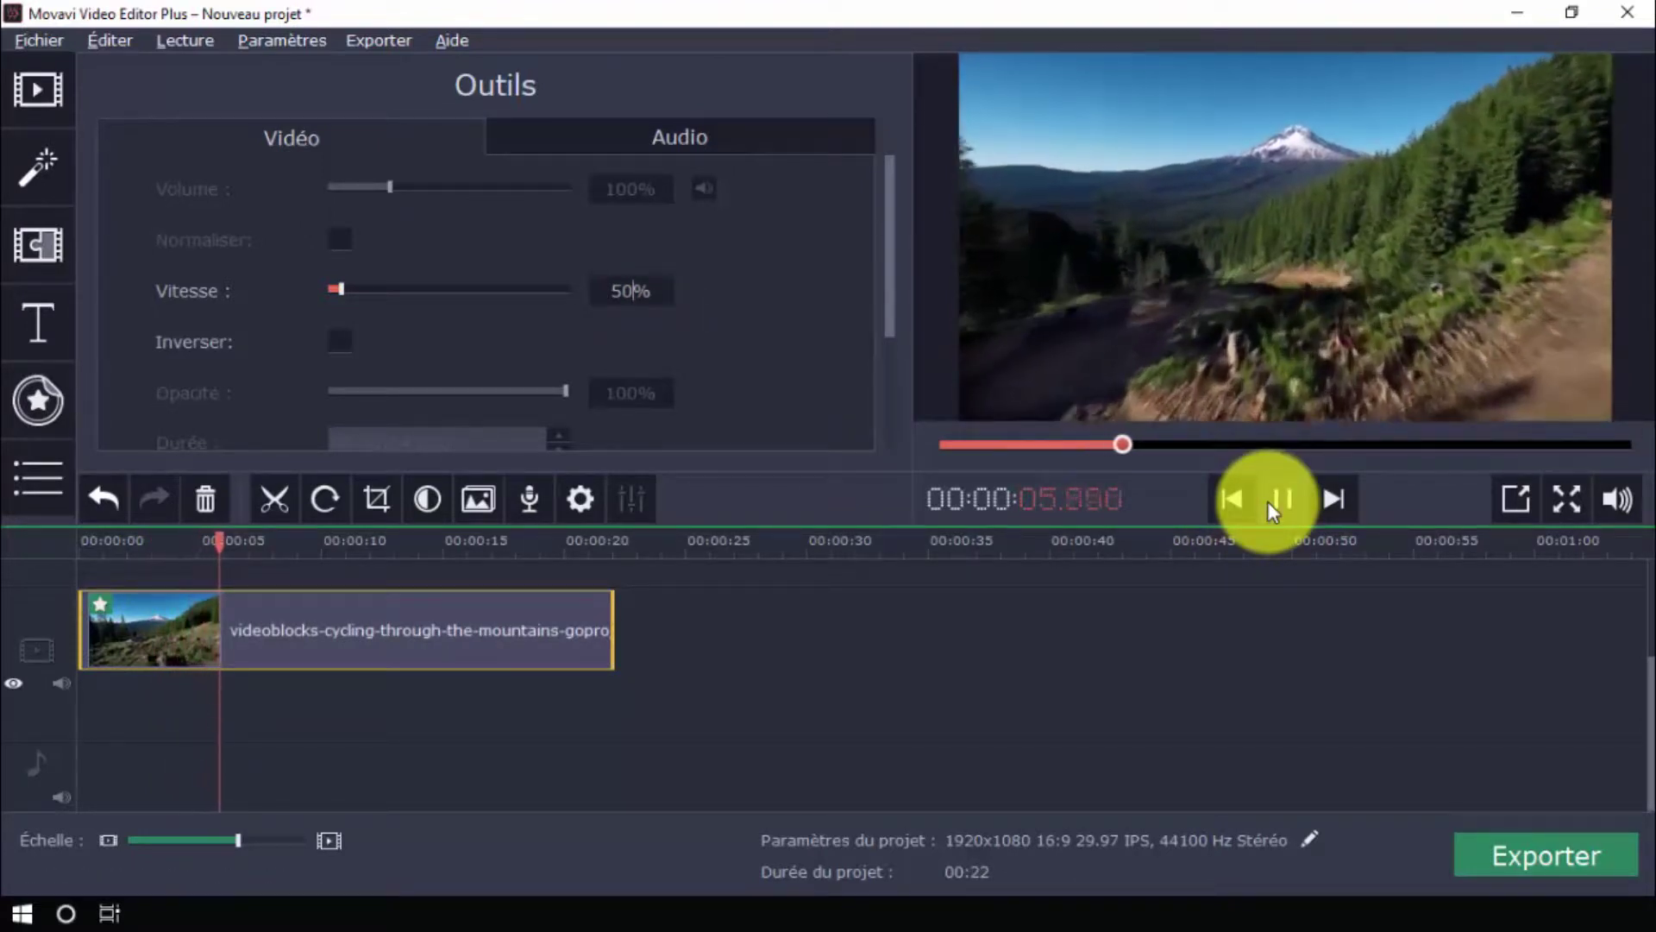
{"action": "left_click", "coordinate": [1272, 500]}
{"action": "left_click", "coordinate": [340, 341]}
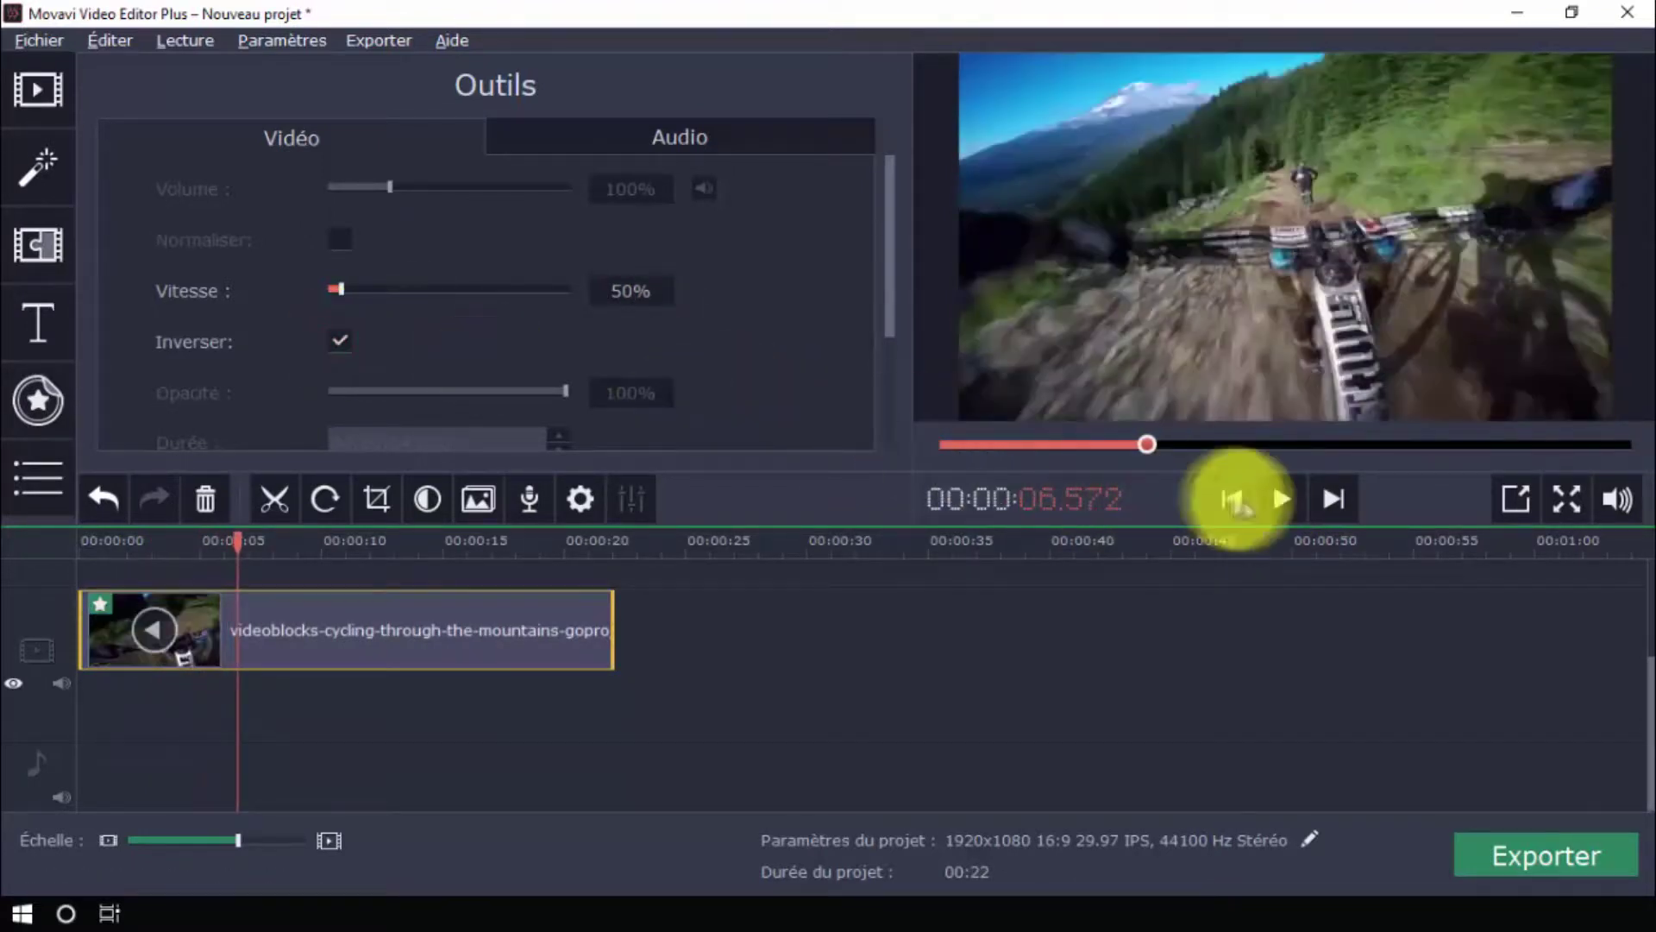
{"action": "left_click", "coordinate": [1280, 501]}
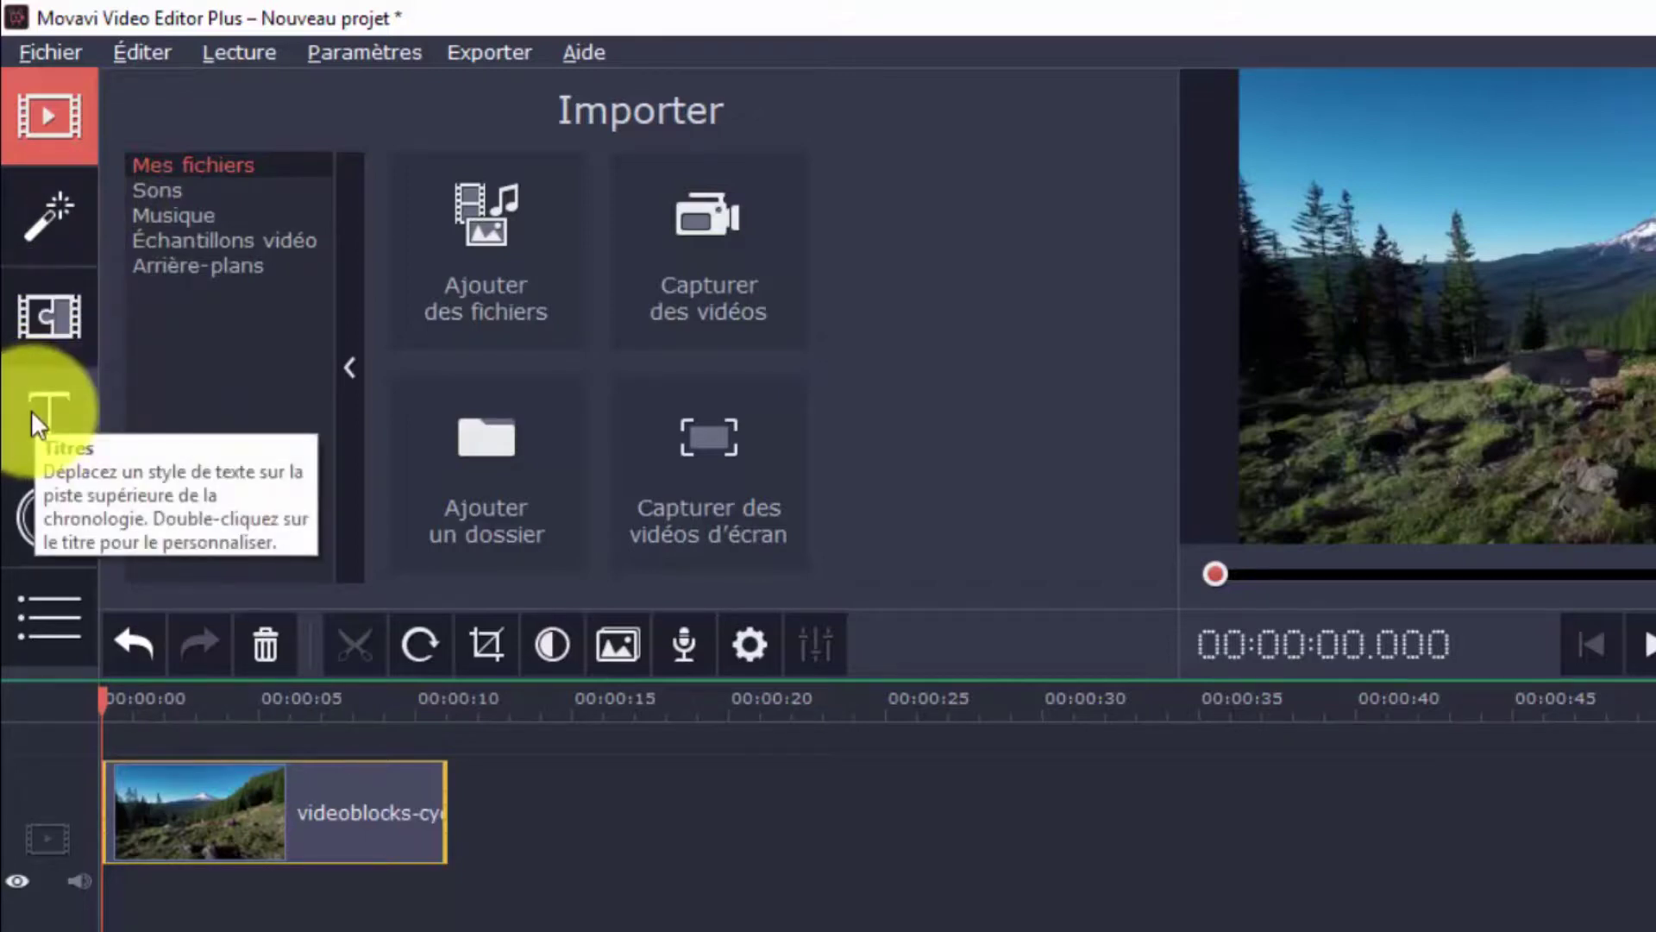
- Open the extra tools list (Légendes, Animation…) and close it again
{"action": "left_click", "coordinate": [47, 630]}
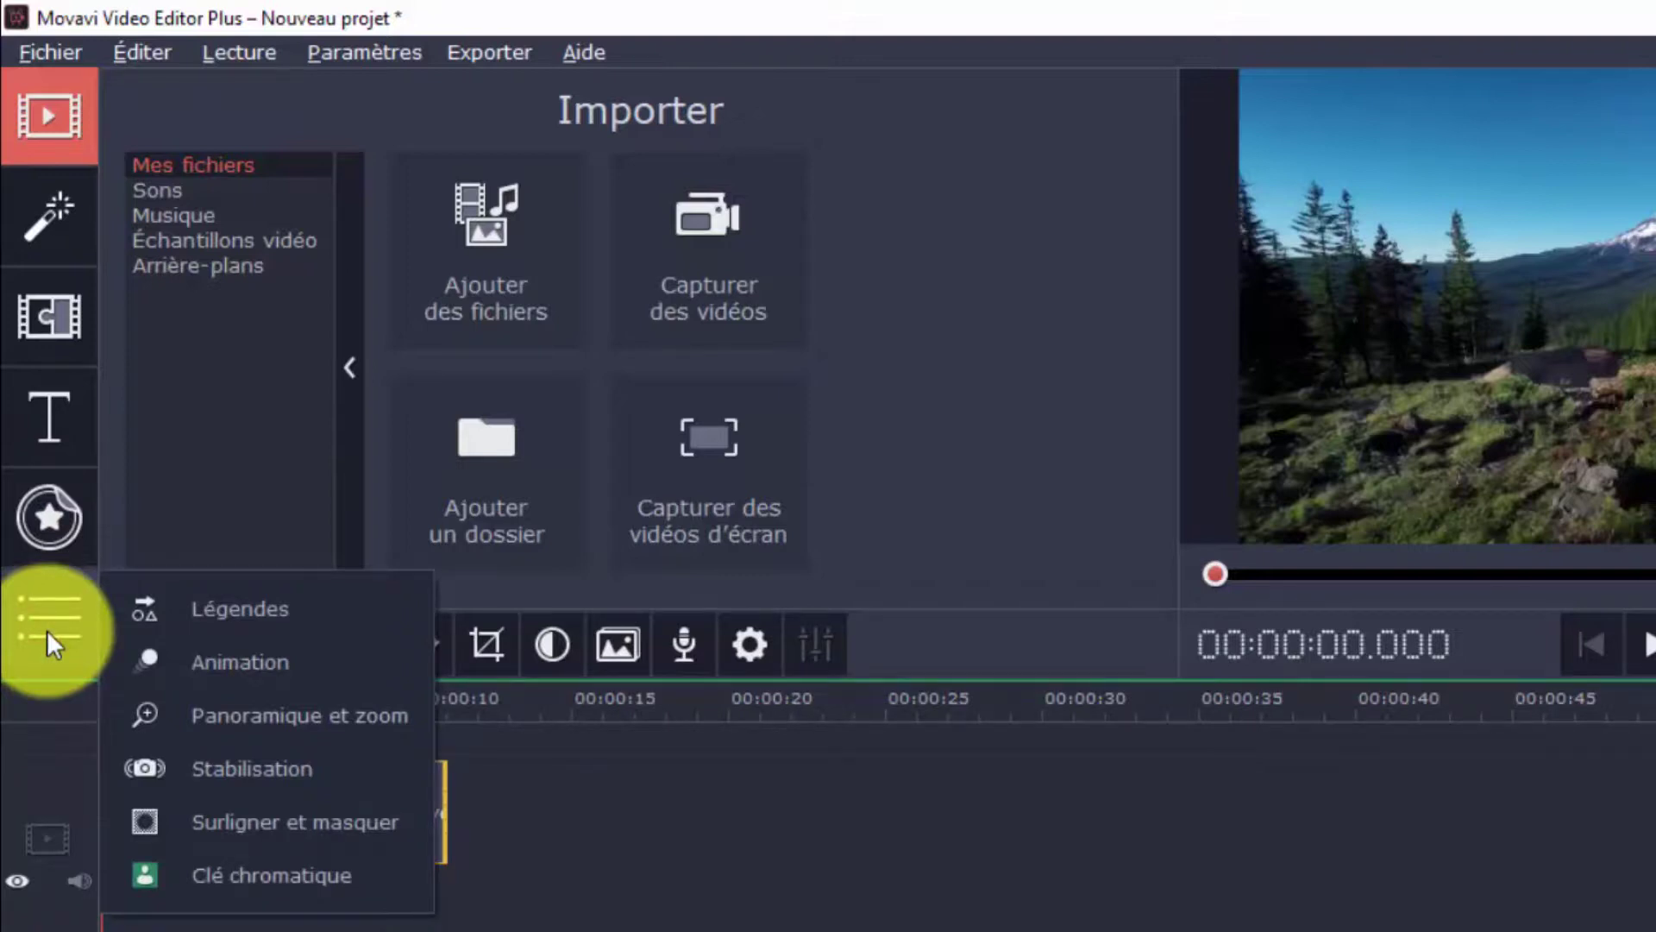
{"action": "left_click", "coordinate": [229, 470]}
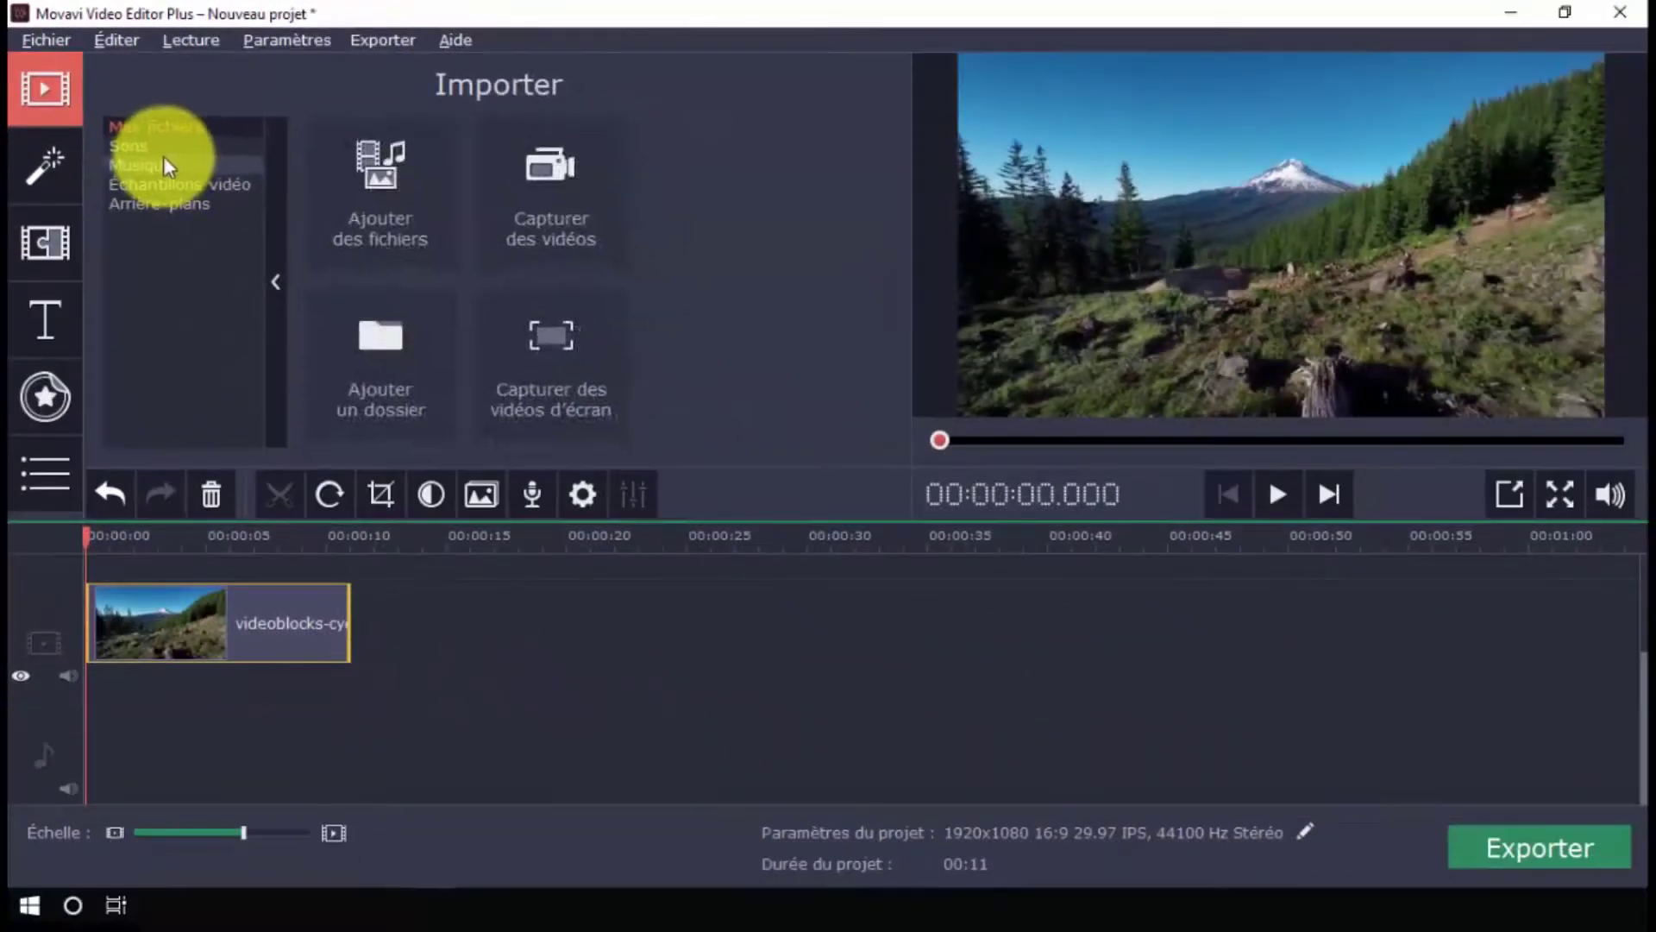
- Place the Cow-boy sound effect from Sons at 0:00 on the audio track
{"action": "left_click", "coordinate": [162, 148]}
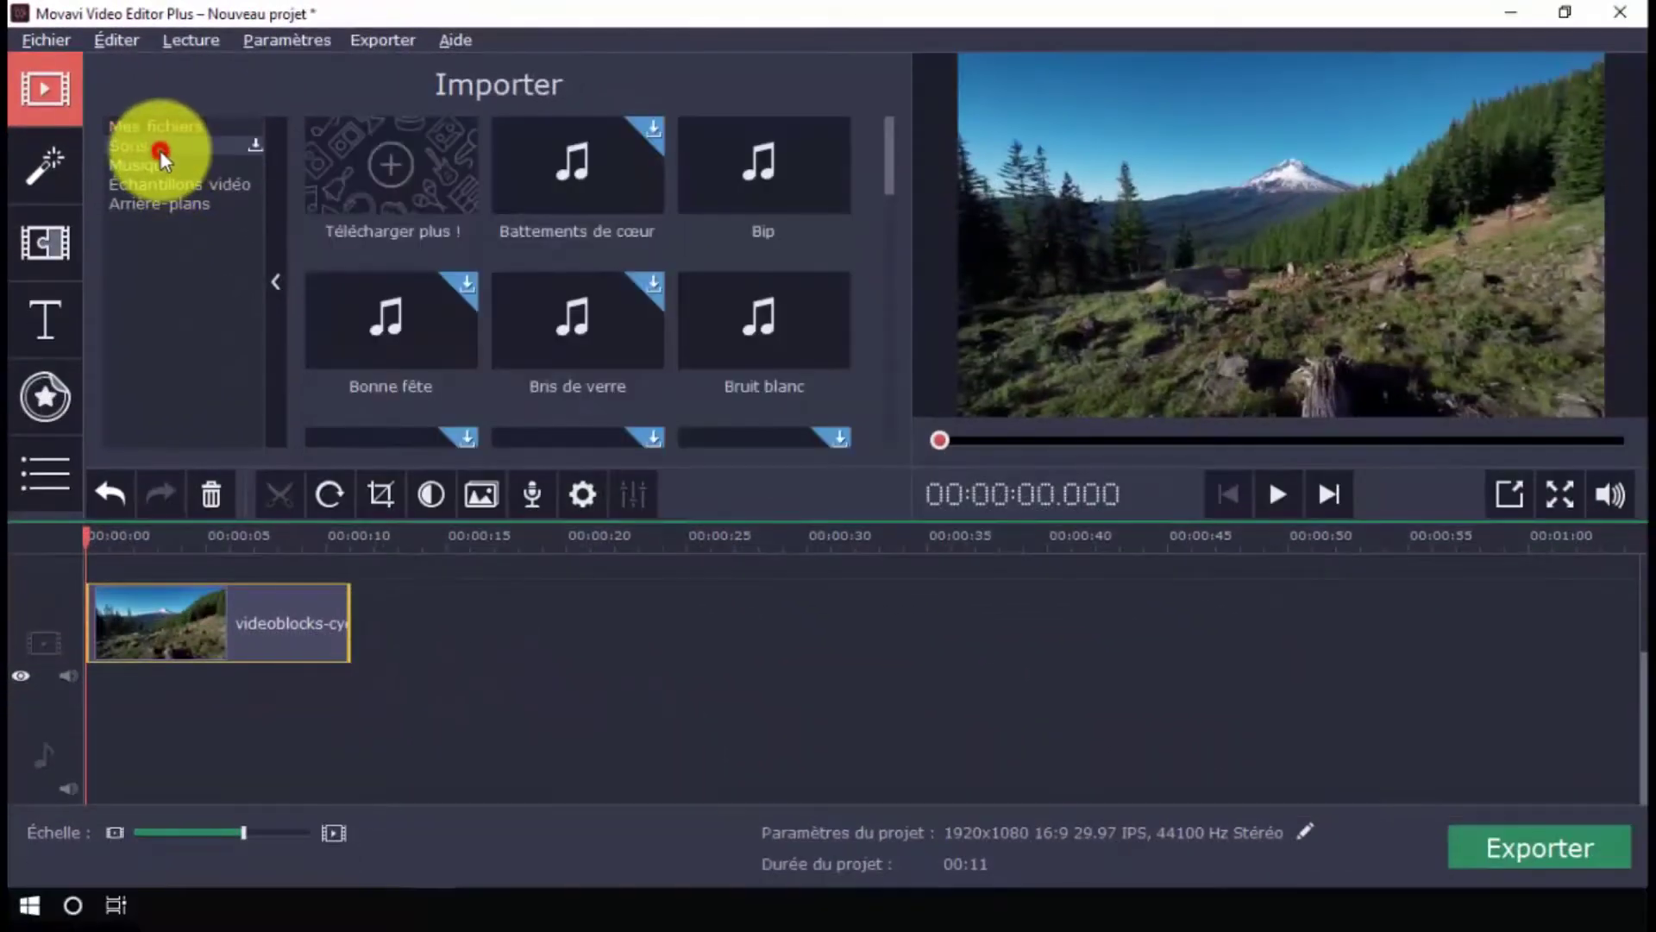
{"action": "scroll", "coordinate": [531, 259], "scroll_direction": "down", "scroll_amount": 2}
{"action": "scroll", "coordinate": [535, 261], "scroll_direction": "down", "scroll_amount": 2}
{"action": "scroll", "coordinate": [538, 262], "scroll_direction": "down", "scroll_amount": 1}
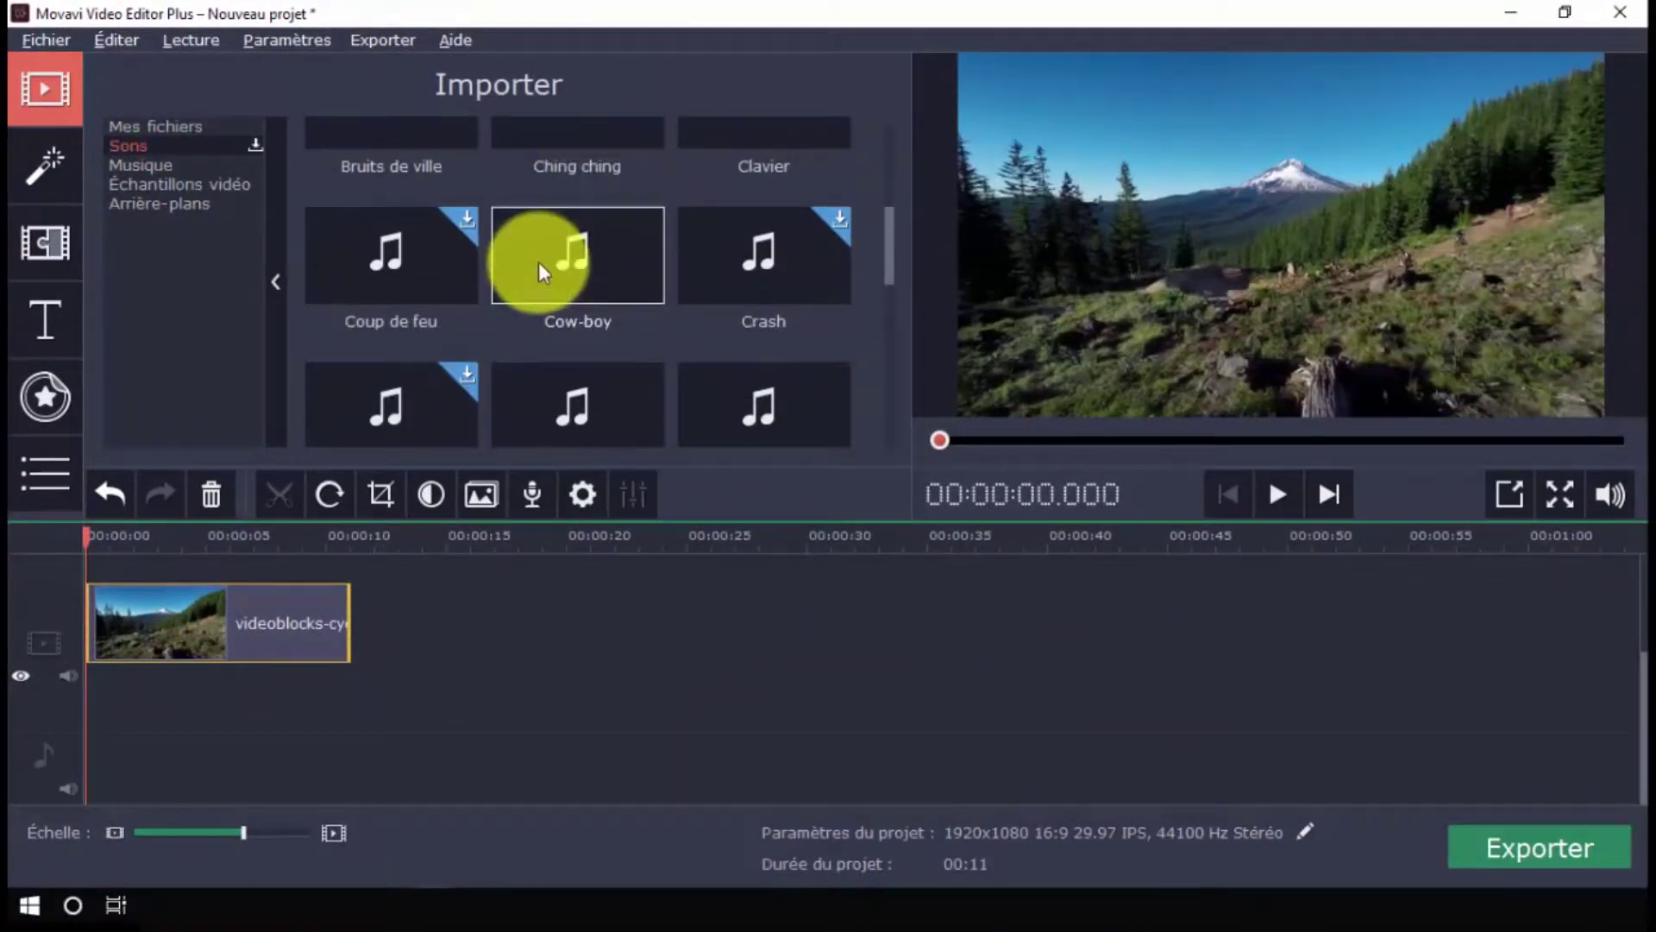
{"action": "left_click_drag", "start_coordinate": [561, 254], "coordinate": [169, 725]}
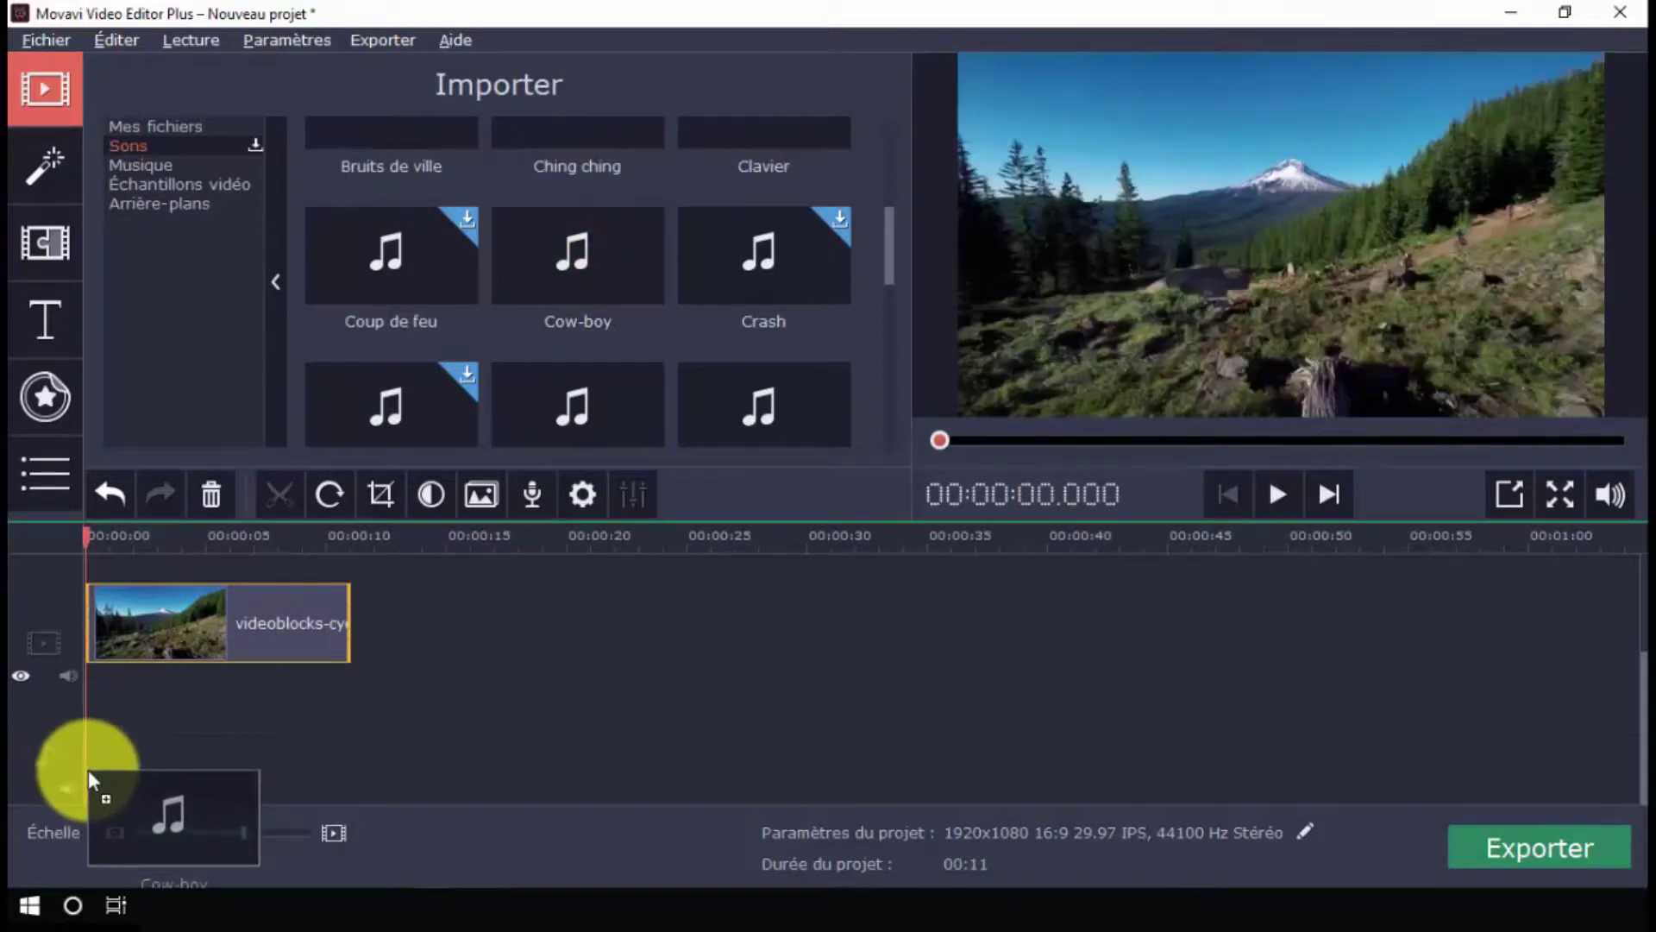
{"action": "left_click_drag", "start_coordinate": [62, 774], "coordinate": [88, 769]}
{"action": "left_click", "coordinate": [100, 751]}
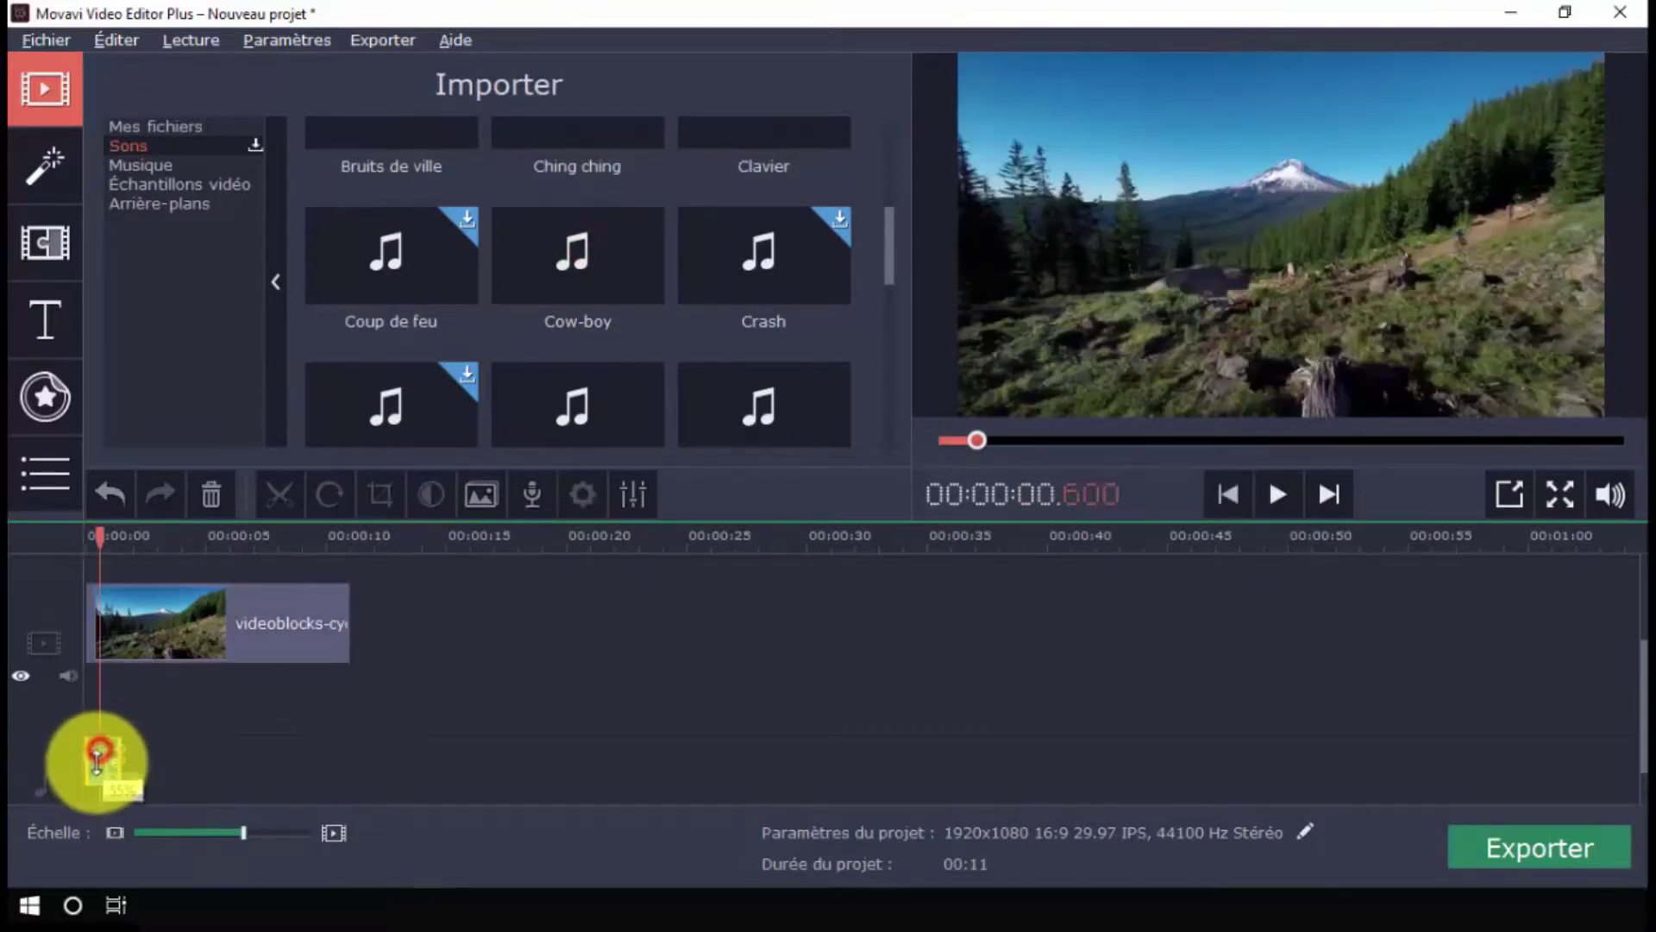
- Rewind and play the project briefly to hear the Cow-boy effect
{"action": "left_click", "coordinate": [94, 536]}
{"action": "left_click", "coordinate": [1264, 493]}
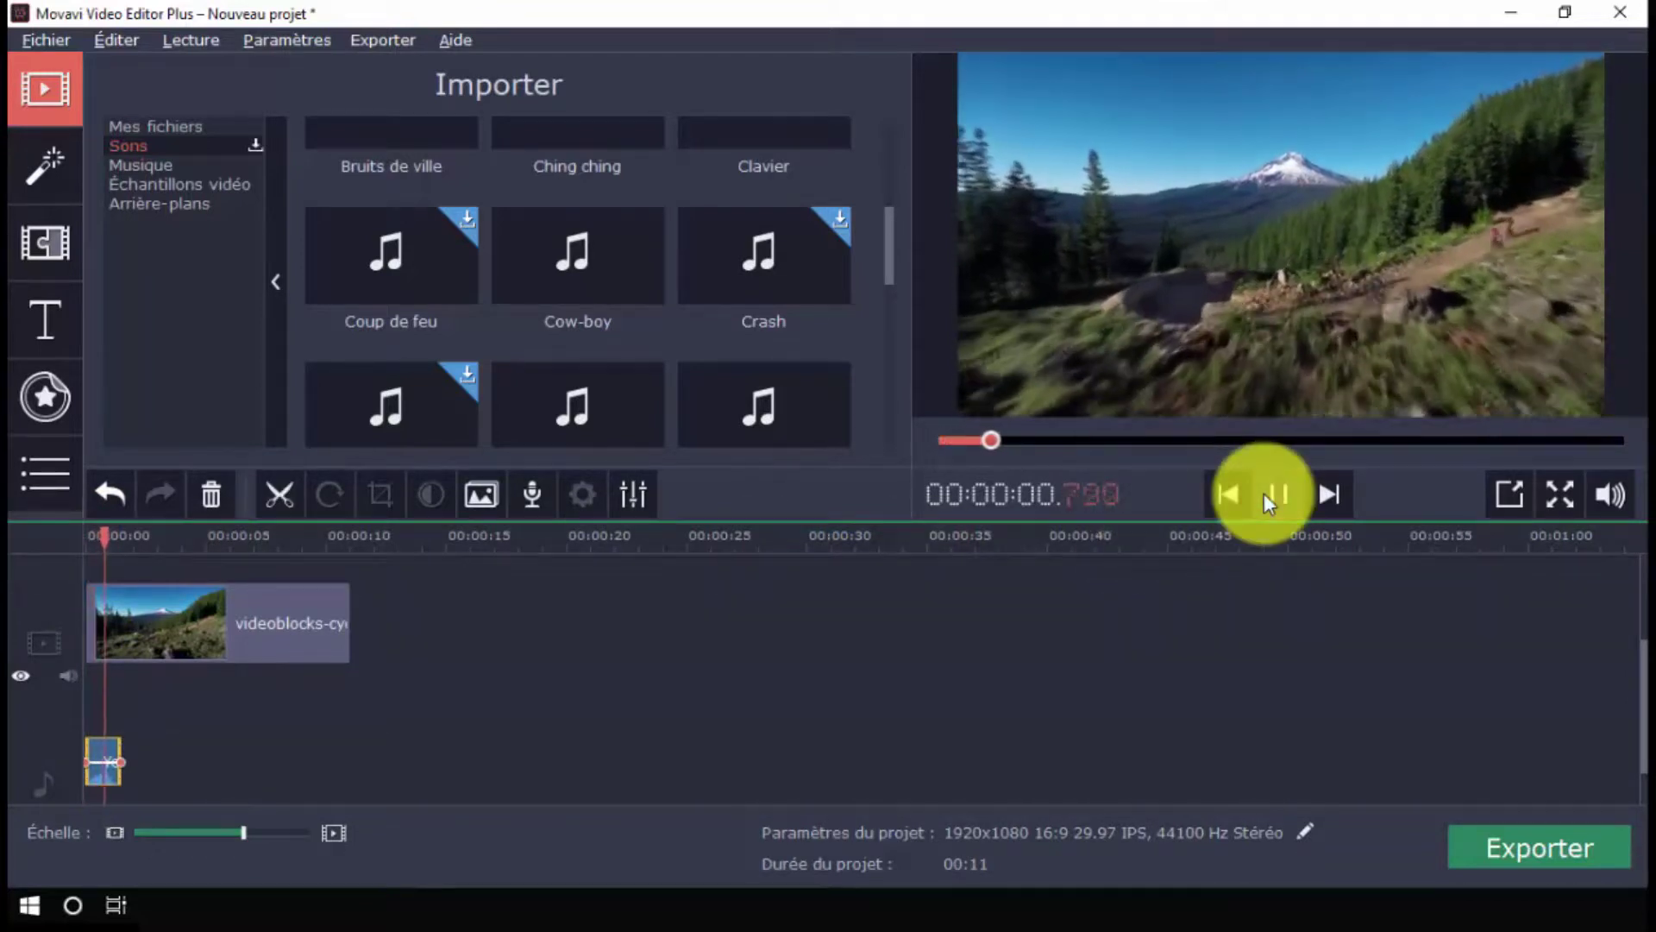
{"action": "left_click", "coordinate": [1264, 494]}
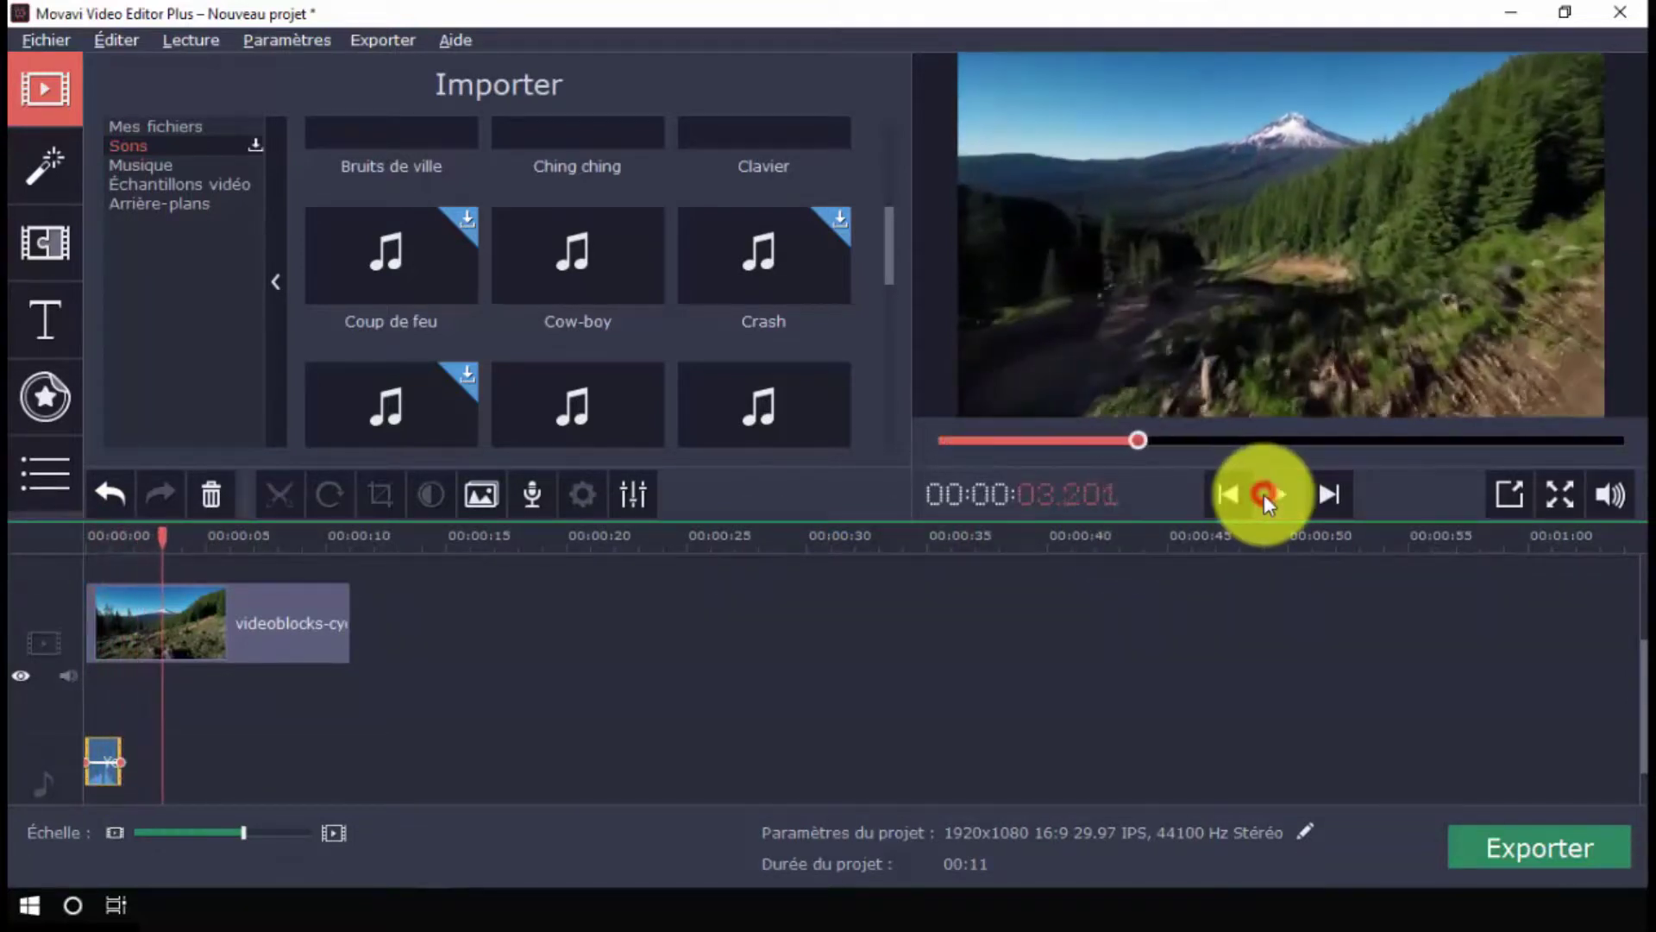
{"action": "left_click", "coordinate": [141, 165]}
- Drag Esprit libre (Free_Spirit.mp3) onto the audio track and play the 02:34 project
{"action": "scroll", "coordinate": [431, 288], "scroll_direction": "down", "scroll_amount": 2}
{"action": "scroll", "coordinate": [432, 289], "scroll_direction": "down", "scroll_amount": 3}
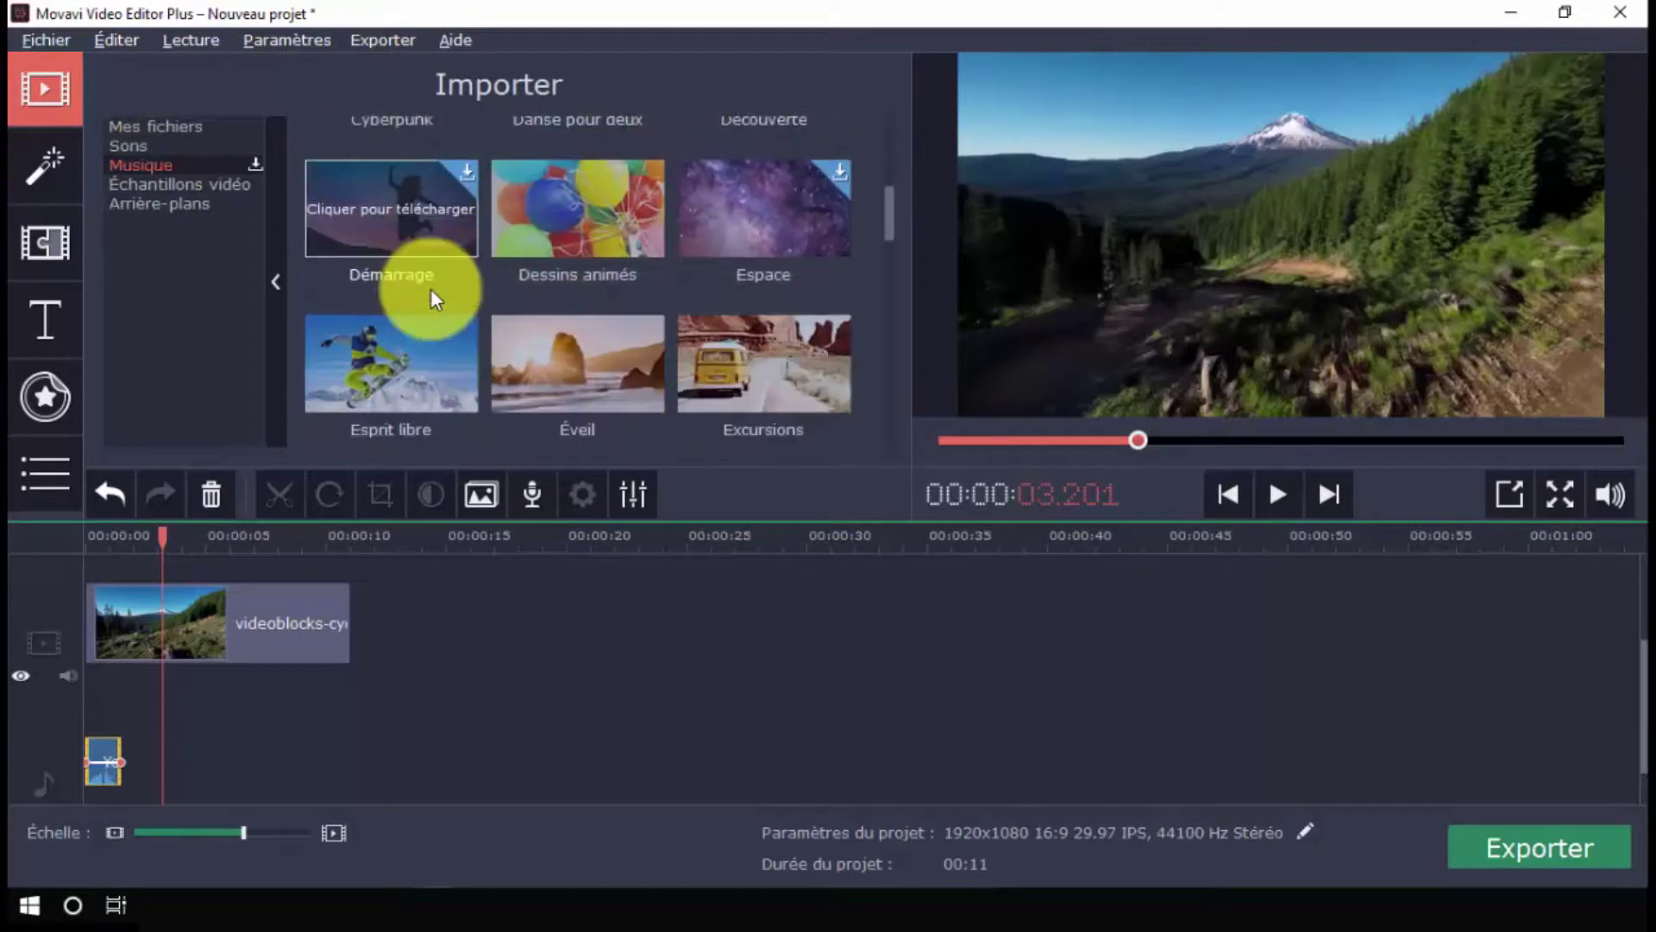
{"action": "mouse_move", "coordinate": [328, 306]}
{"action": "left_mouse_down"}
{"action": "mouse_move", "coordinate": [76, 797]}
{"action": "mouse_move", "coordinate": [87, 789]}
{"action": "left_mouse_up"}
{"action": "left_click_drag", "start_coordinate": [153, 736], "coordinate": [130, 740]}
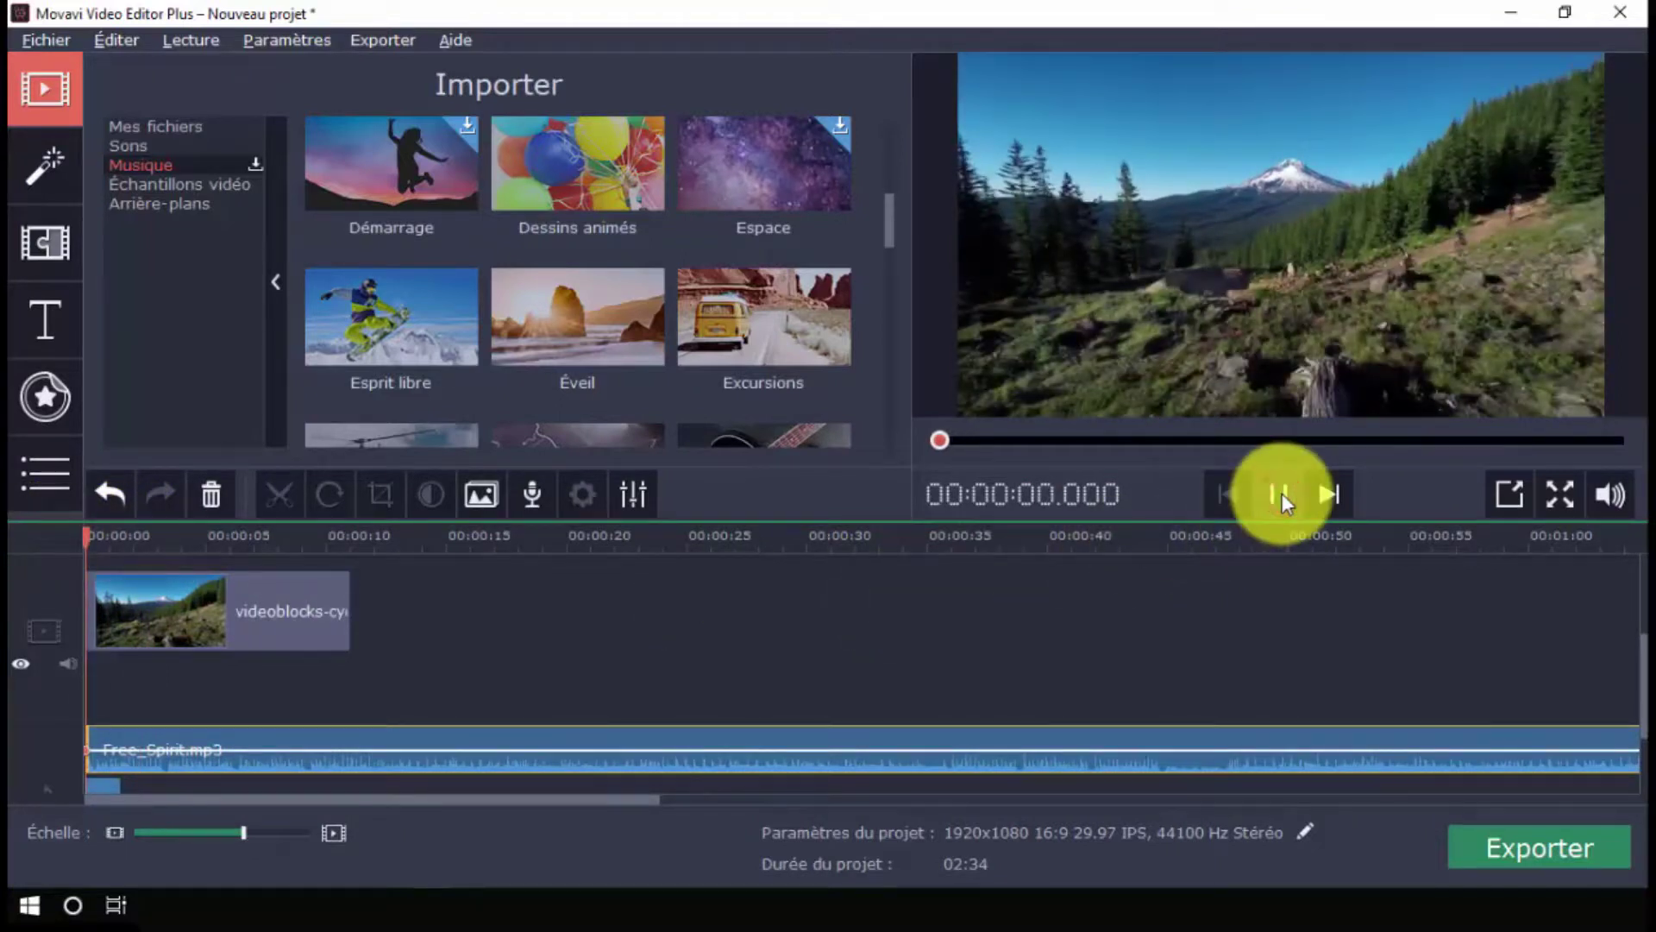
{"action": "left_click", "coordinate": [1278, 494]}
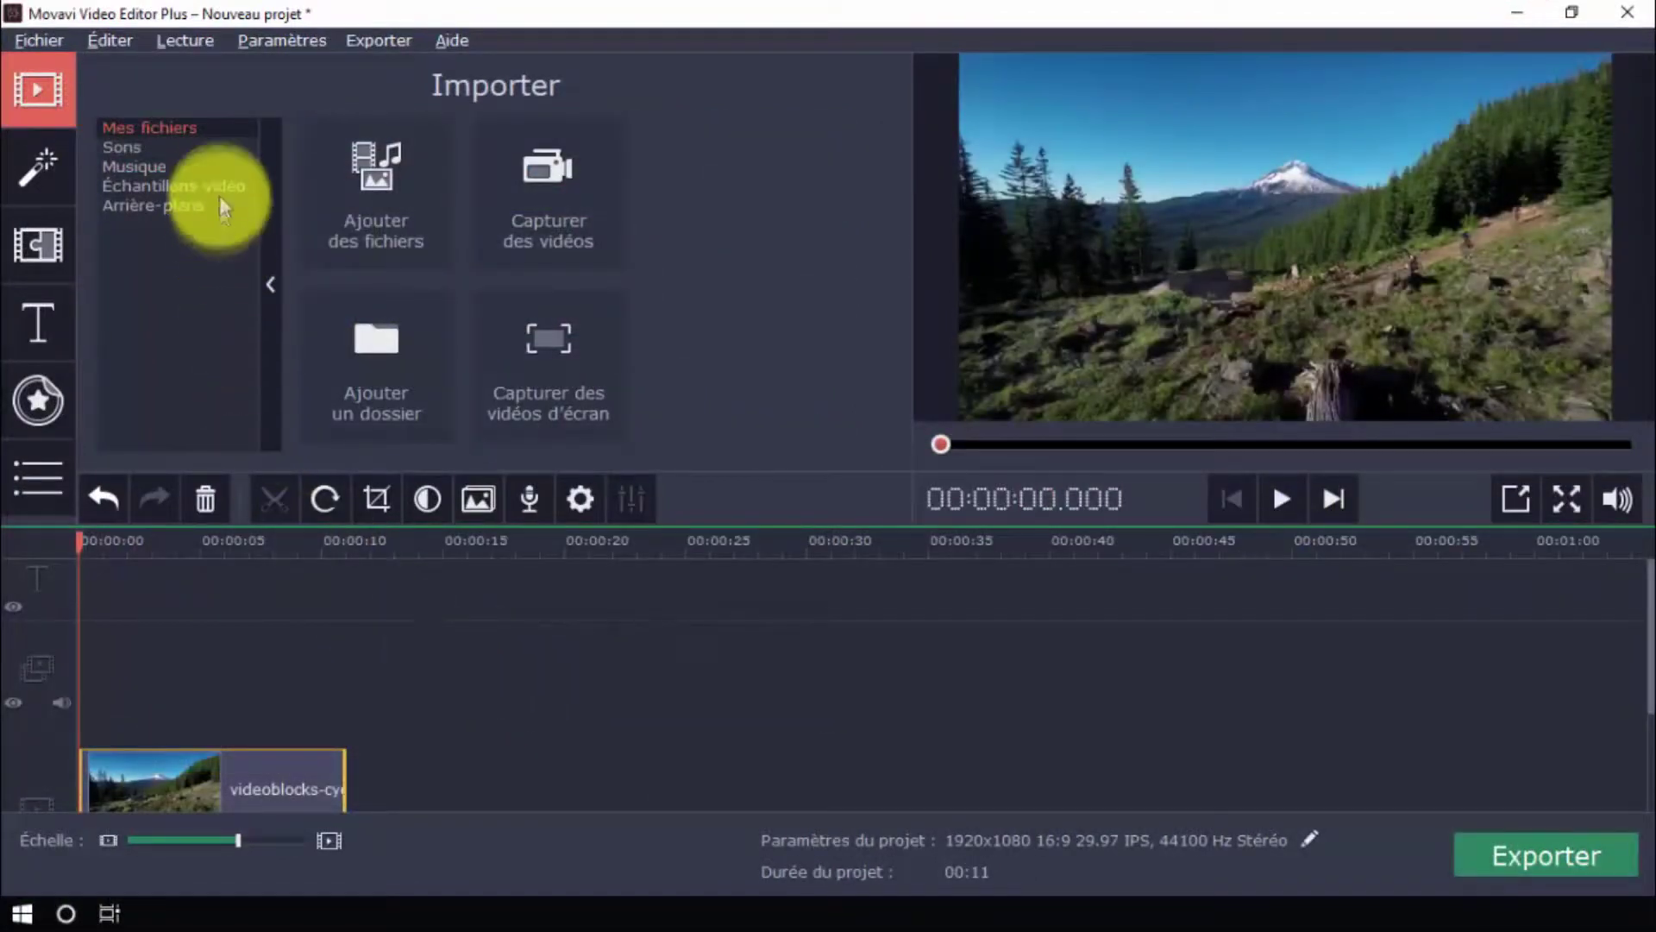
- Overlay the Caméra sample above the clip in Couverture mode and preview from the start
{"action": "left_click", "coordinate": [219, 185]}
{"action": "mouse_move", "coordinate": [728, 341]}
{"action": "left_mouse_down"}
{"action": "mouse_move", "coordinate": [318, 593]}
{"action": "mouse_move", "coordinate": [137, 654]}
{"action": "left_mouse_up"}
{"action": "double_click", "coordinate": [136, 654]}
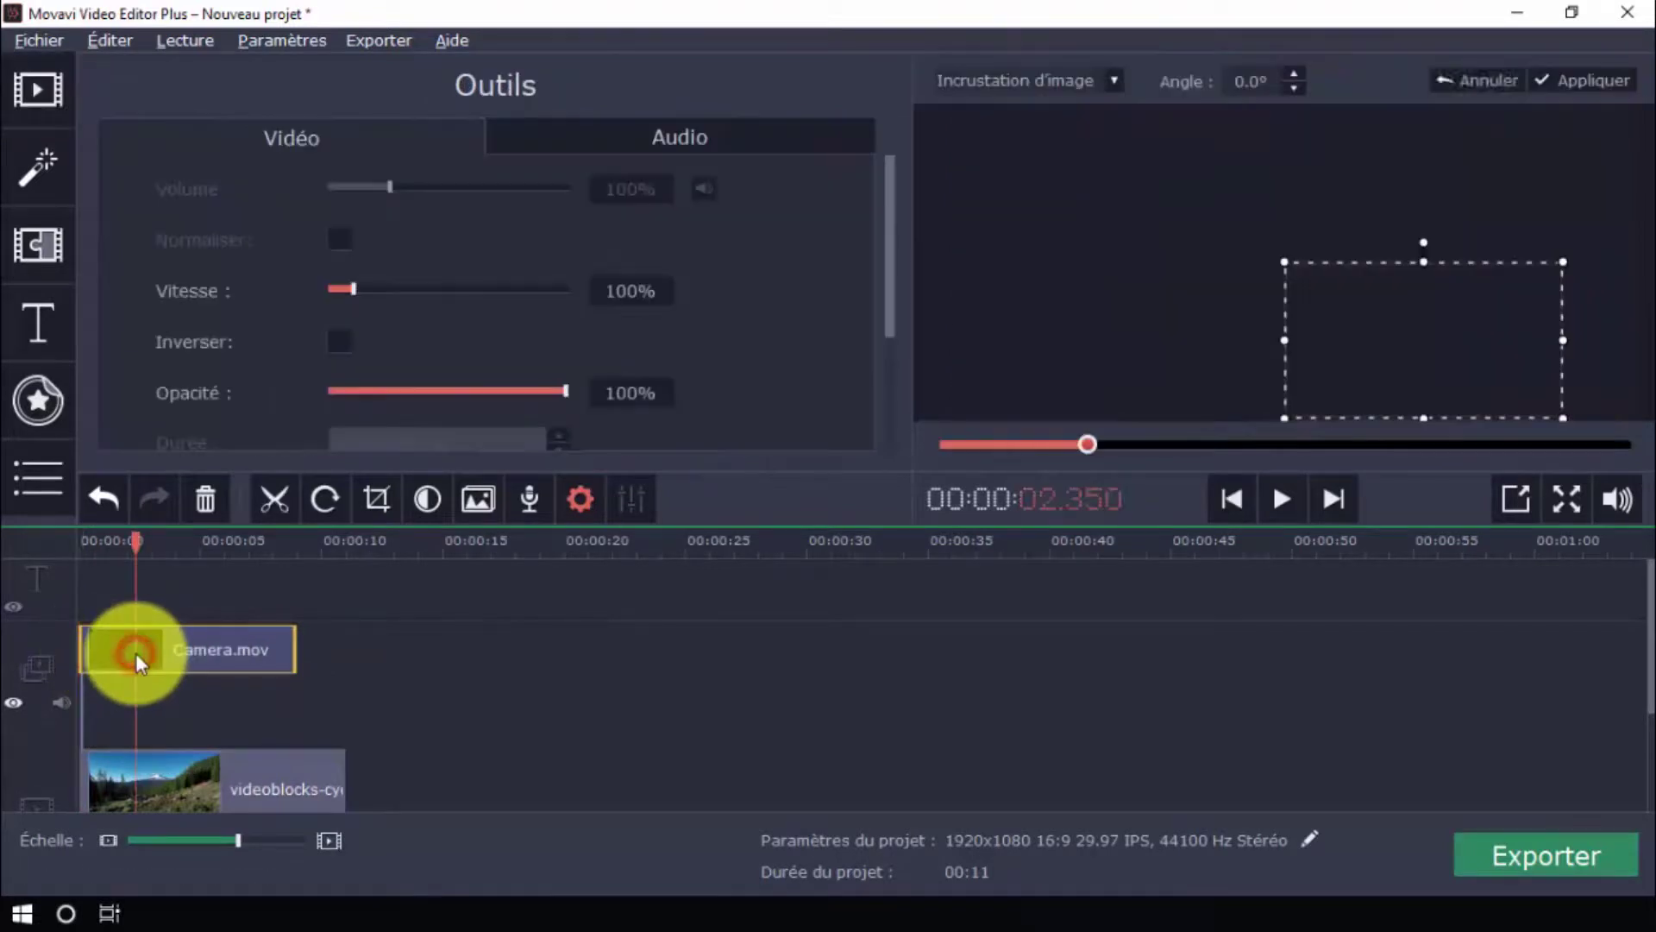
{"action": "left_click", "coordinate": [1114, 80]}
{"action": "left_click", "coordinate": [1026, 141]}
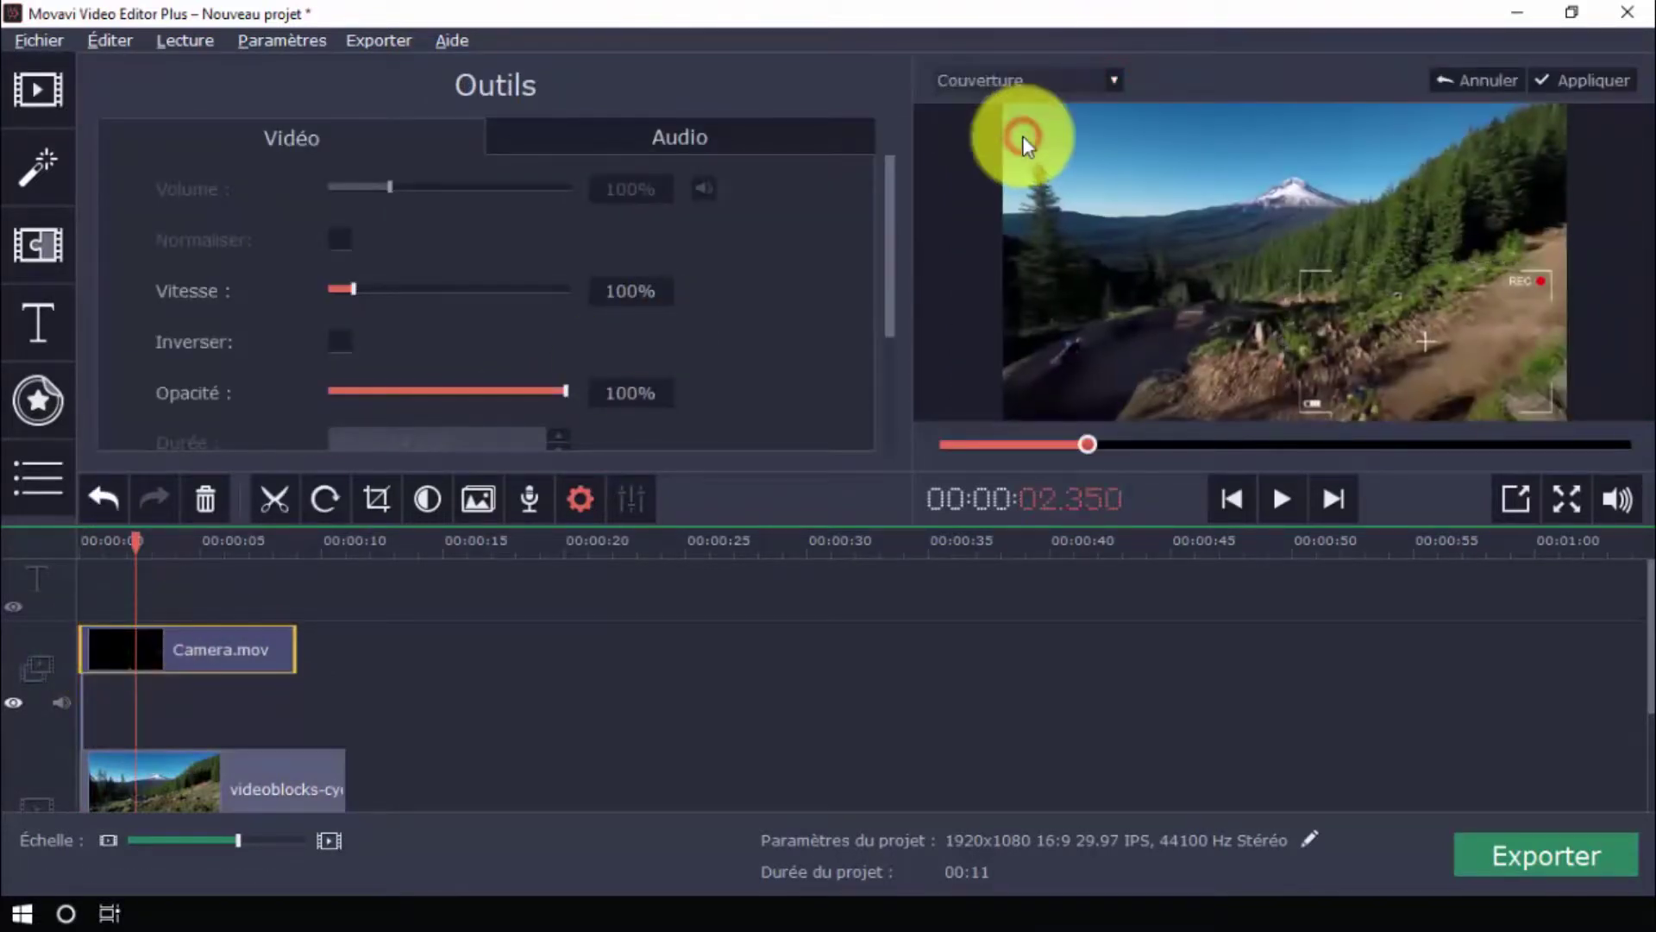
{"action": "left_click_drag", "start_coordinate": [135, 534], "coordinate": [18, 531]}
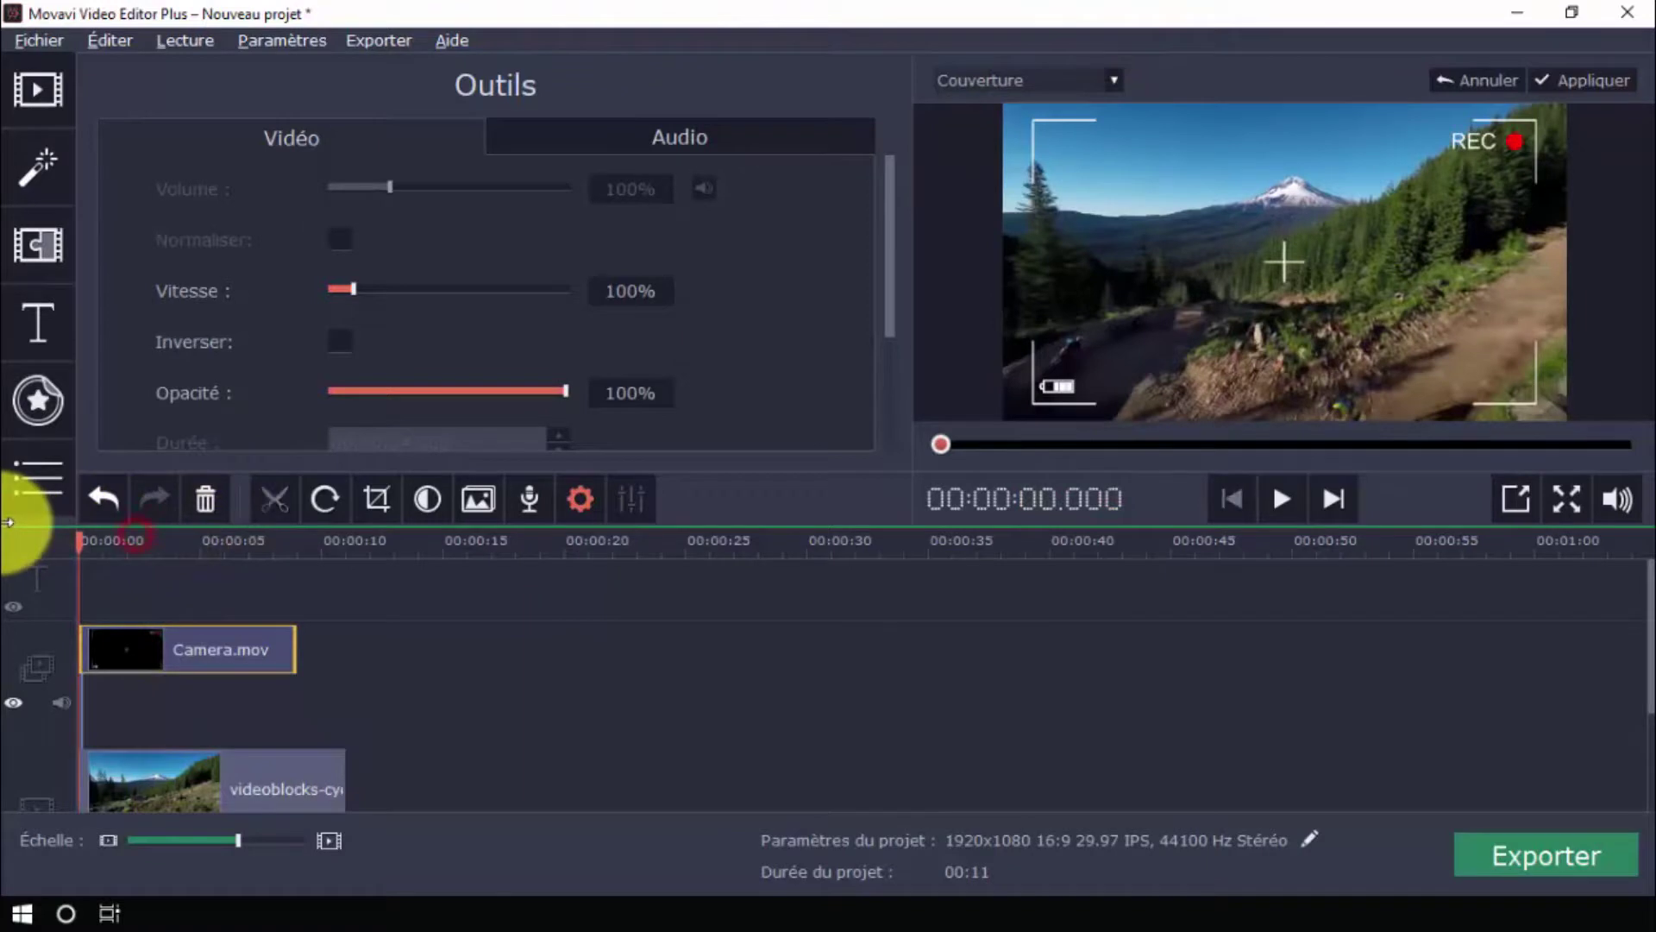
{"action": "left_click", "coordinate": [1282, 500]}
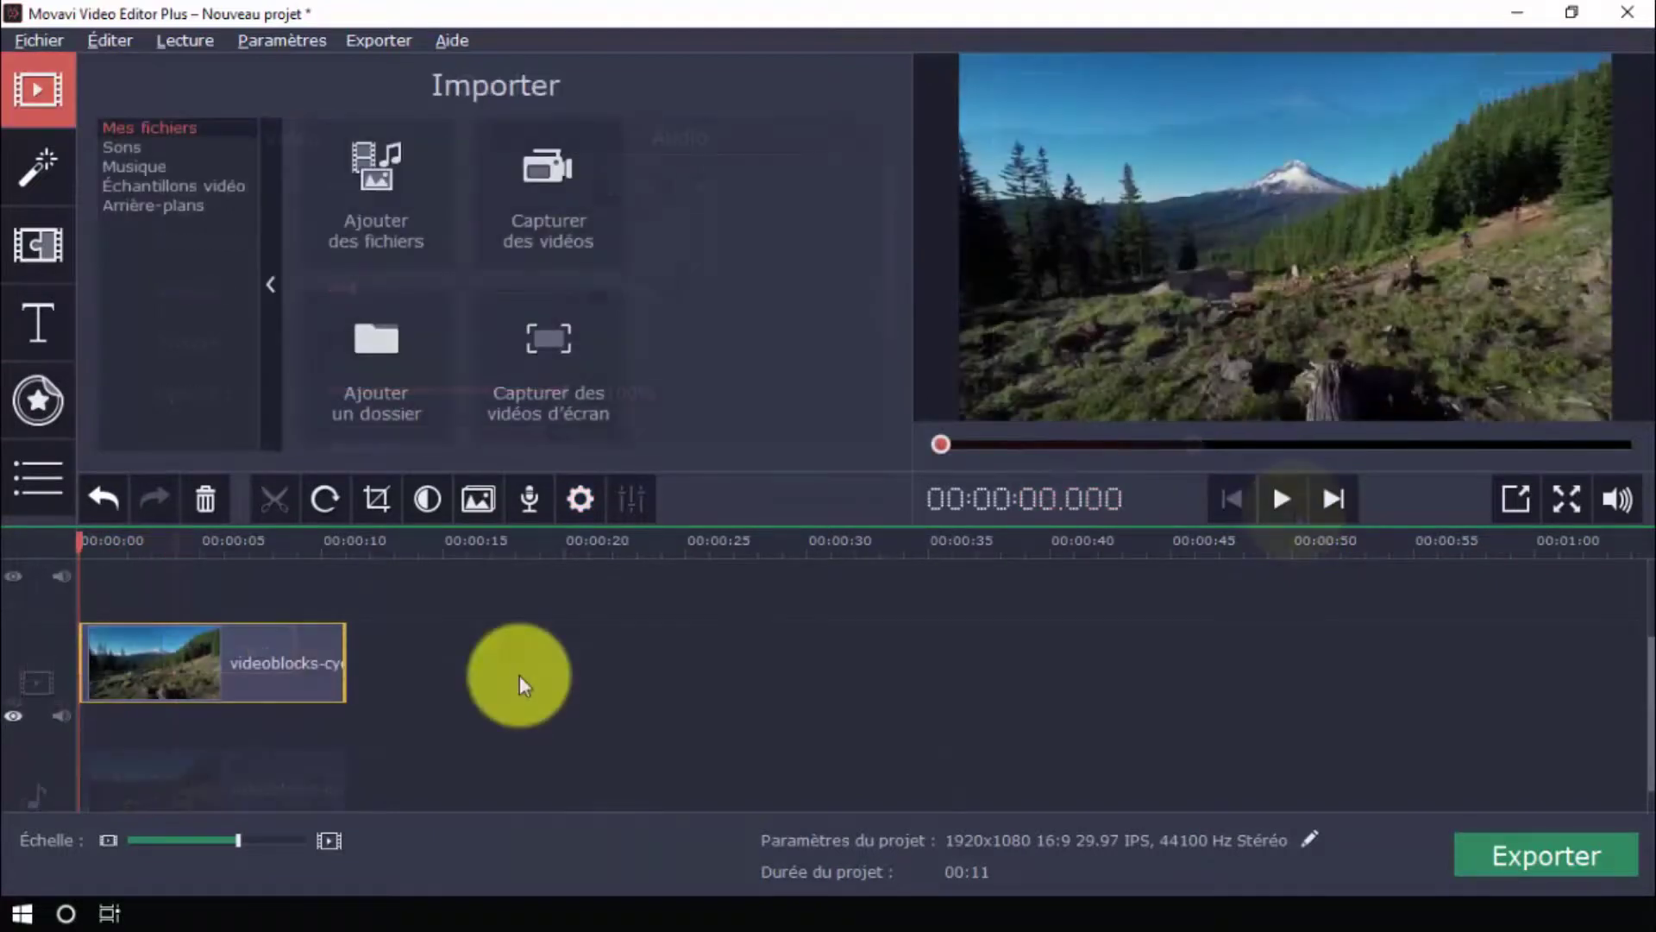
- Try the Facteur de flare 6 filter on the cycling clip, then undo it
{"action": "left_click", "coordinate": [39, 157]}
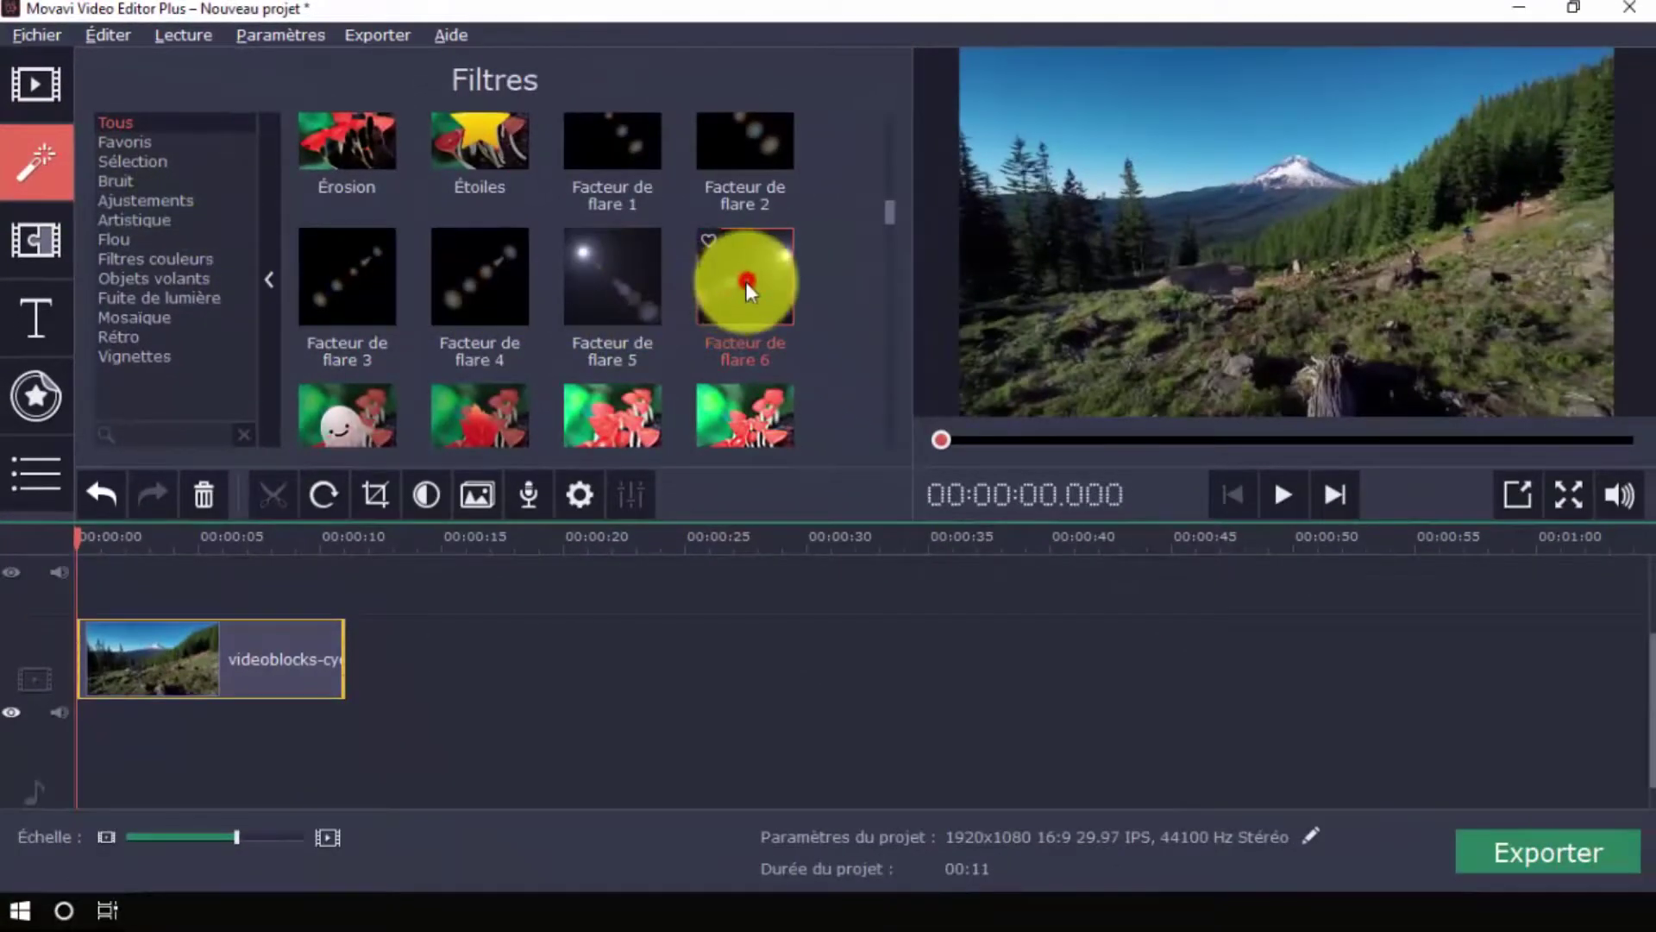
{"action": "left_click_drag", "start_coordinate": [710, 300], "coordinate": [91, 662]}
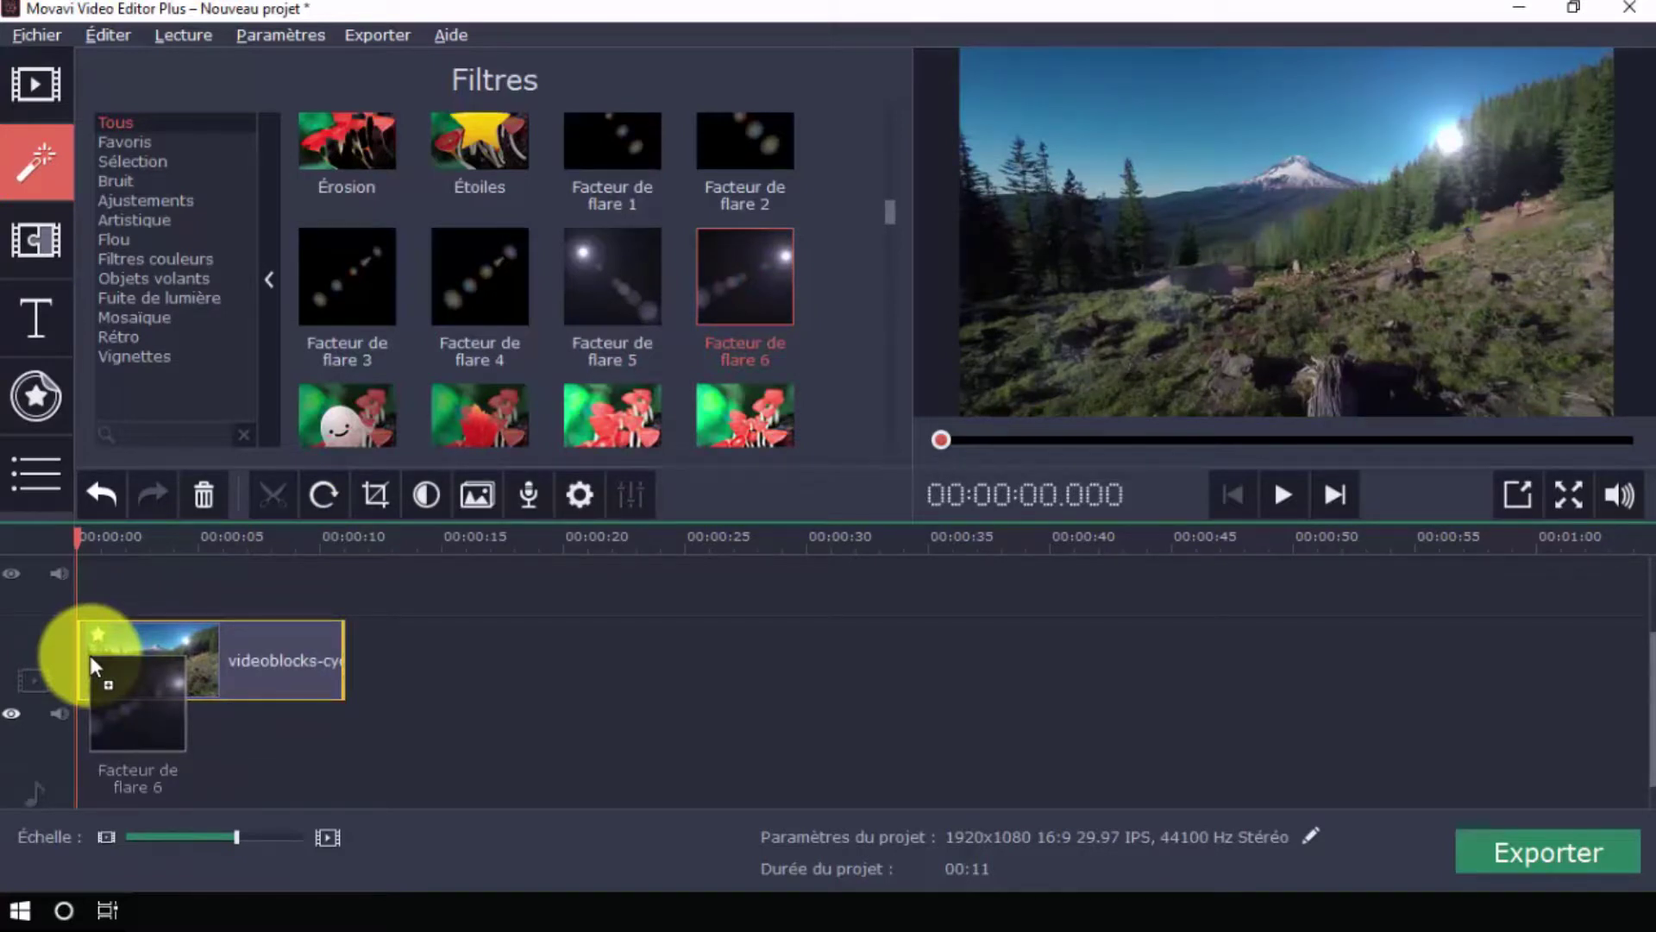
{"action": "left_click_drag", "start_coordinate": [89, 655], "coordinate": [90, 655]}
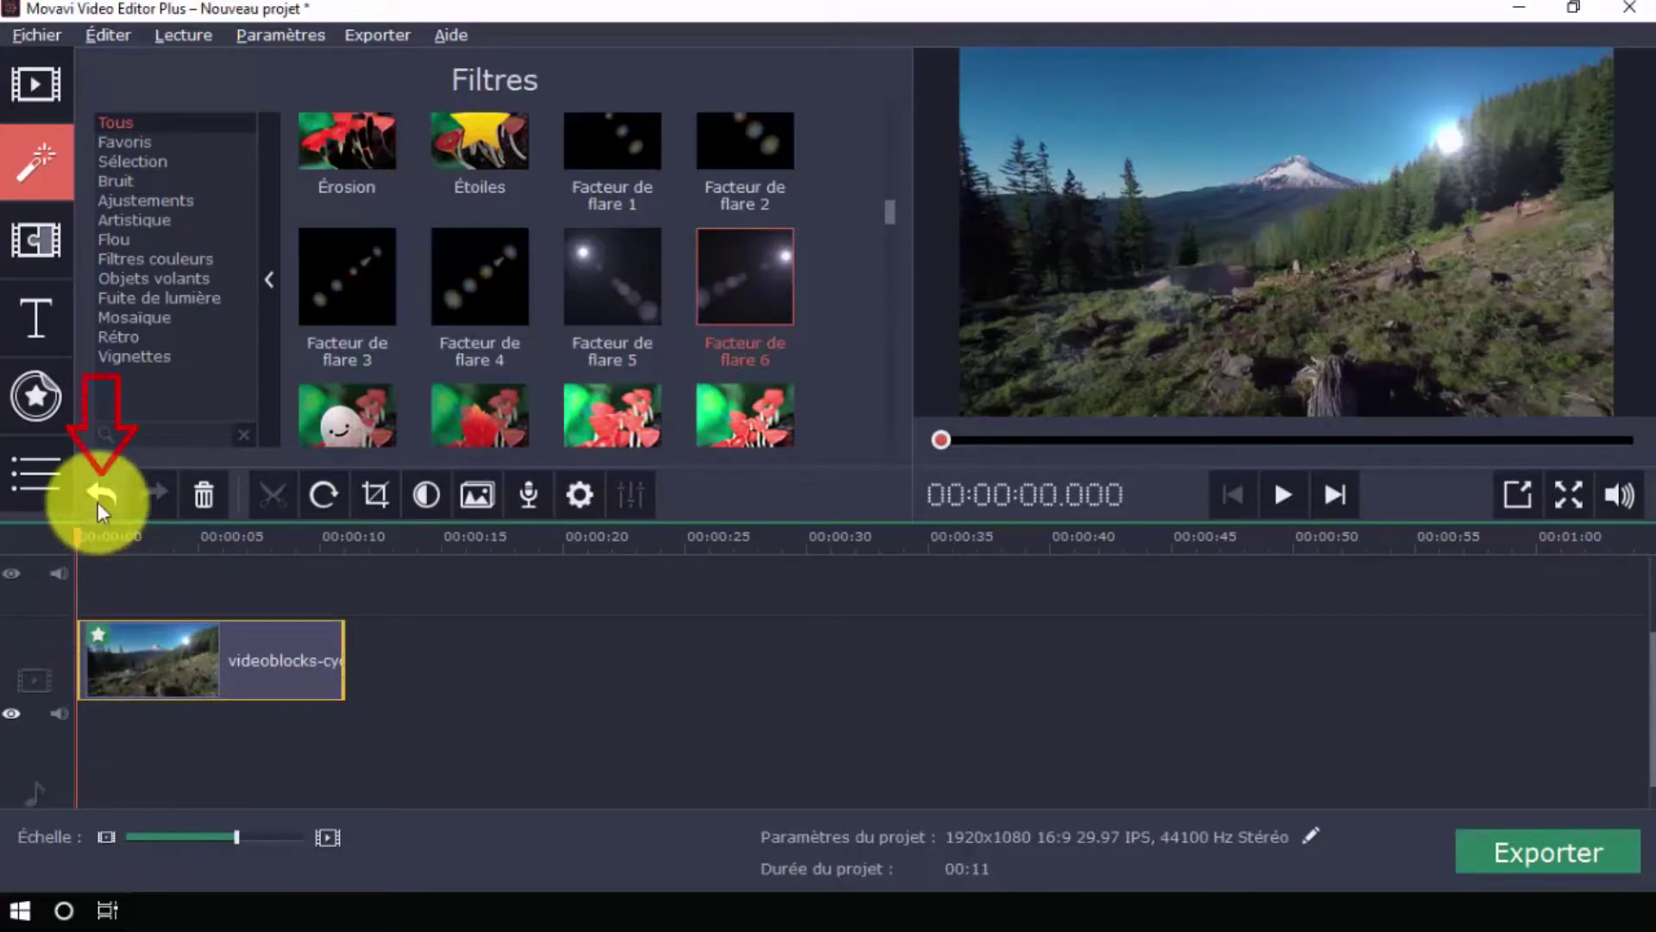
{"action": "left_click", "coordinate": [97, 502]}
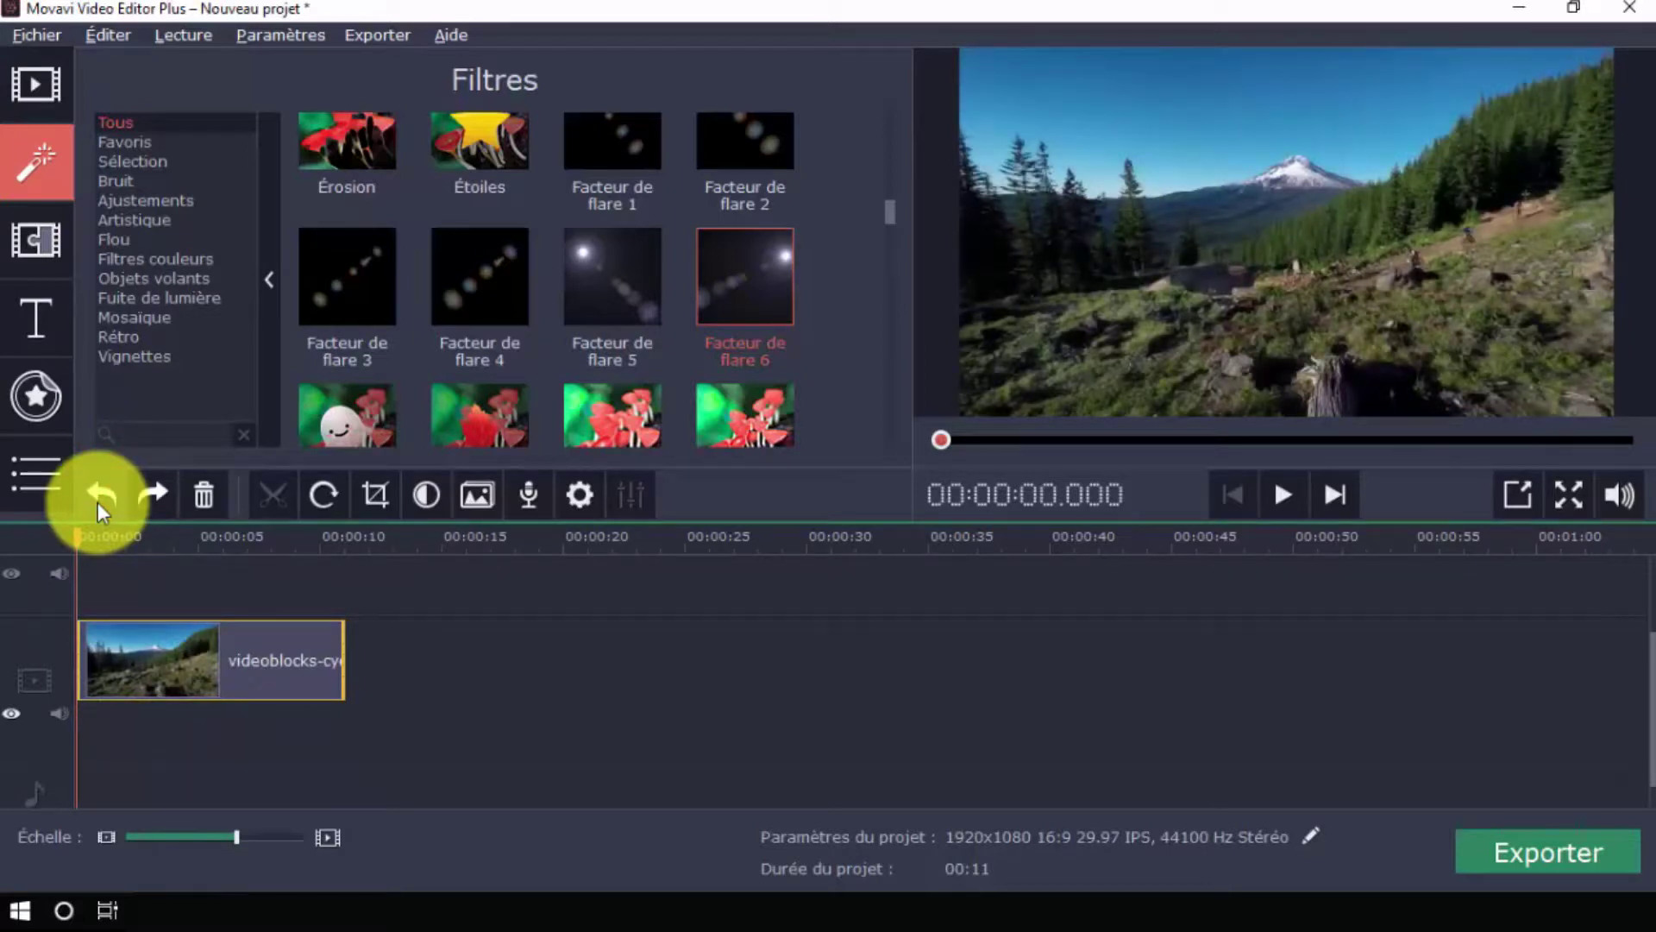
- Apply the Fuite de lumière 1 filter to the clip and preview it
{"action": "scroll", "coordinate": [580, 272], "scroll_direction": "down", "scroll_amount": 5}
{"action": "left_click_drag", "start_coordinate": [480, 316], "coordinate": [87, 662]}
{"action": "left_click", "coordinate": [1271, 505]}
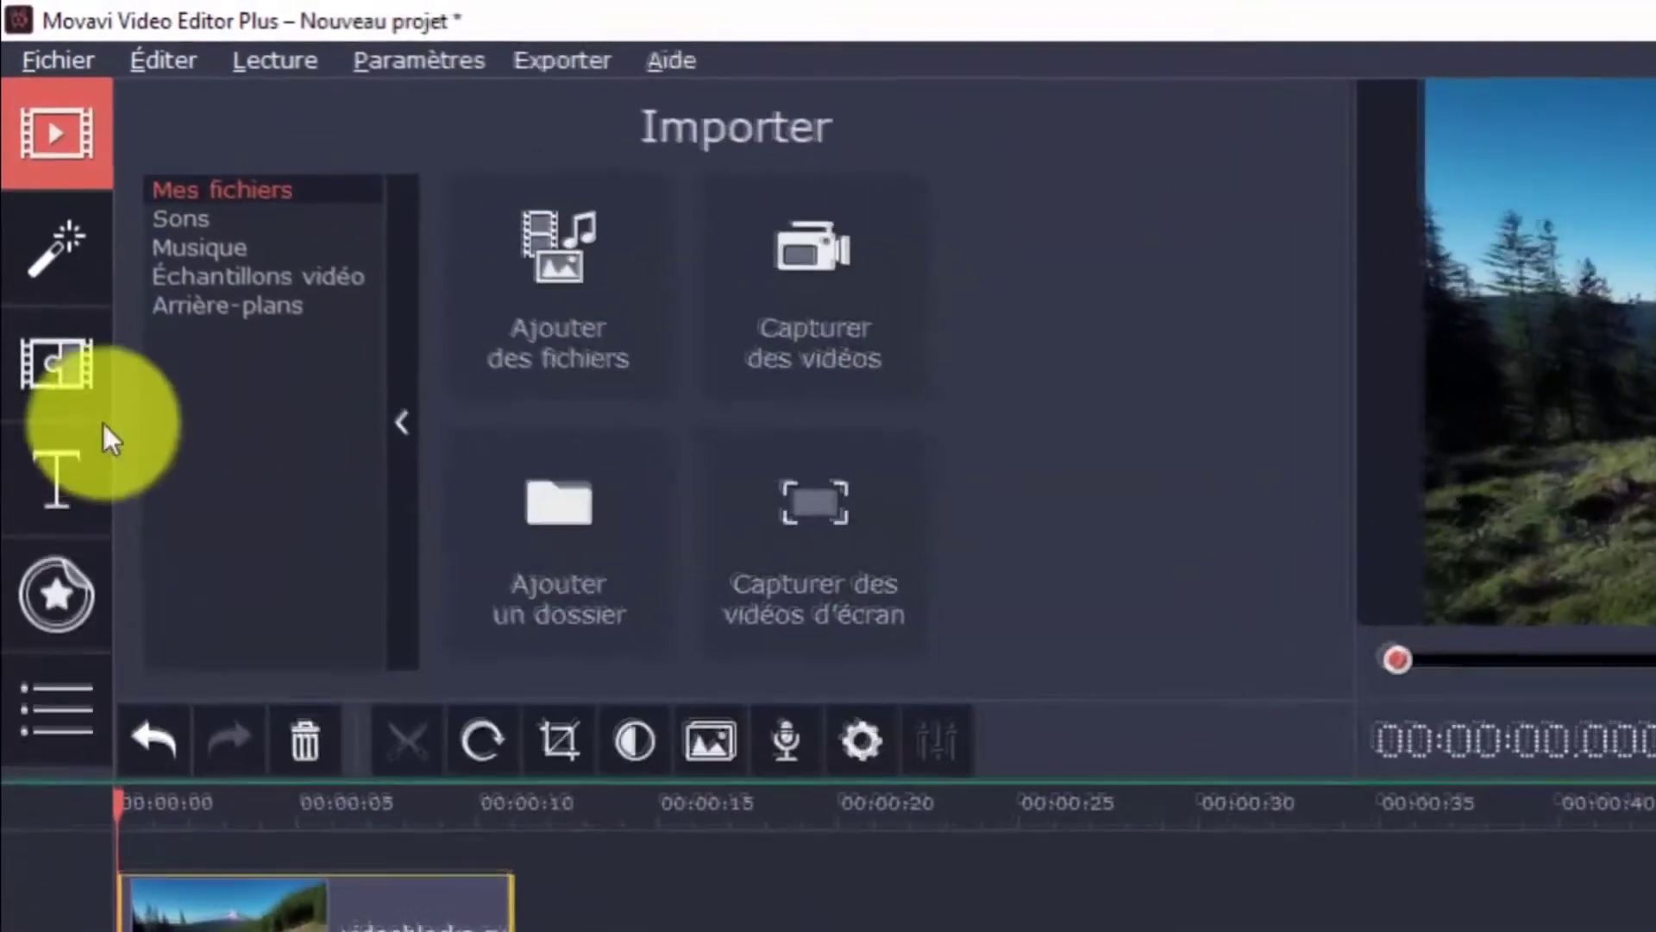
- Place the Ken Burns - intense transition between the two cycling clips and play through it
{"action": "left_click", "coordinate": [61, 341]}
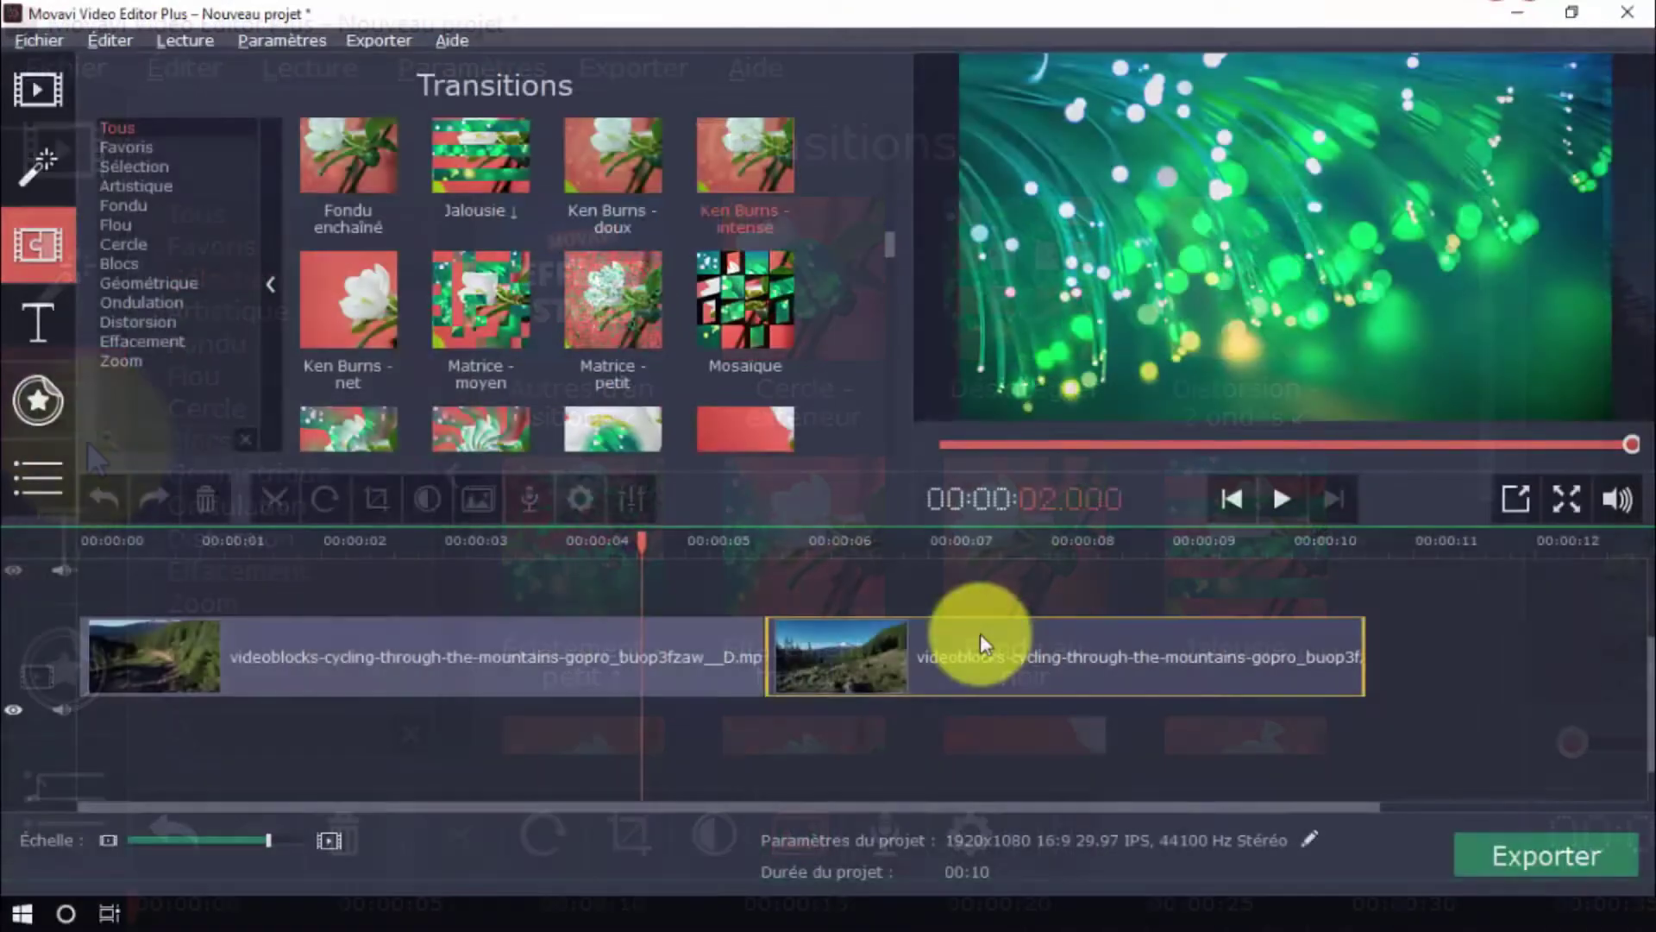
{"action": "mouse_move", "coordinate": [734, 147]}
{"action": "left_mouse_down"}
{"action": "mouse_move", "coordinate": [732, 564]}
{"action": "mouse_move", "coordinate": [754, 671]}
{"action": "left_mouse_up"}
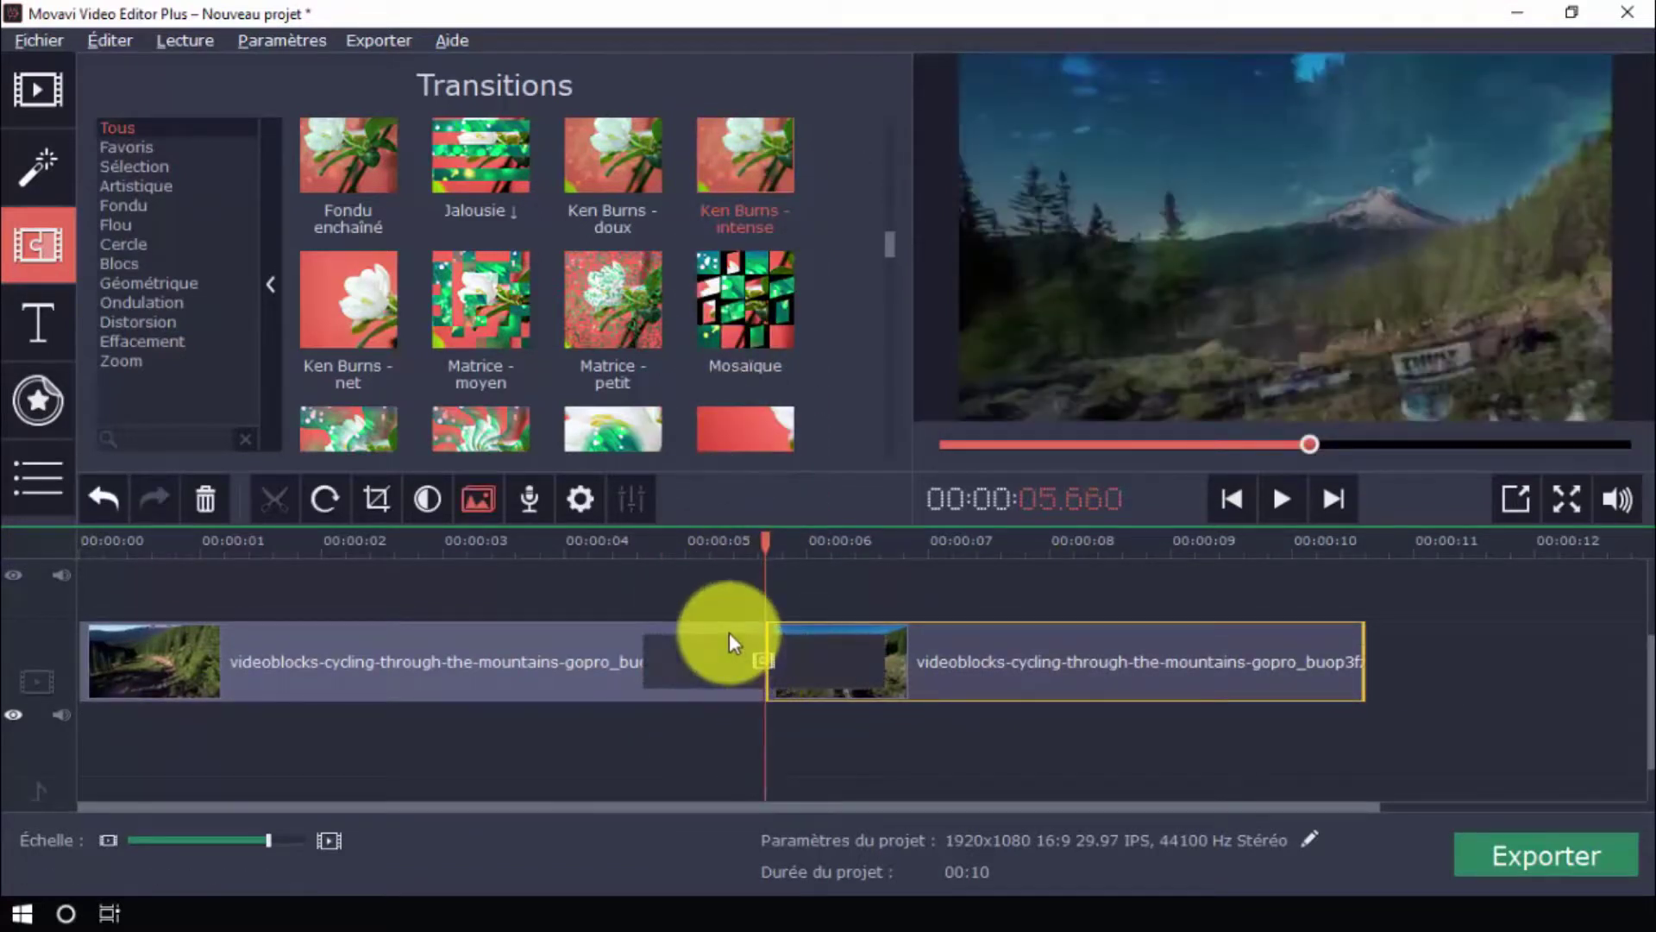
{"action": "left_click", "coordinate": [618, 545]}
{"action": "left_click", "coordinate": [1278, 505]}
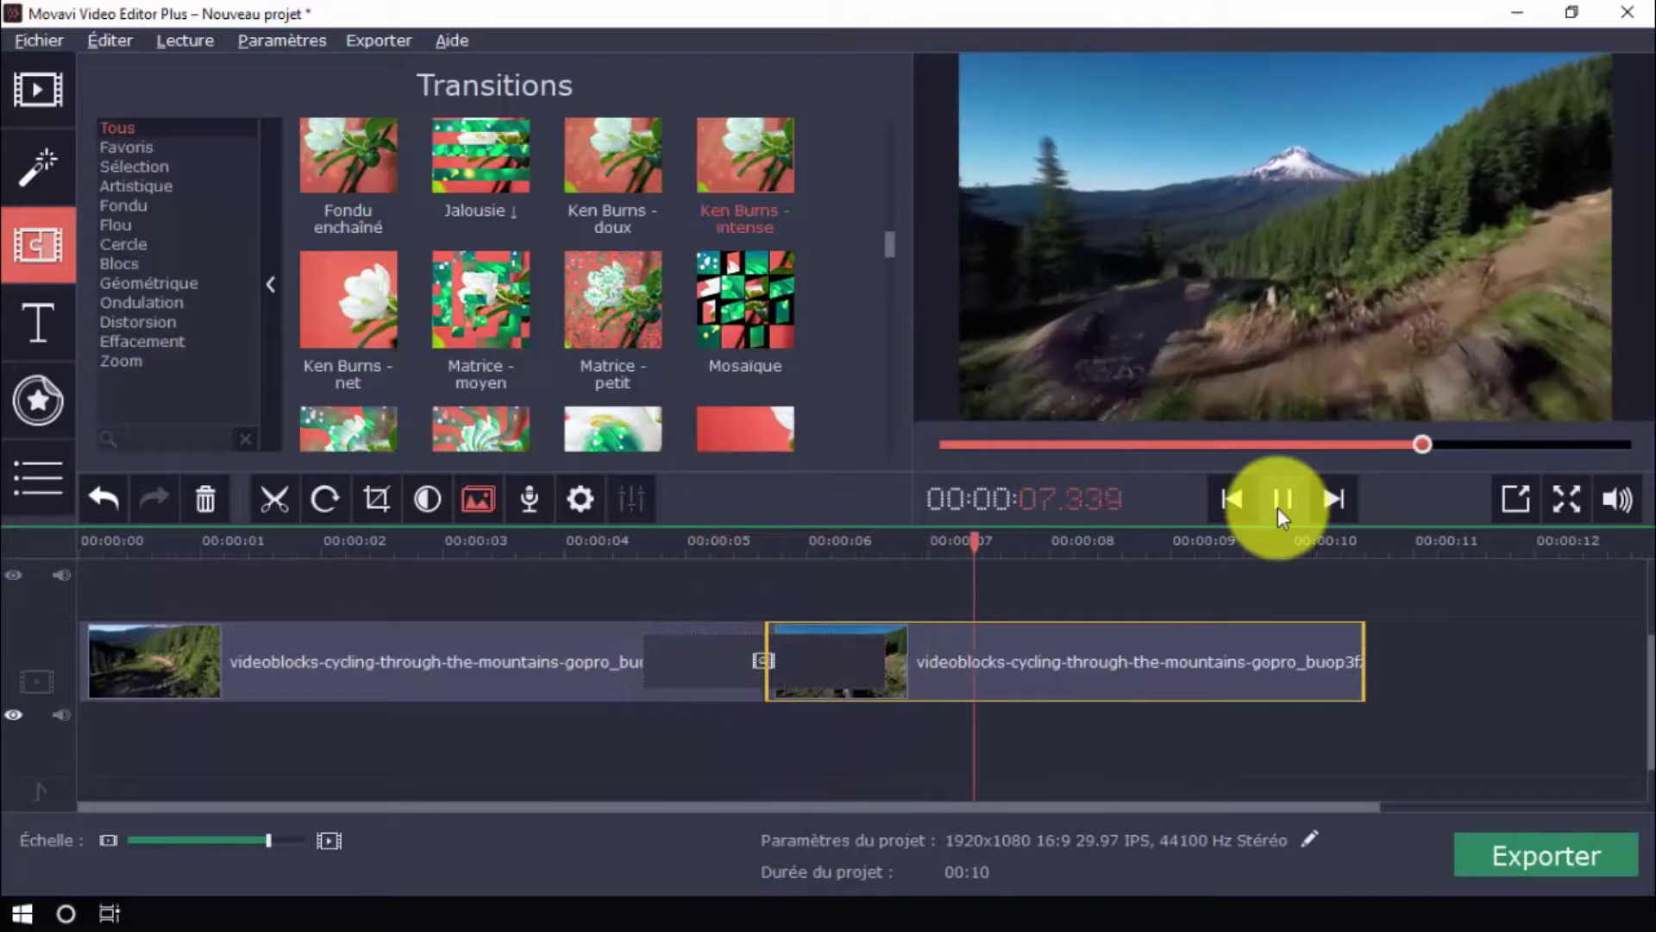
{"action": "left_click", "coordinate": [1276, 507]}
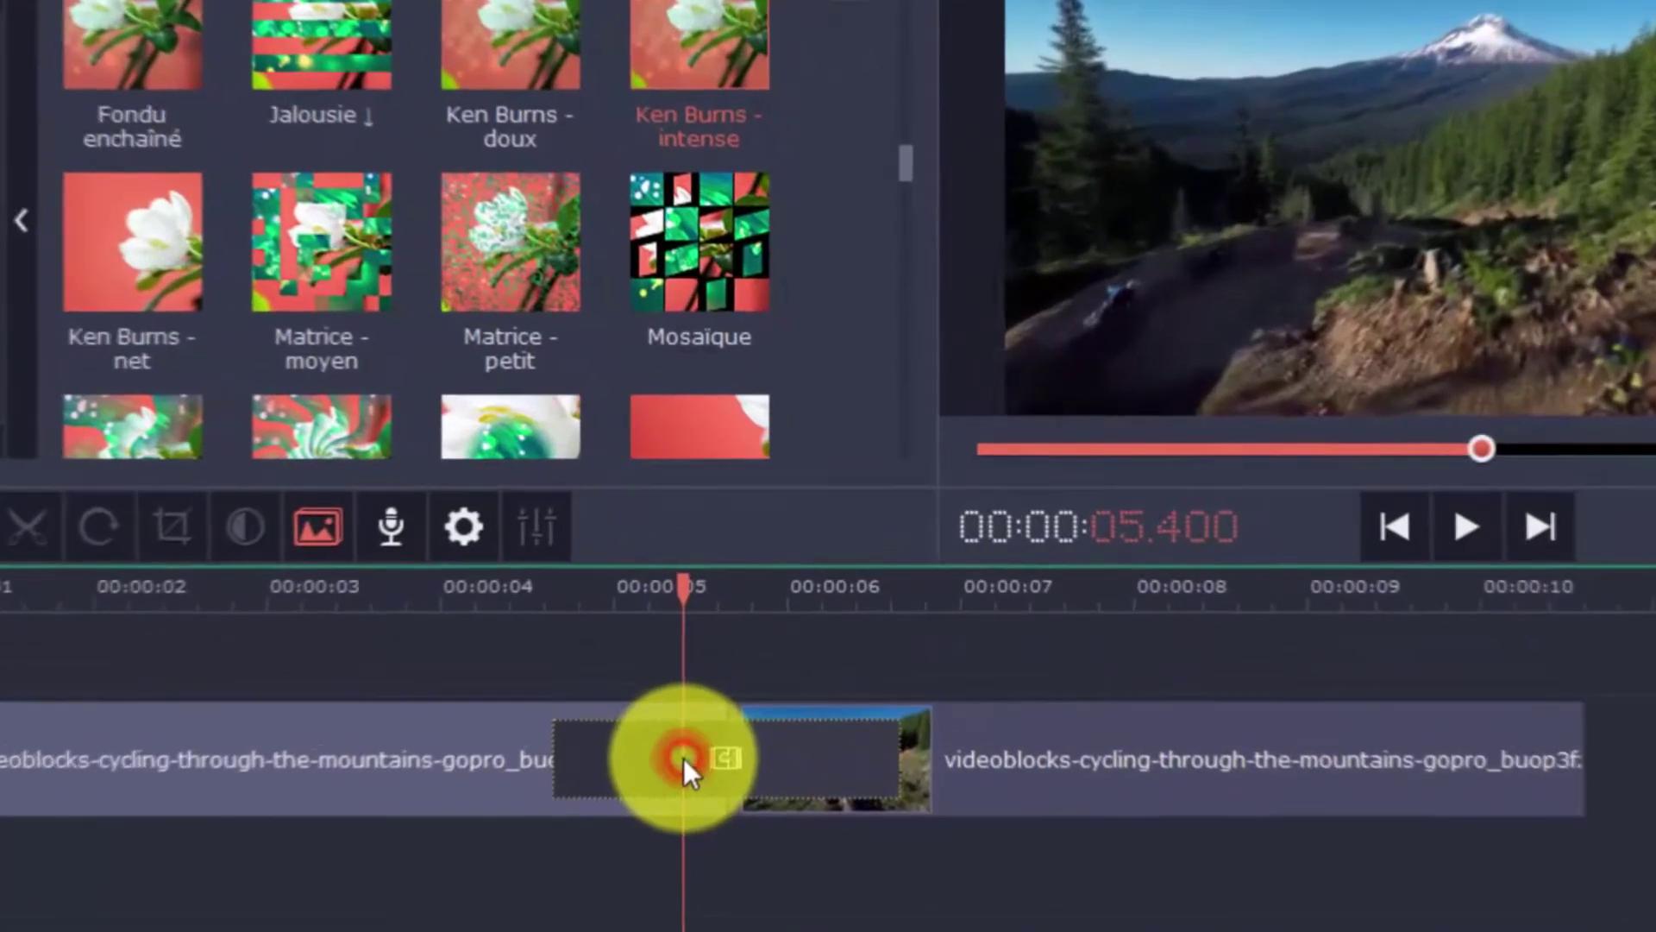
- Check the transition's two-second properties unchanged, then replay the transition
{"action": "double_click", "coordinate": [681, 764]}
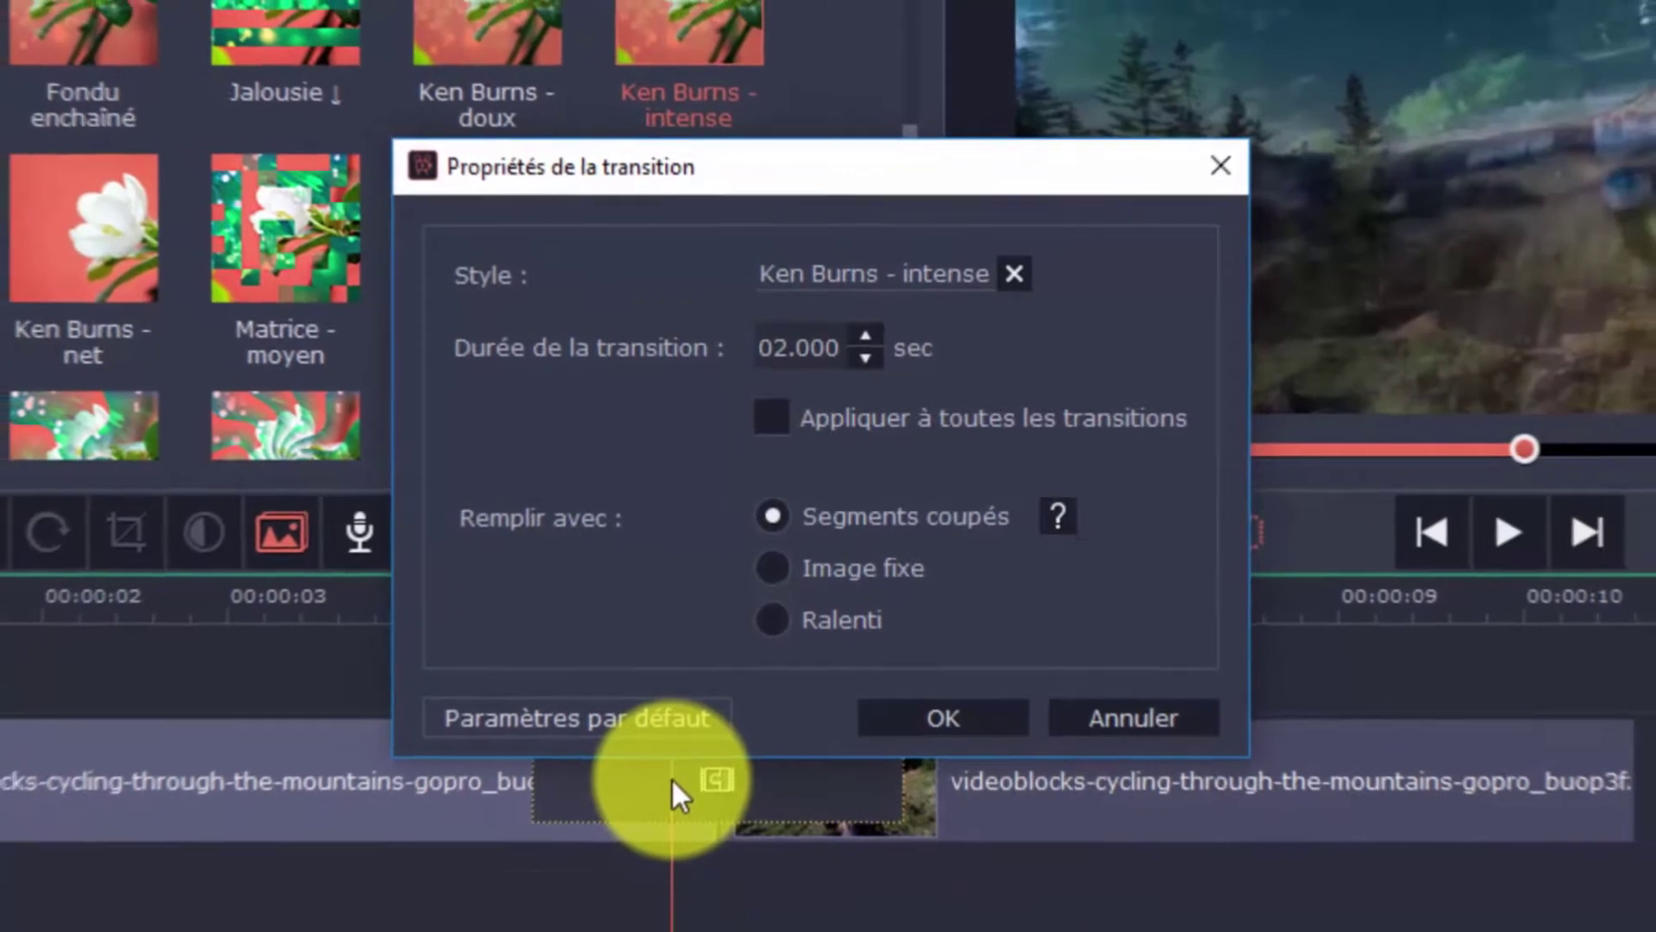
{"action": "key", "text": "Return"}
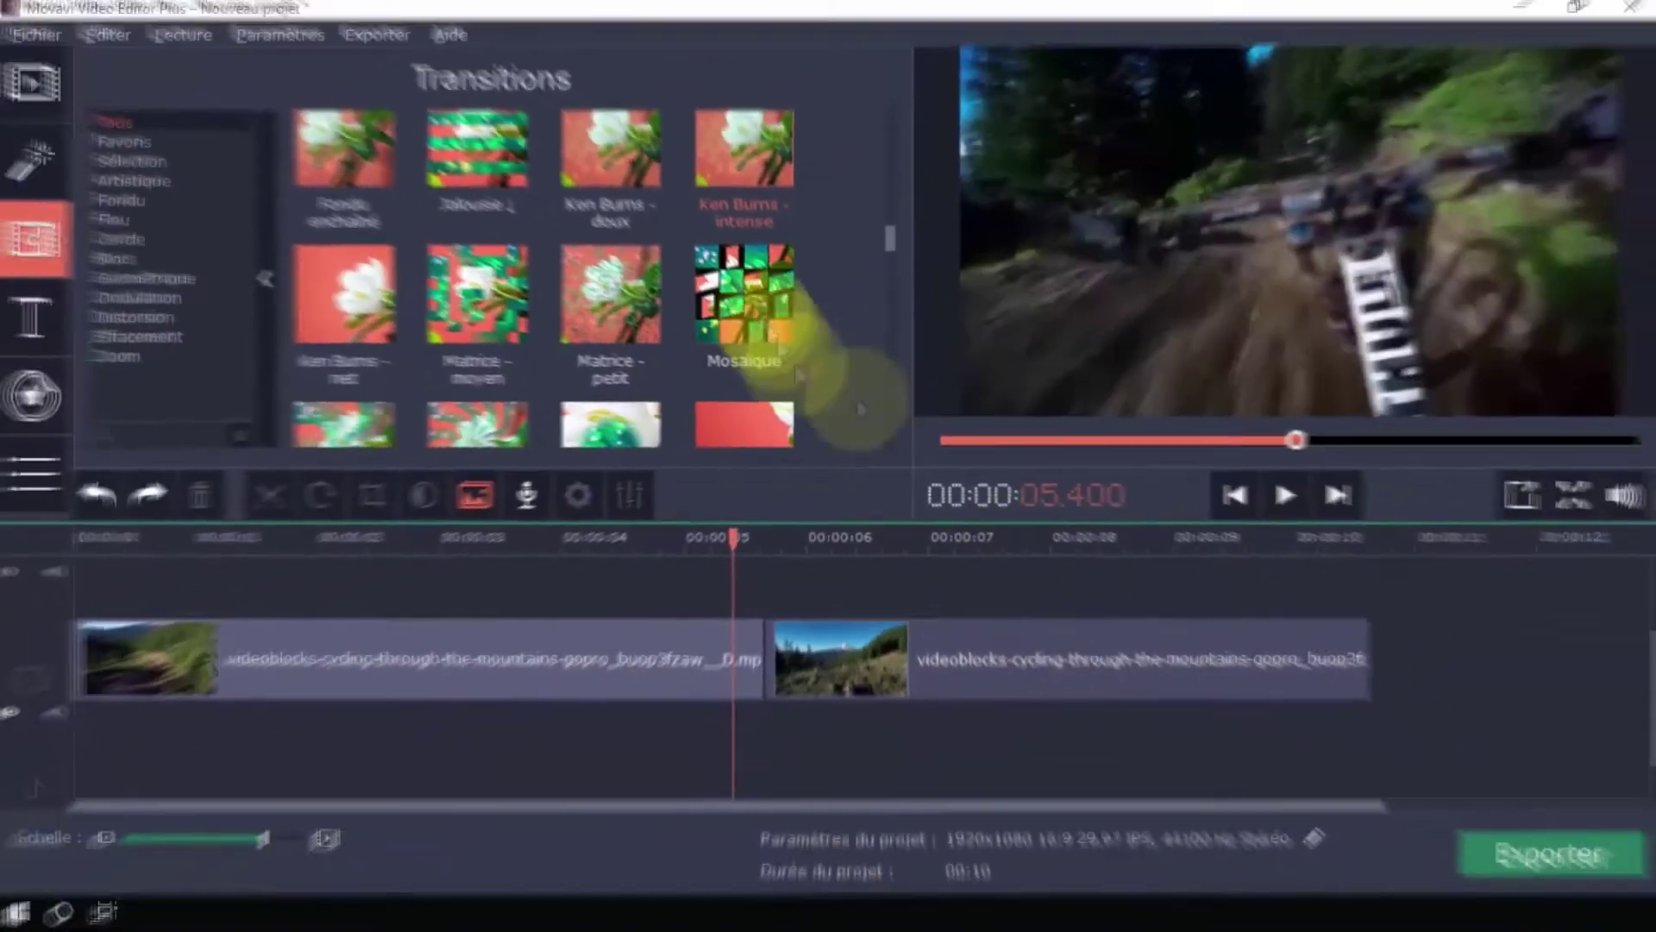
{"action": "scroll", "coordinate": [742, 349], "scroll_direction": "down", "scroll_amount": 1}
{"action": "left_click_drag", "start_coordinate": [740, 351], "coordinate": [763, 656]}
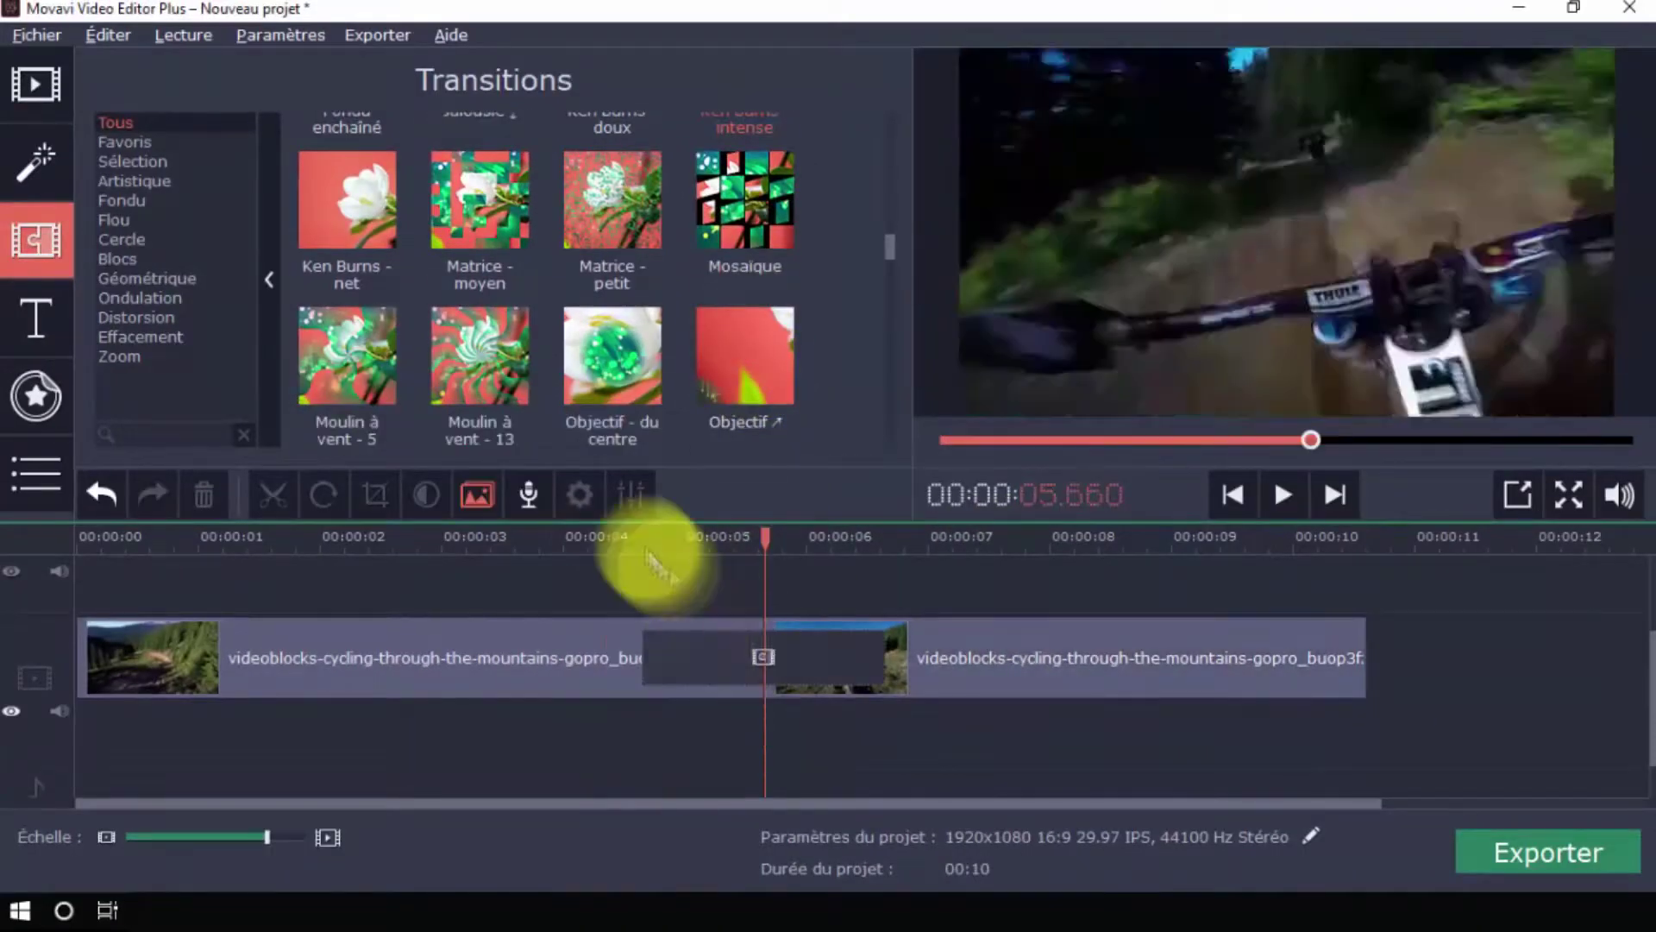
{"action": "left_click", "coordinate": [607, 537]}
{"action": "left_click", "coordinate": [1285, 494]}
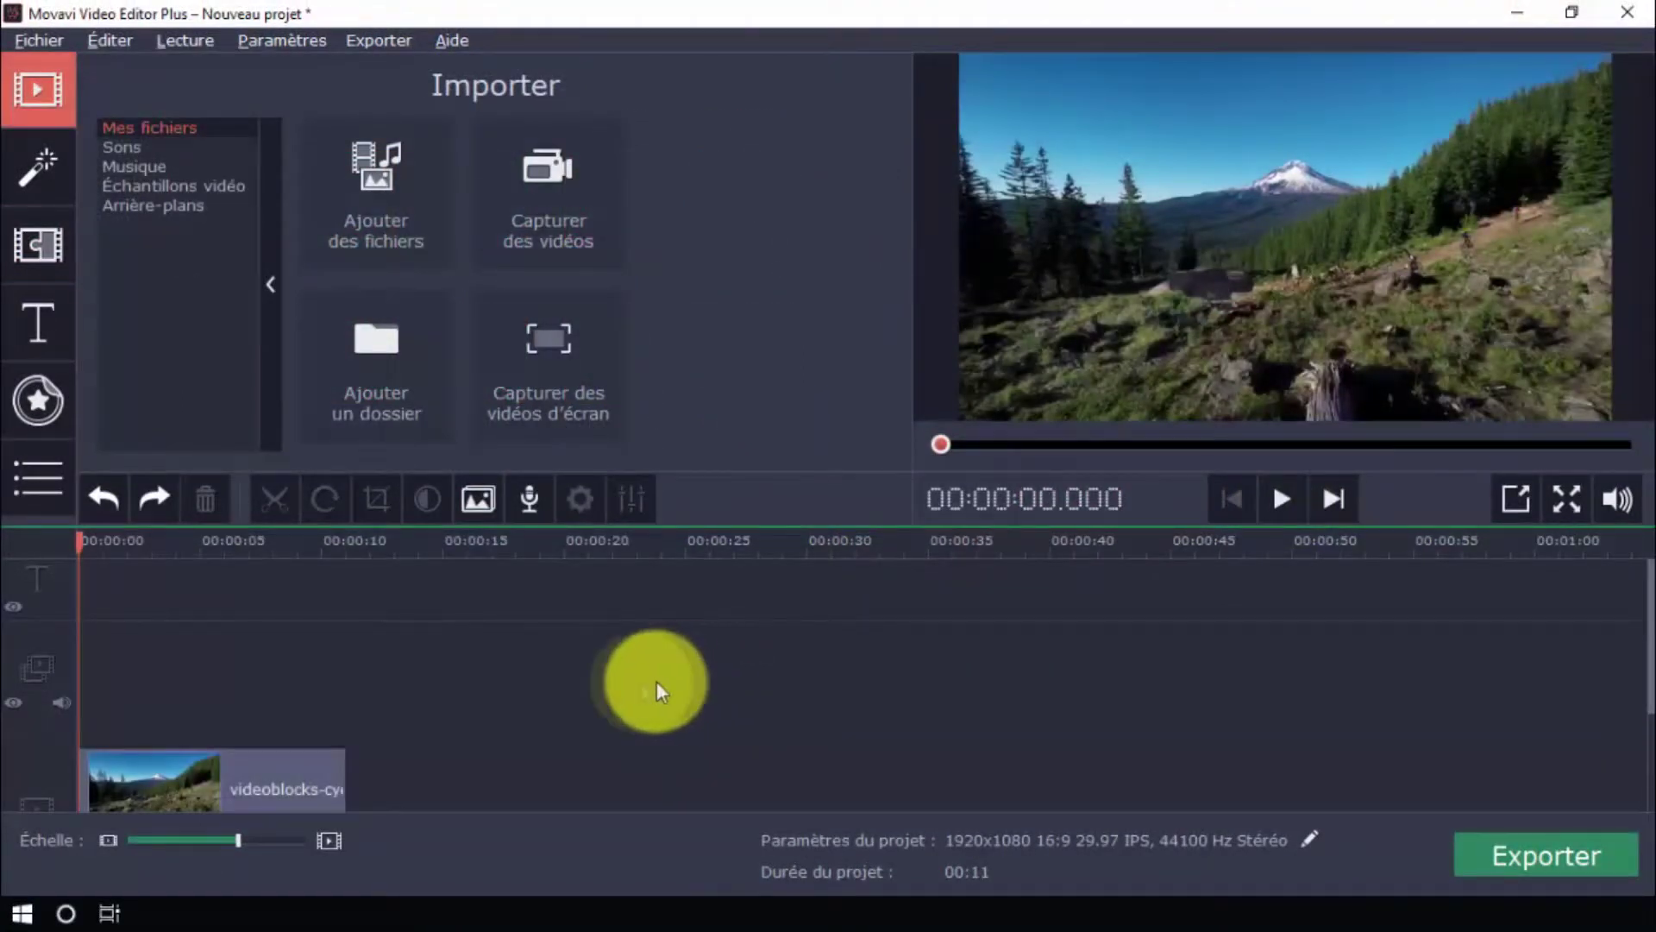
- Add a single-line title reading BIENVENUS DANS MA VIDÉO to the title track and play it back
{"action": "left_click", "coordinate": [39, 311]}
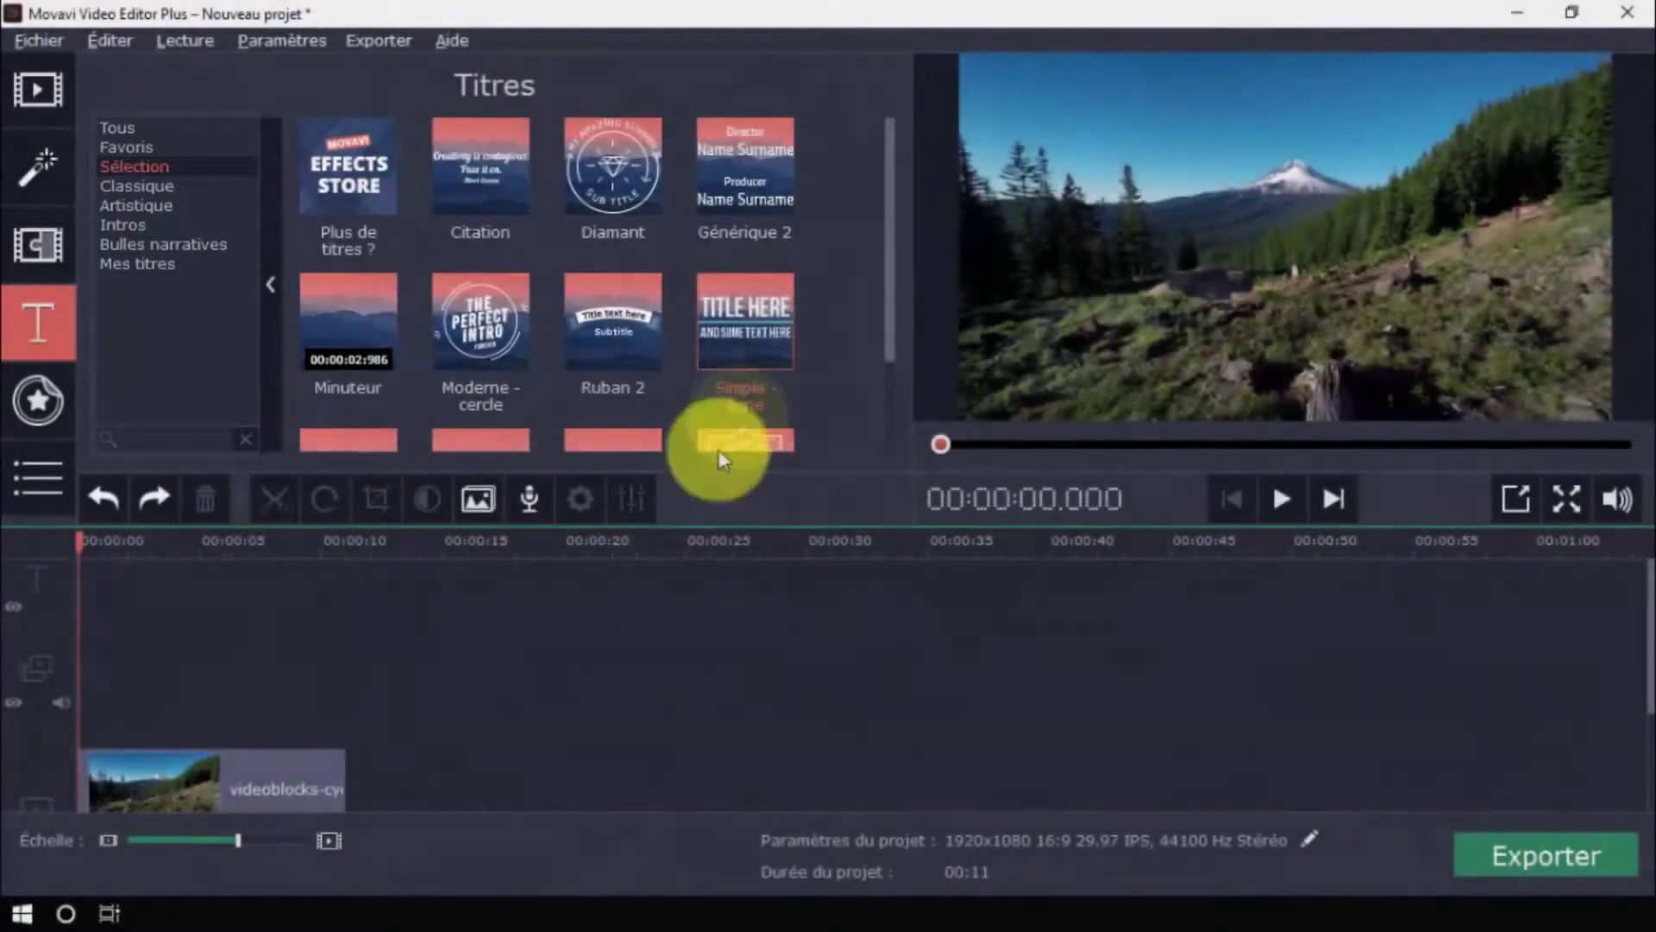
{"action": "left_click", "coordinate": [749, 338]}
{"action": "left_click_drag", "start_coordinate": [752, 323], "coordinate": [66, 588]}
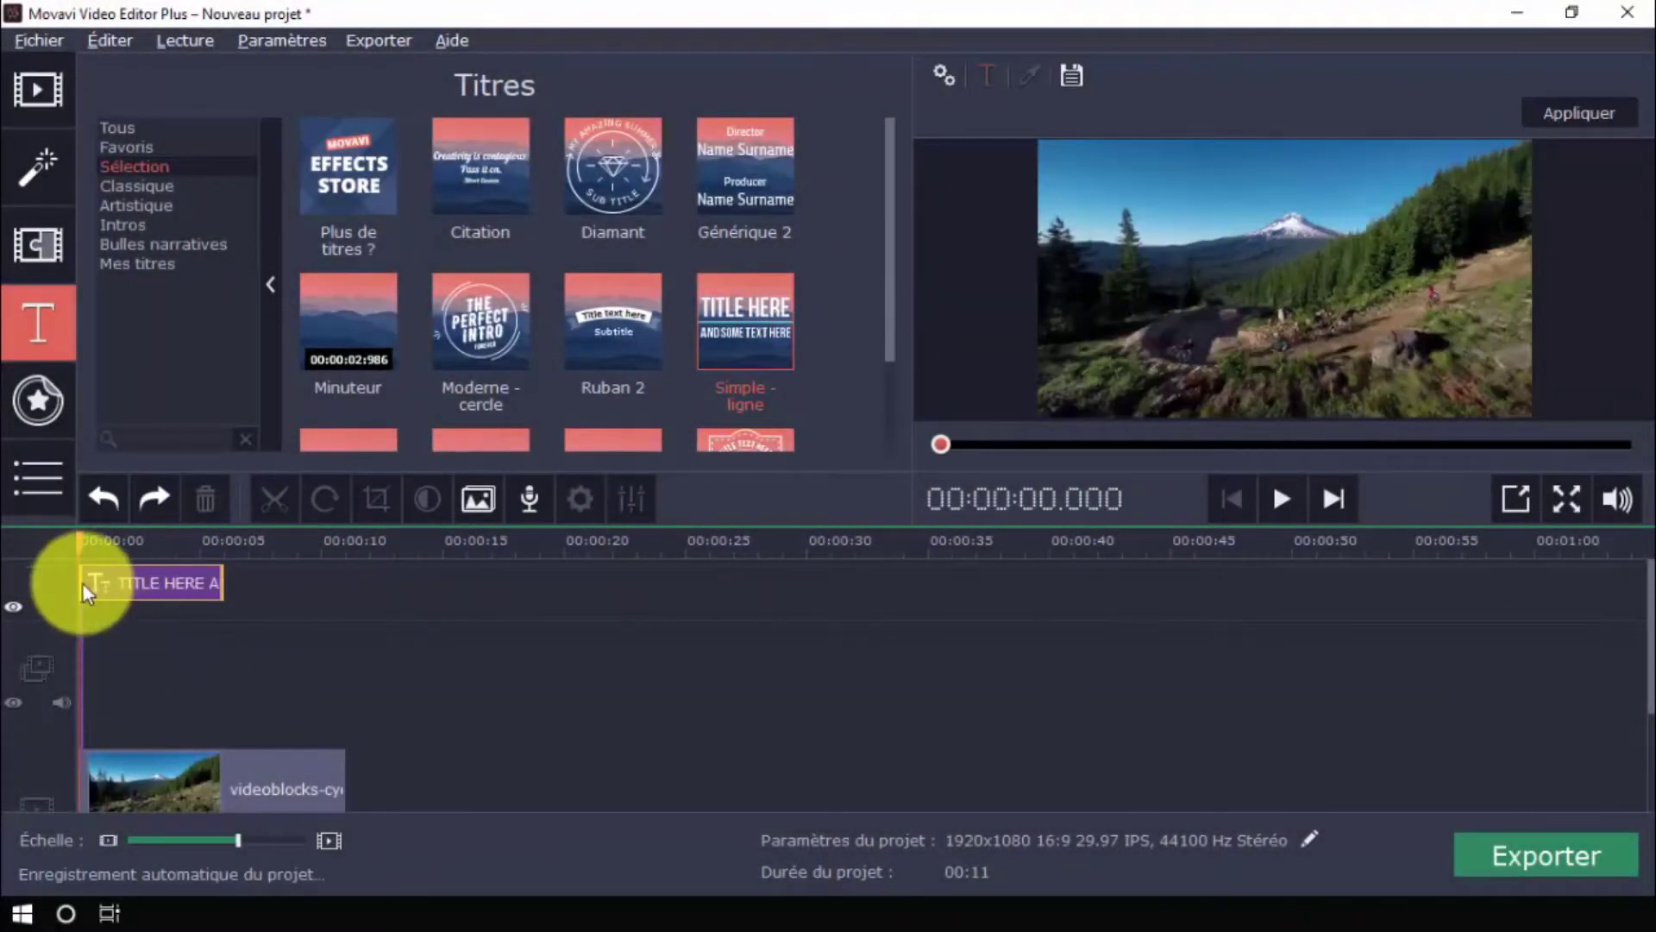
{"action": "double_click", "coordinate": [81, 582]}
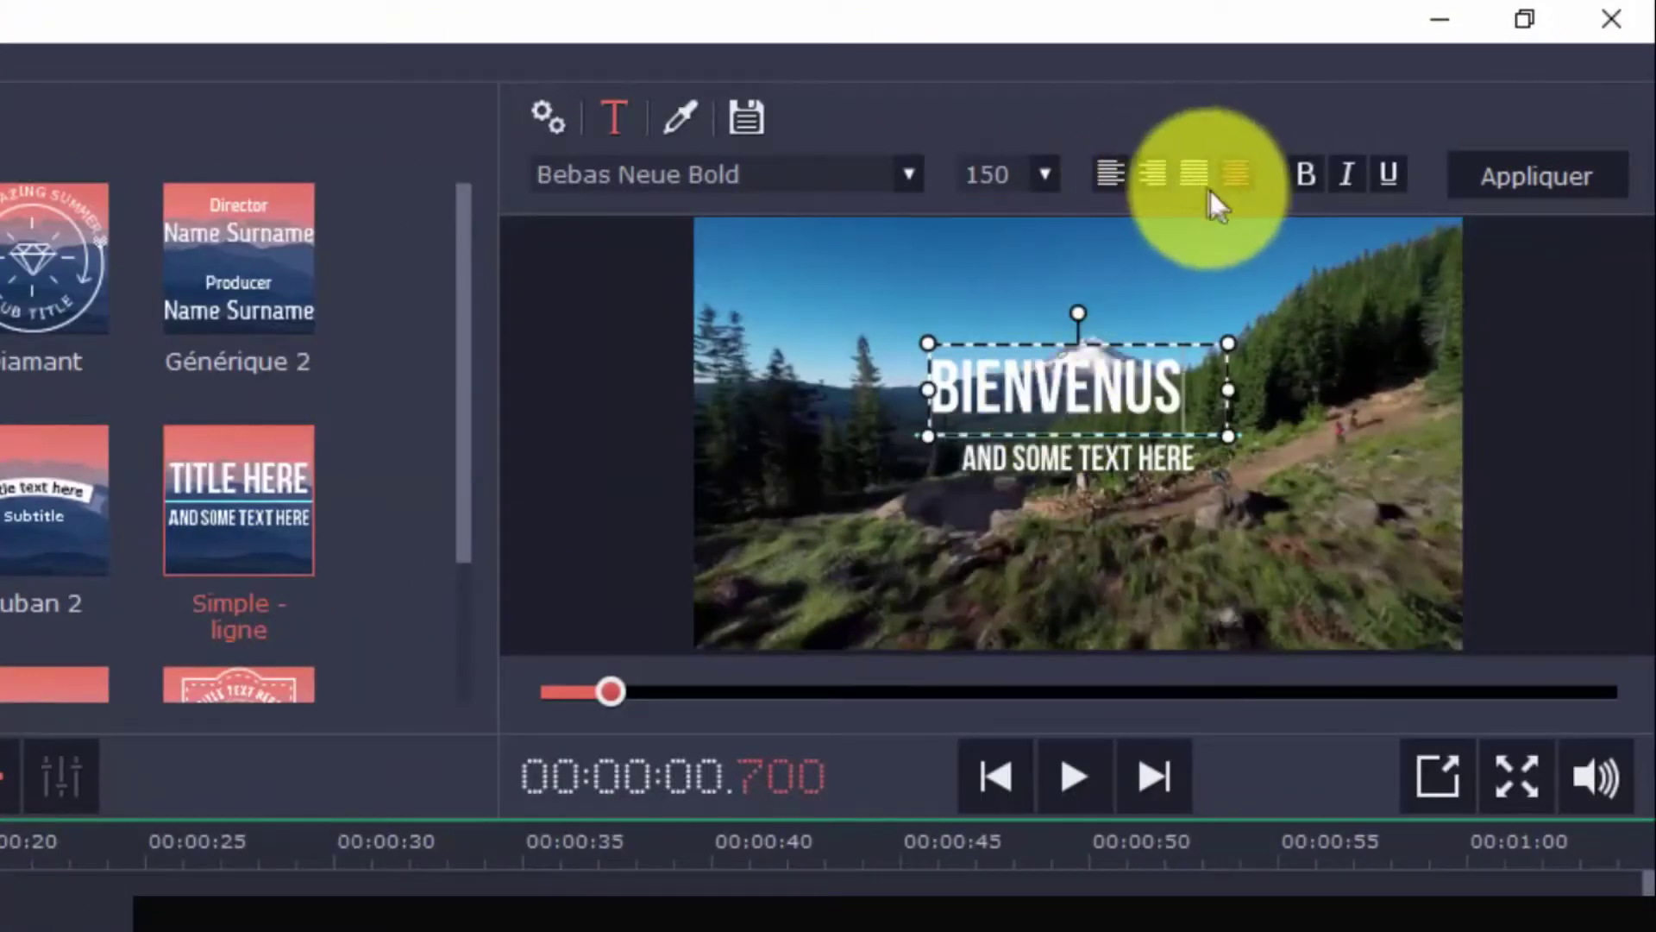
{"action": "left_click", "coordinate": [1109, 469]}
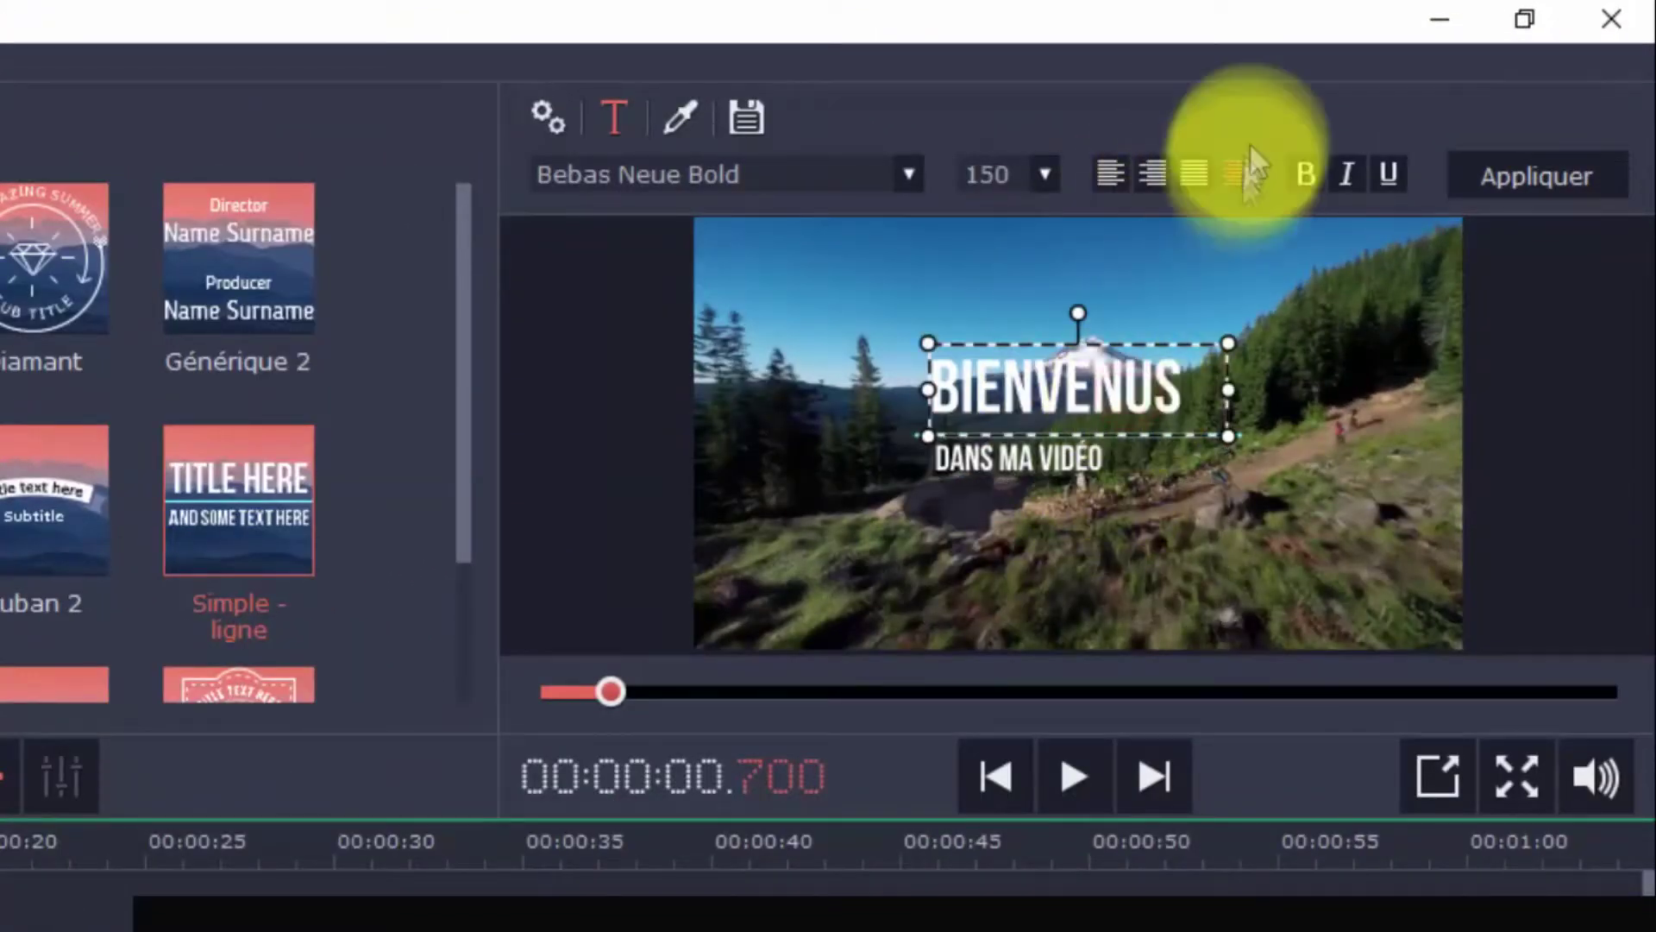
{"action": "left_click", "coordinate": [371, 901]}
{"action": "left_click", "coordinate": [1044, 775]}
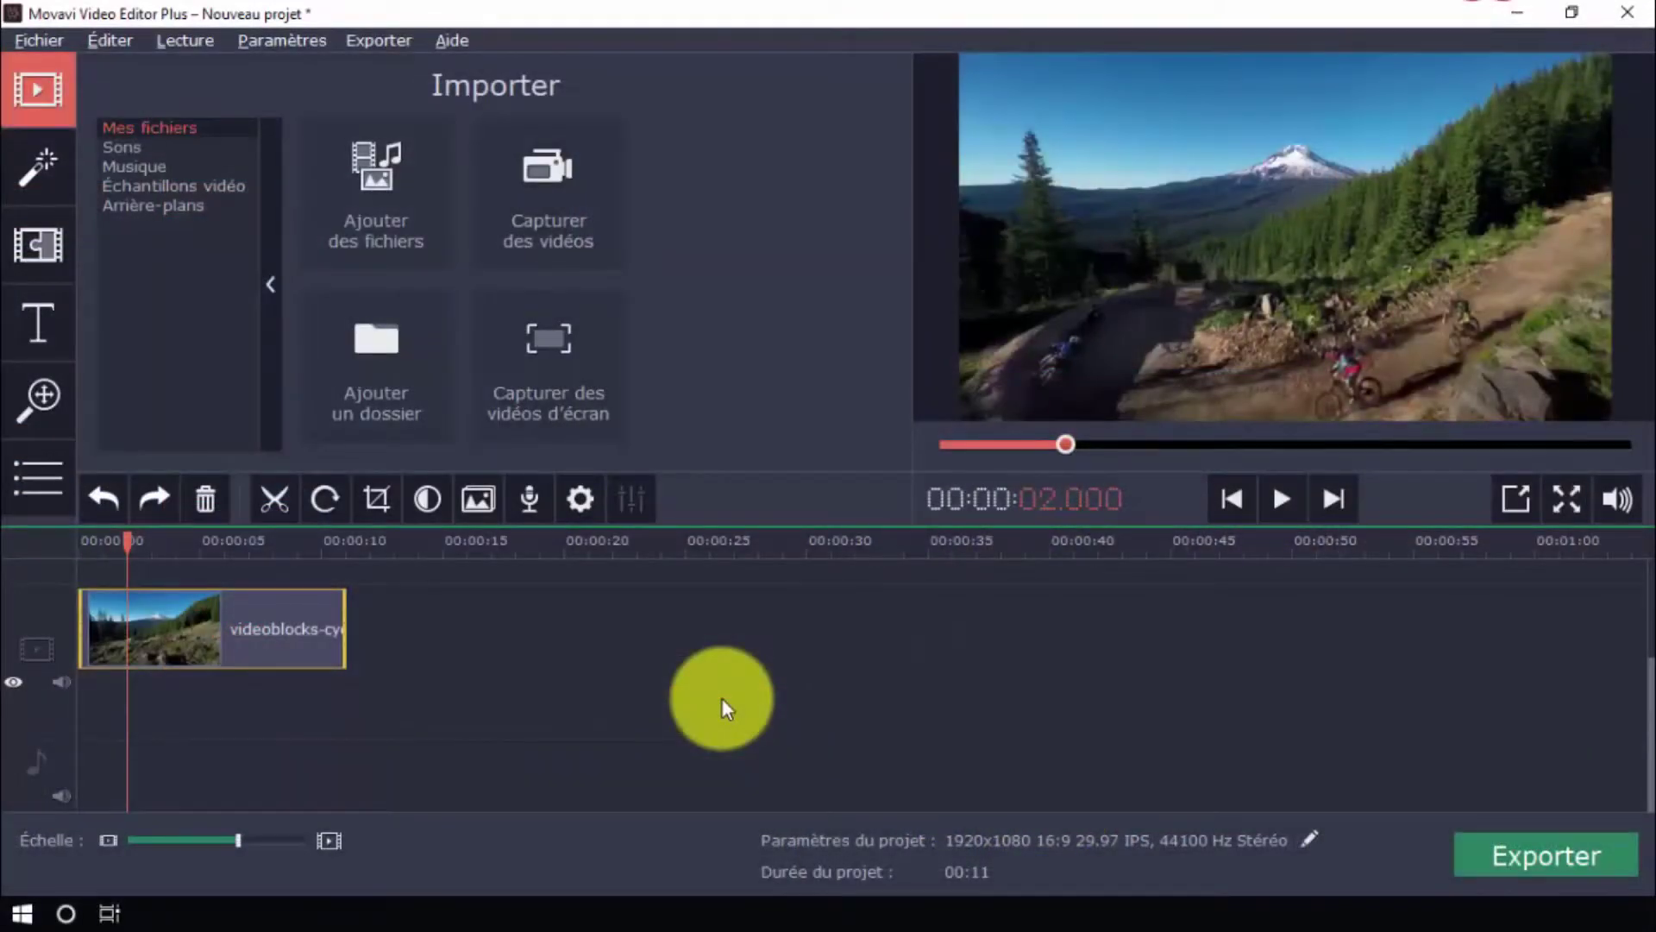
- Add a Panoramique effect, shrink its start-keyframe frame to a tighter area, and preview it
{"action": "left_click", "coordinate": [52, 397]}
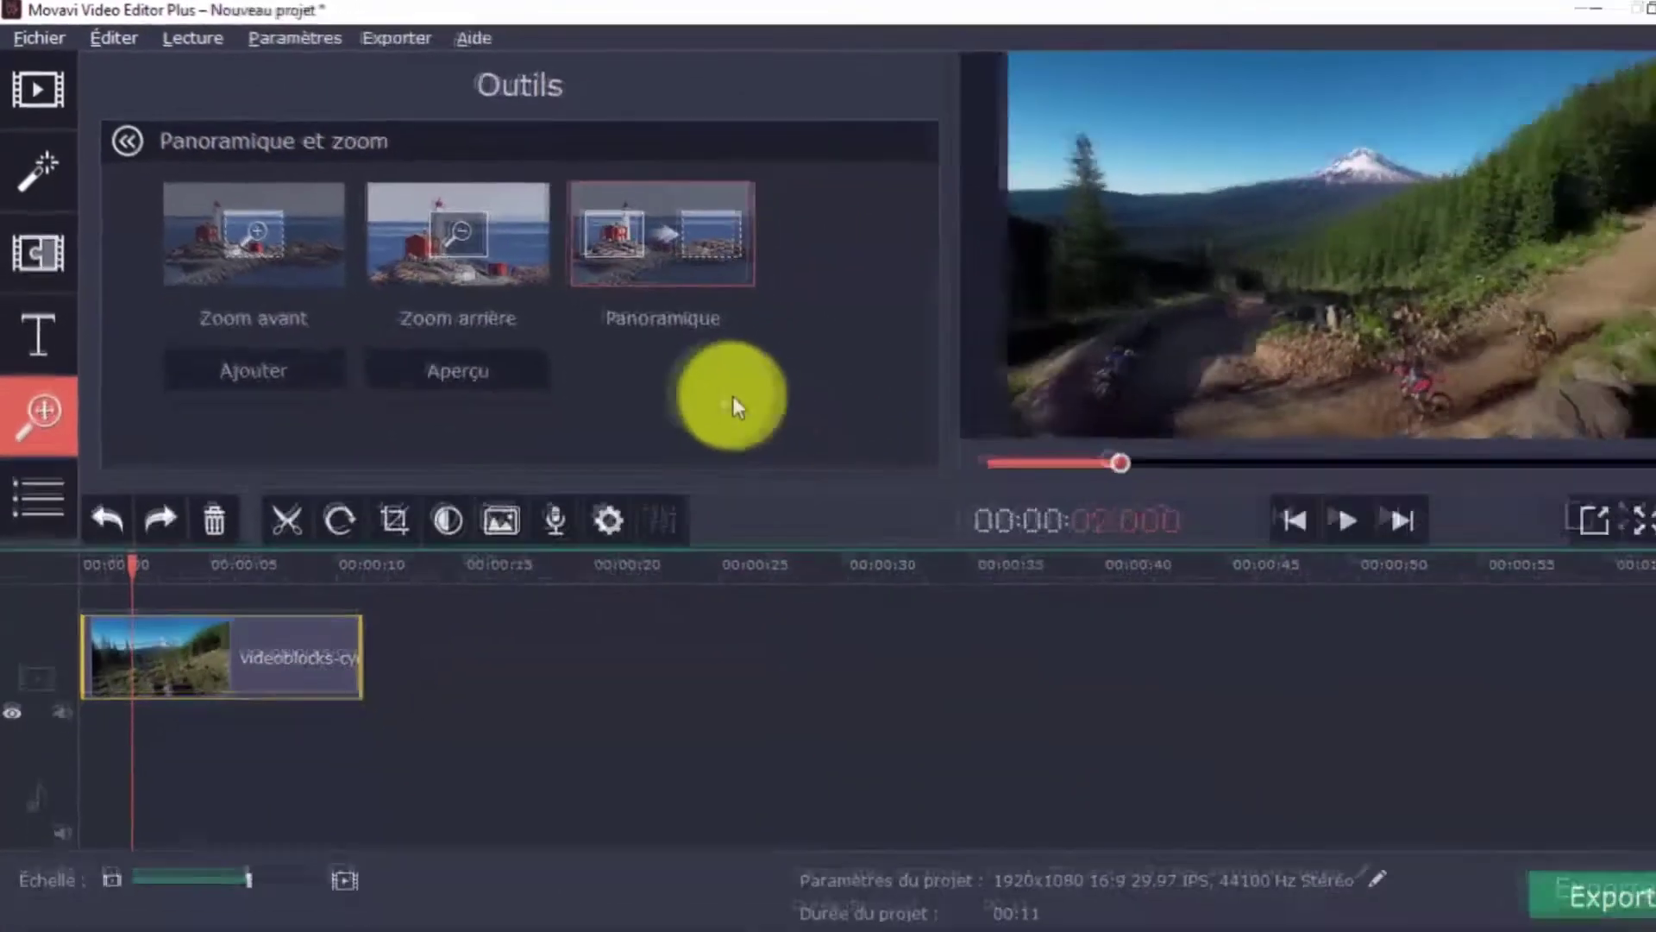
{"action": "left_click", "coordinate": [281, 369]}
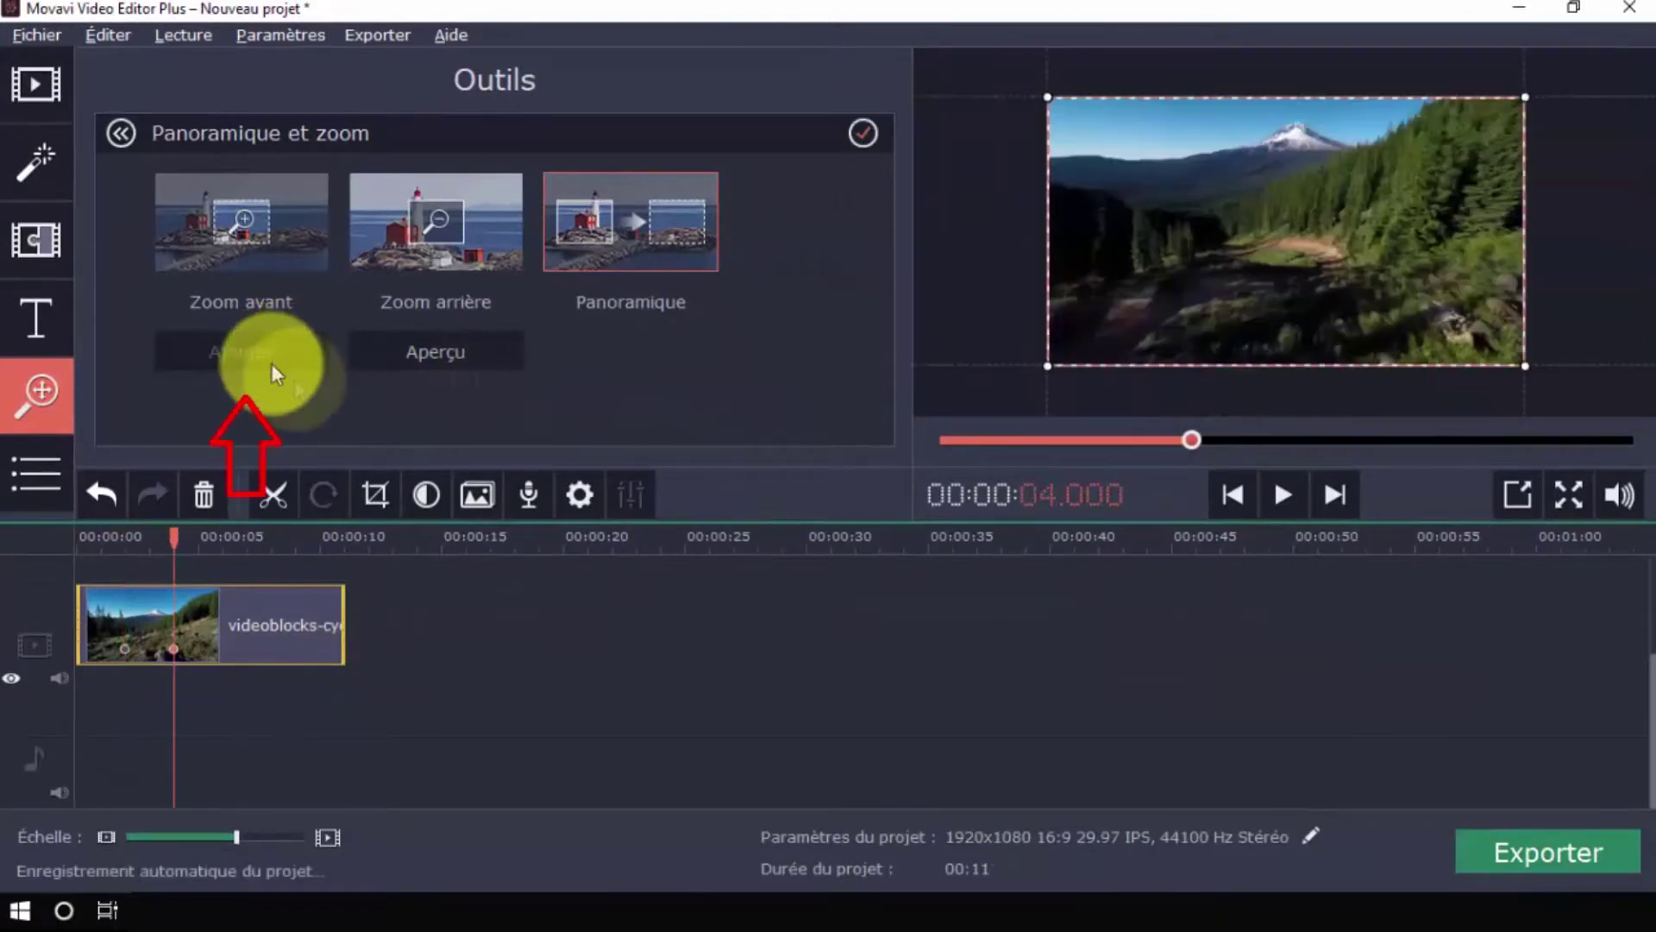
{"action": "left_click", "coordinate": [1349, 229]}
{"action": "left_click", "coordinate": [125, 648]}
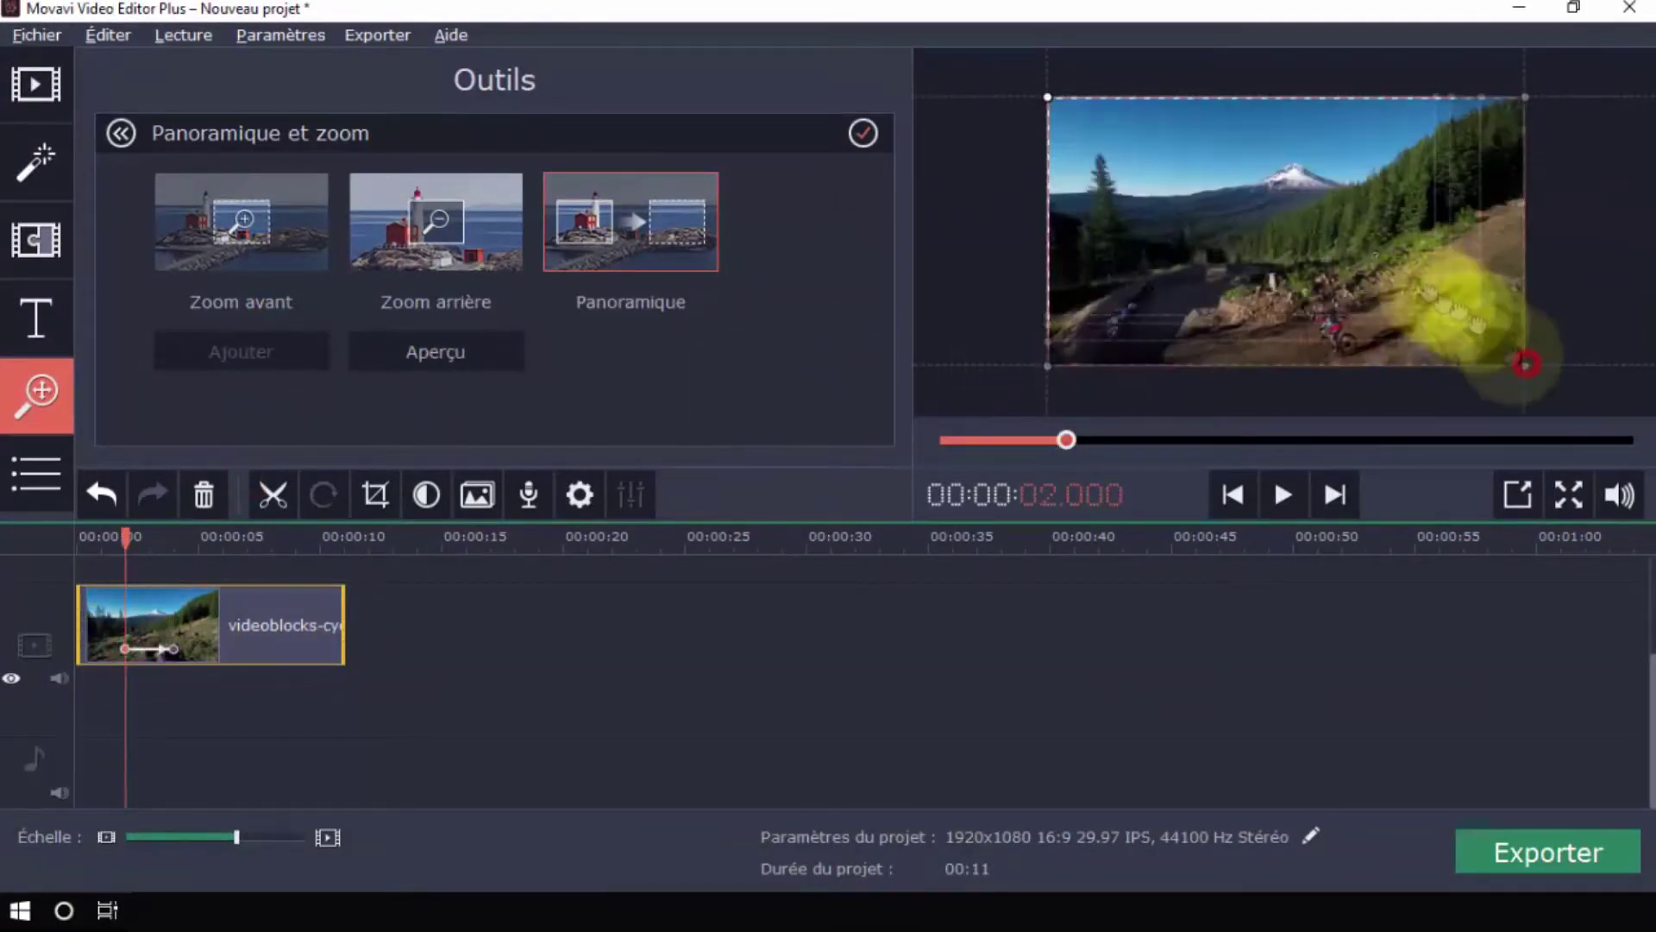
{"action": "left_click_drag", "start_coordinate": [1526, 363], "coordinate": [1390, 359]}
{"action": "left_click", "coordinate": [1283, 494]}
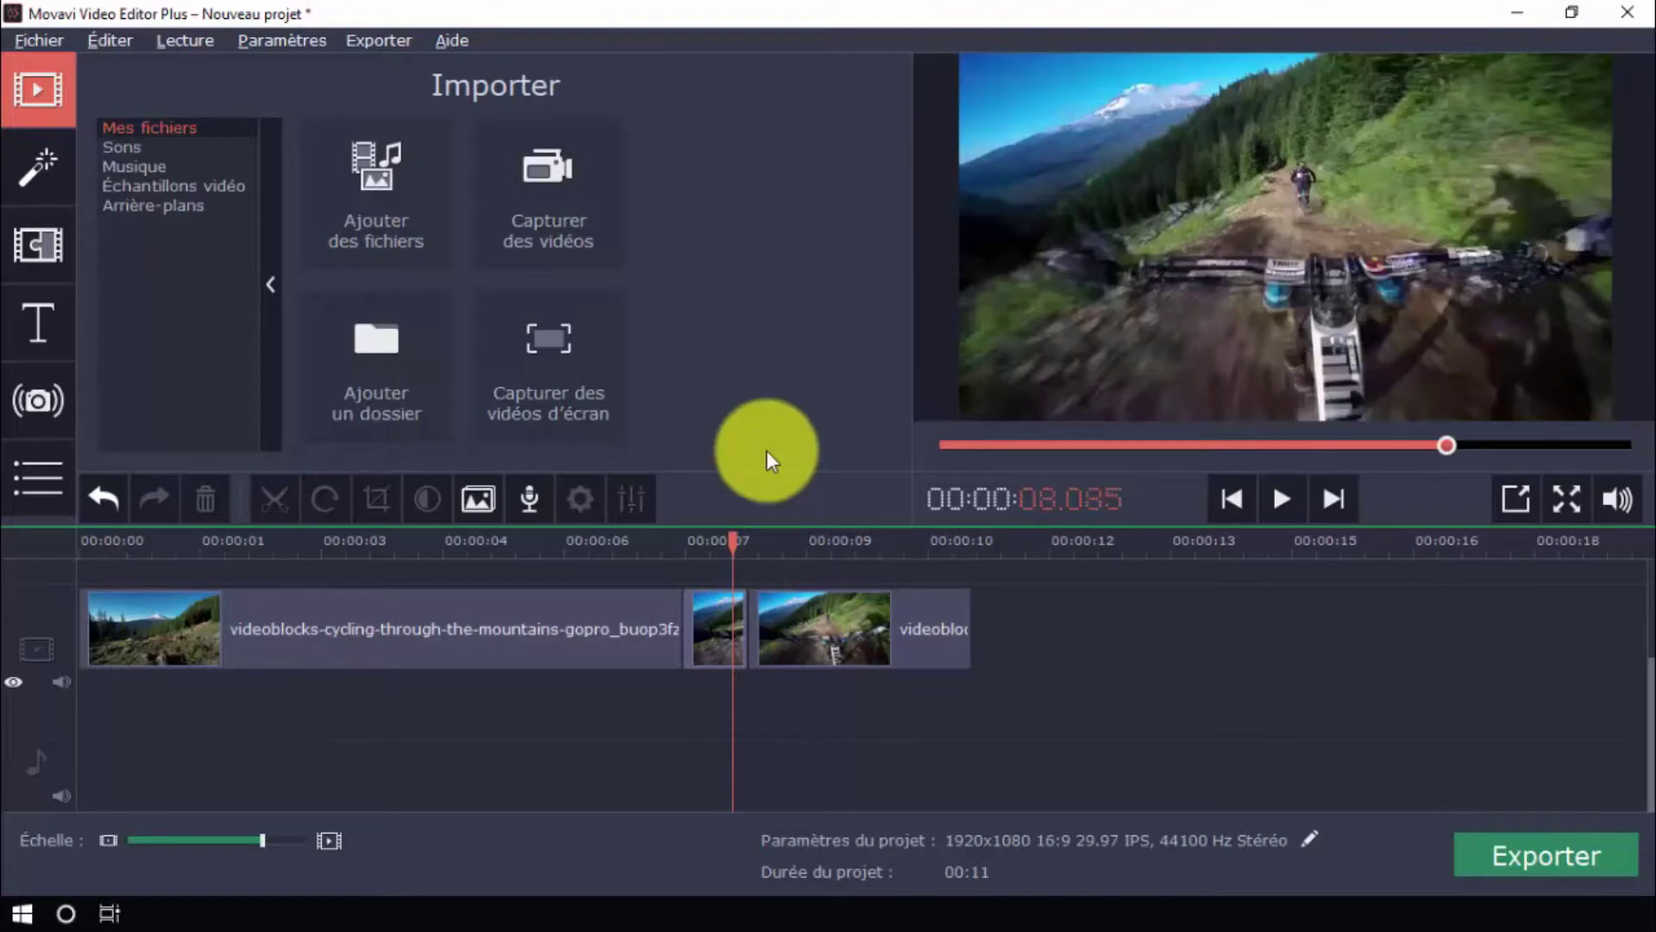
- Stabilise the short middle clip with precision 15 and shake 5, replay the preview, and close the dialog
{"action": "left_click", "coordinate": [29, 406]}
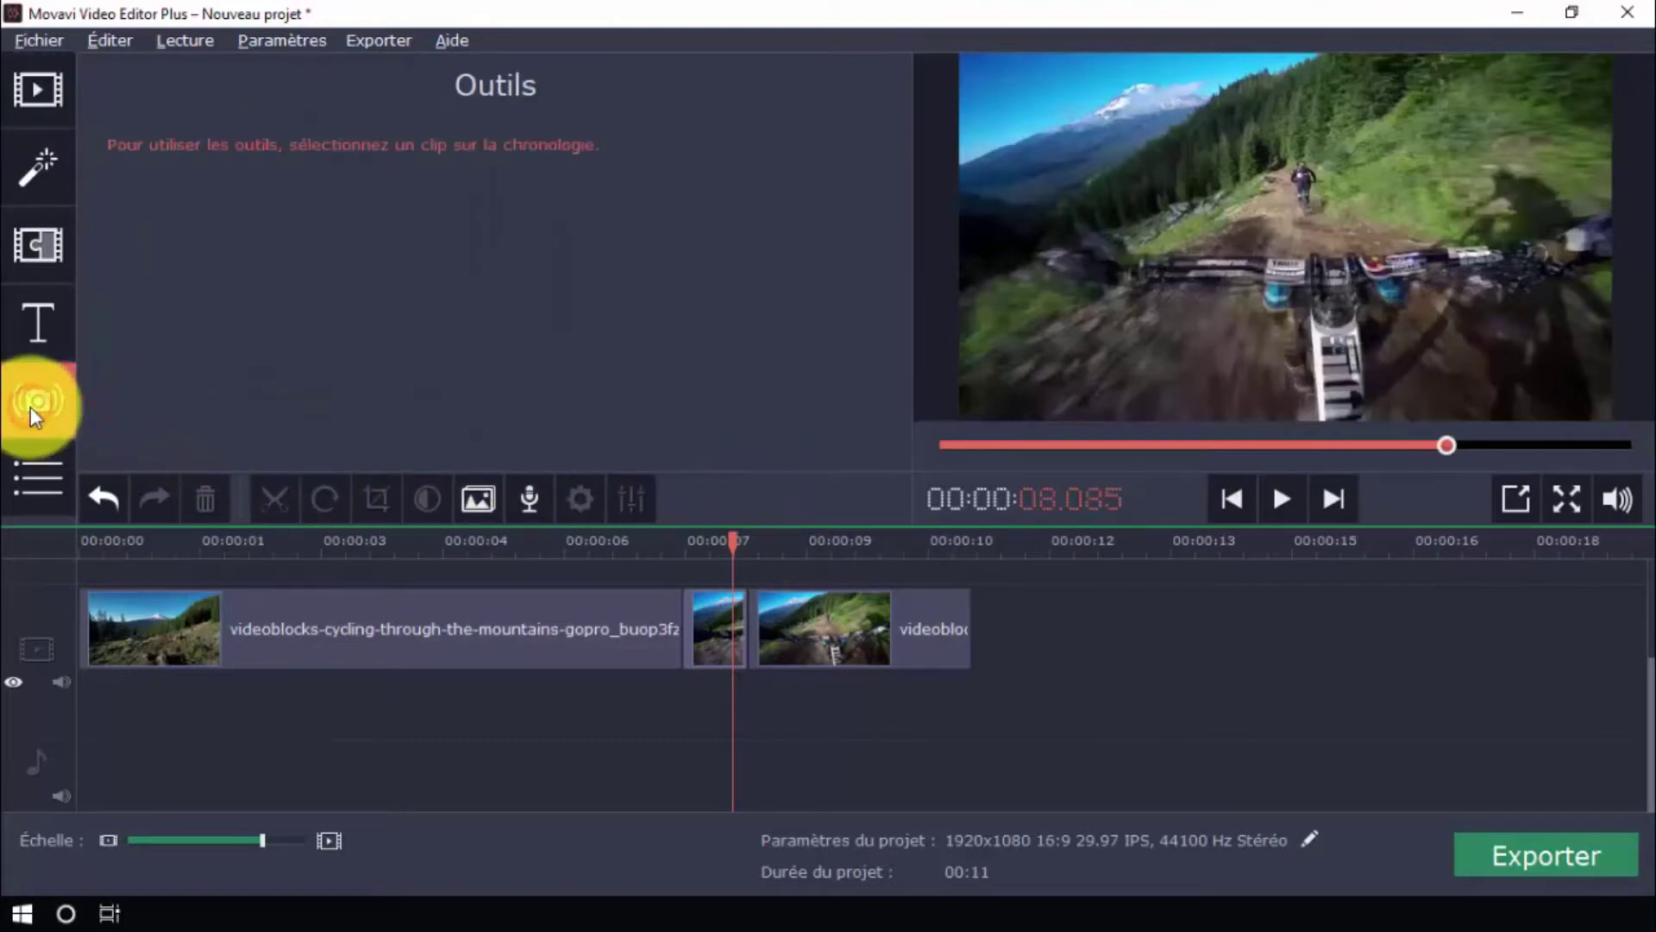
{"action": "left_click", "coordinate": [697, 617]}
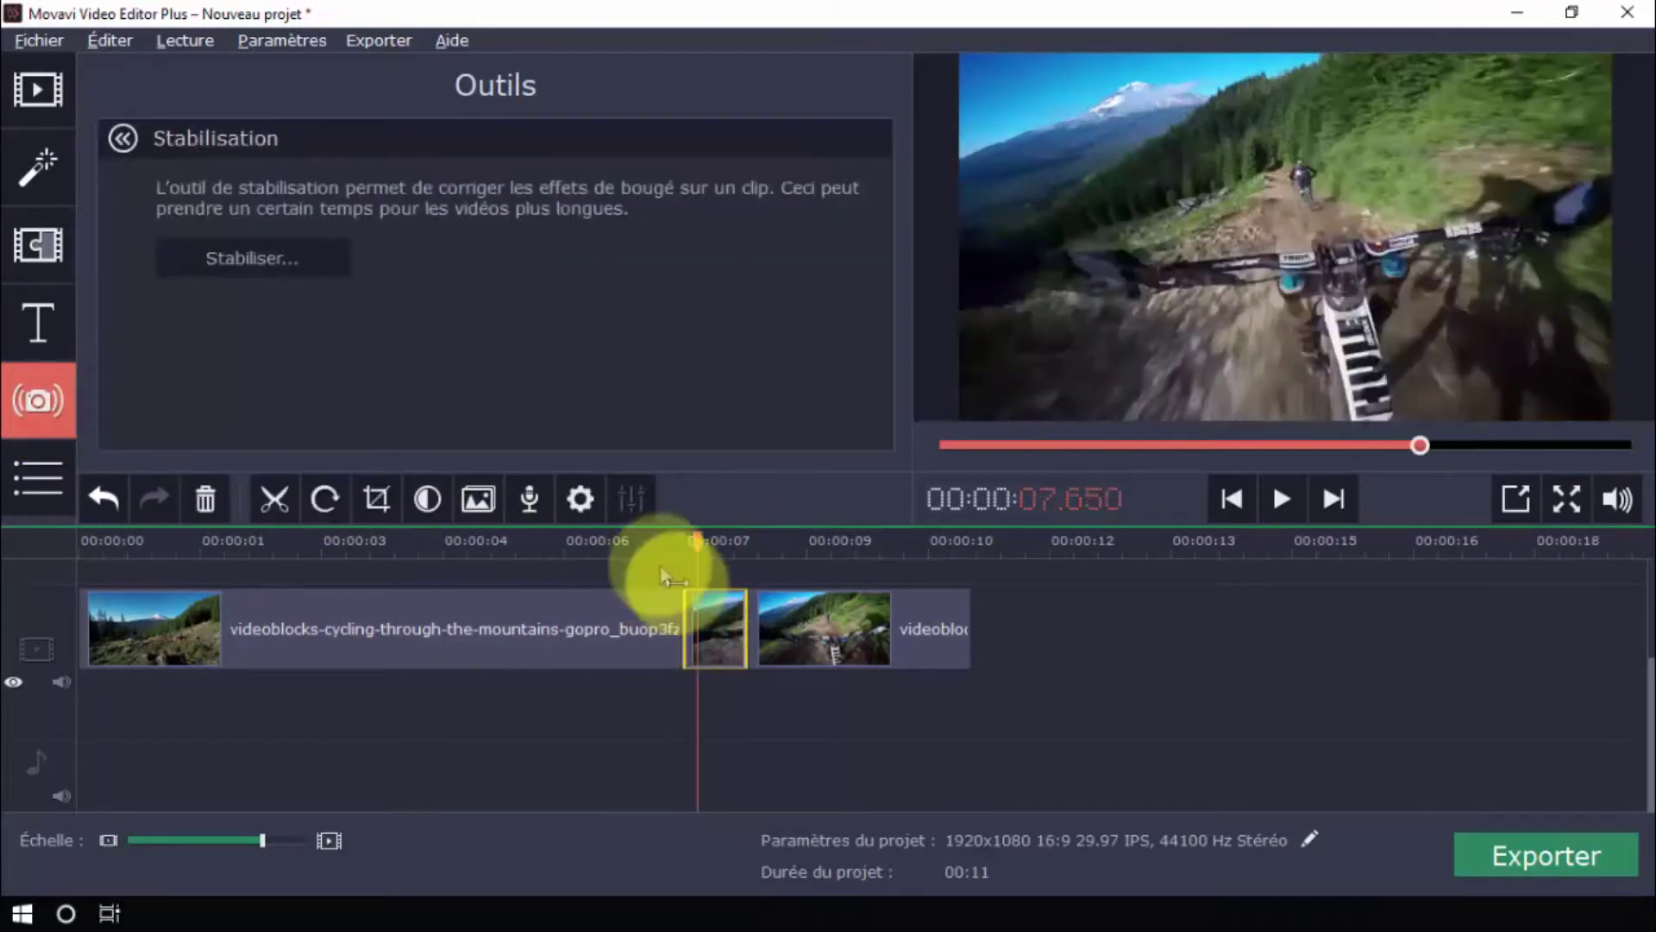
{"action": "left_click", "coordinate": [297, 257]}
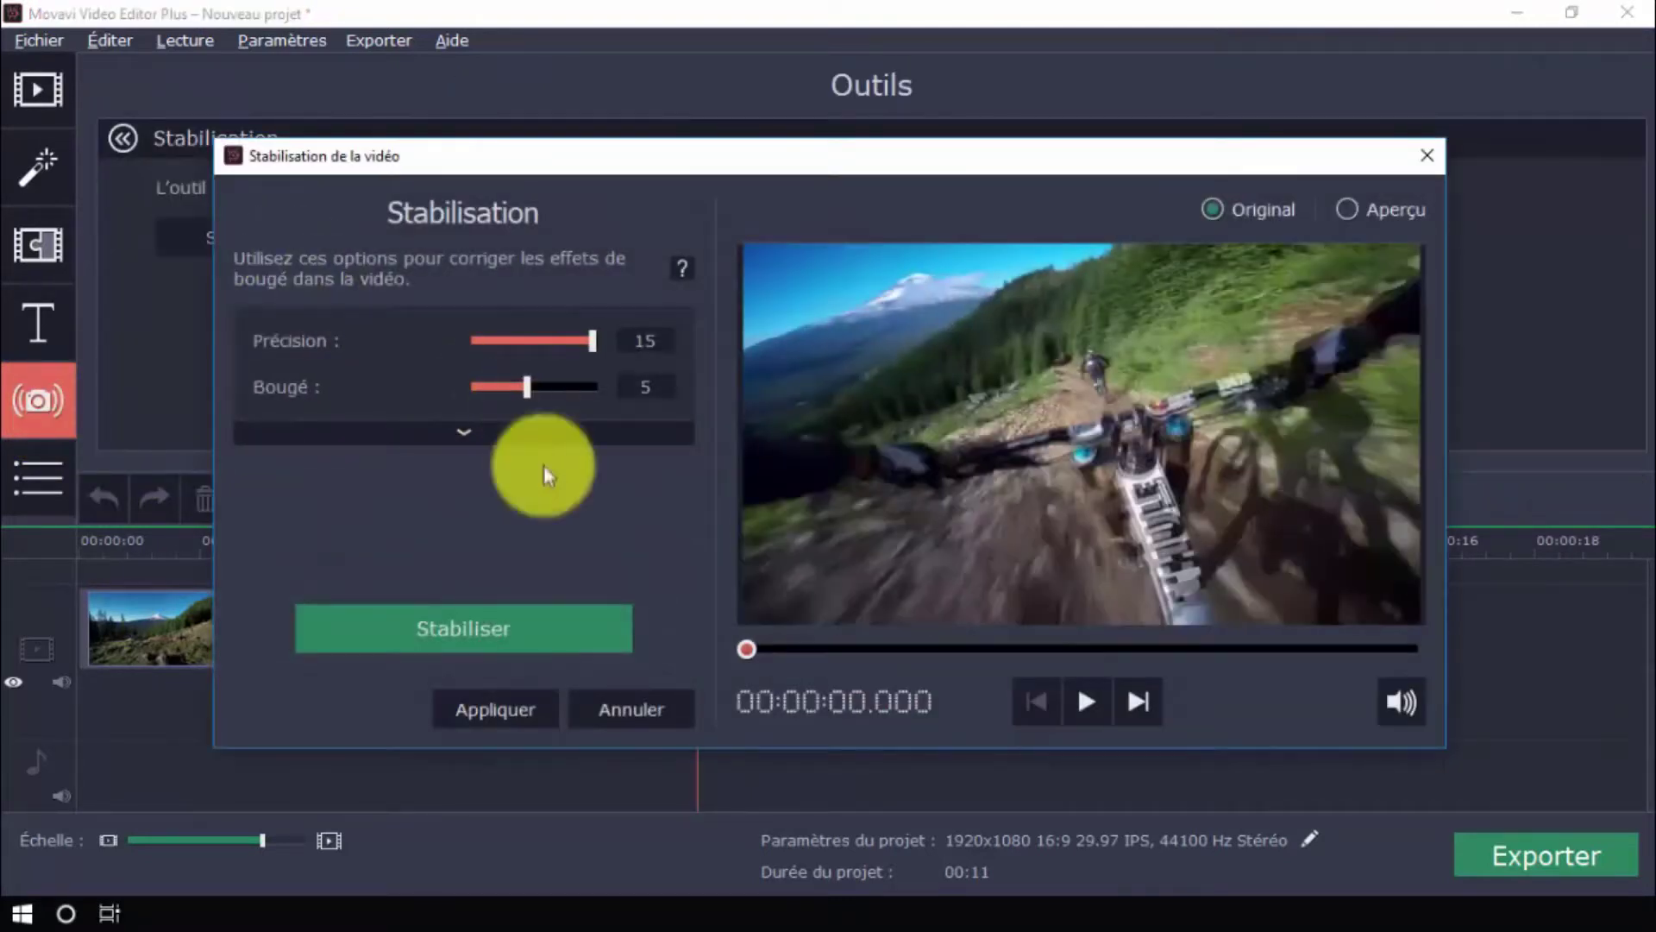
{"action": "left_click", "coordinate": [531, 624]}
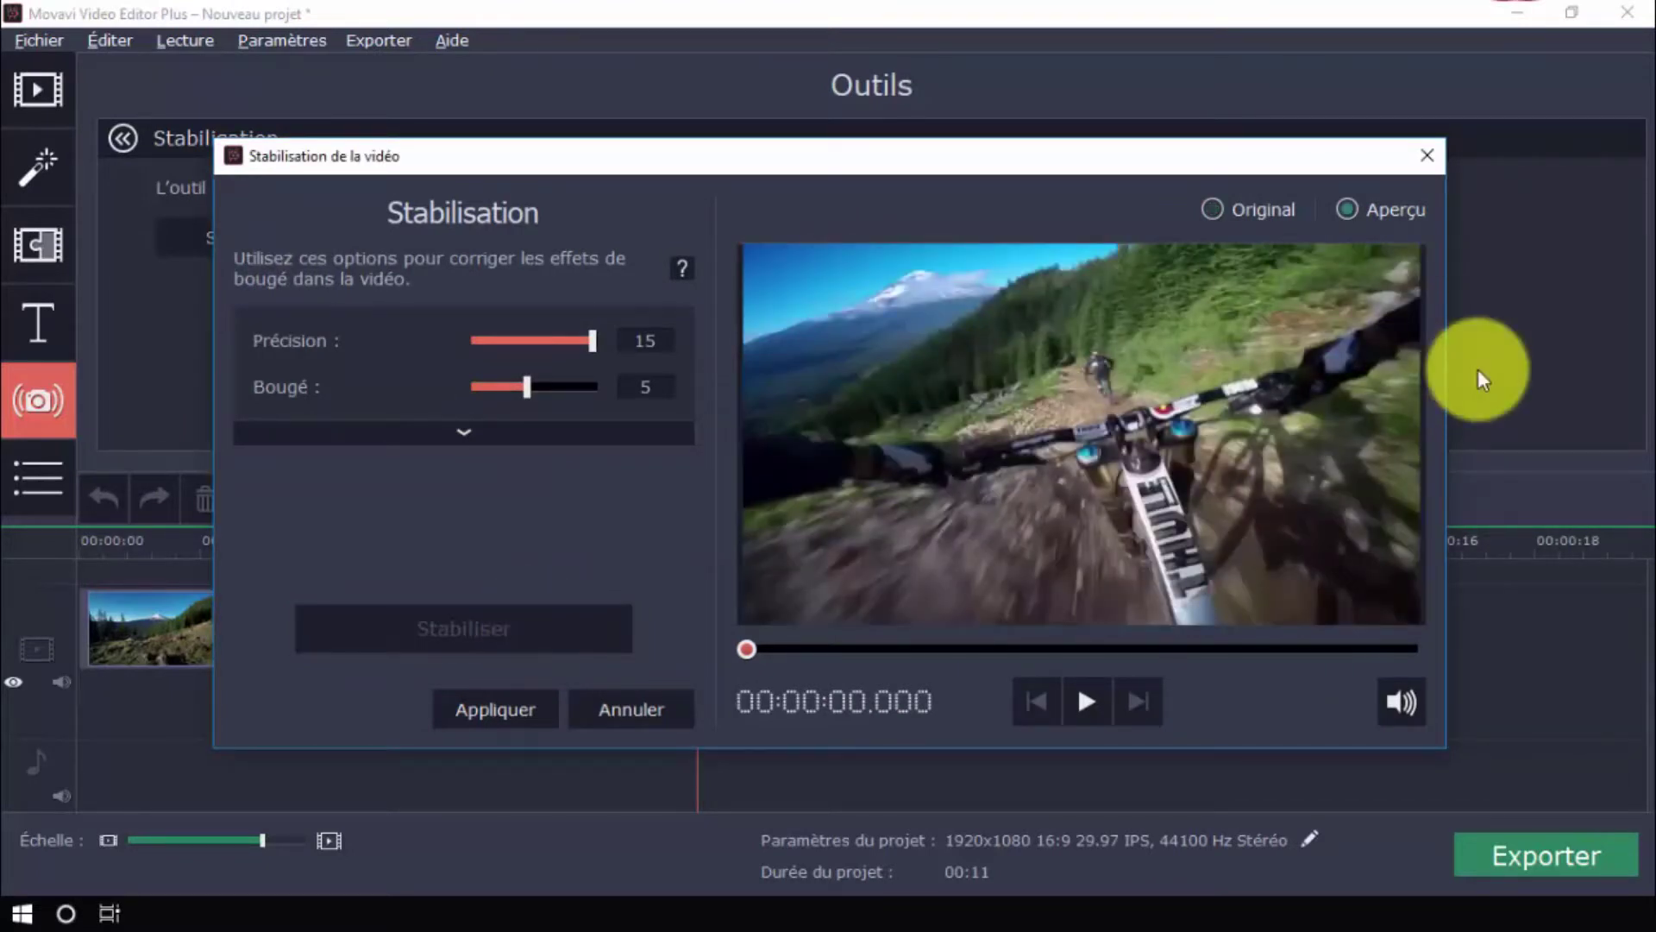
{"action": "left_click", "coordinate": [1084, 701]}
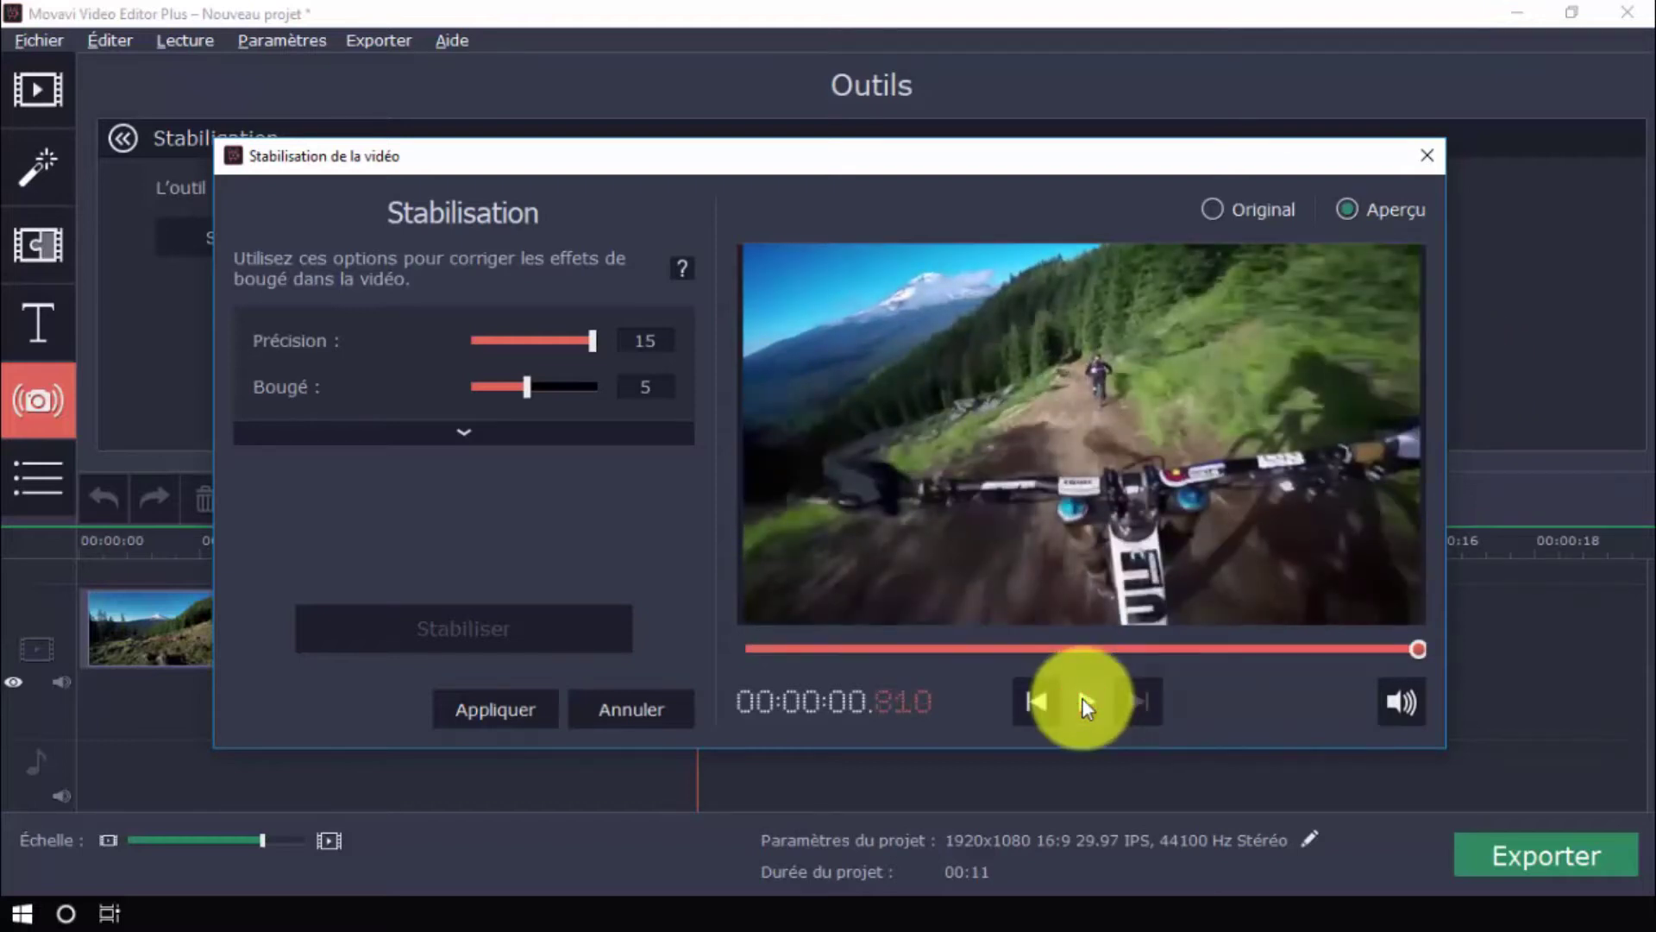
{"action": "left_click", "coordinate": [1082, 699]}
{"action": "left_click", "coordinate": [1428, 159]}
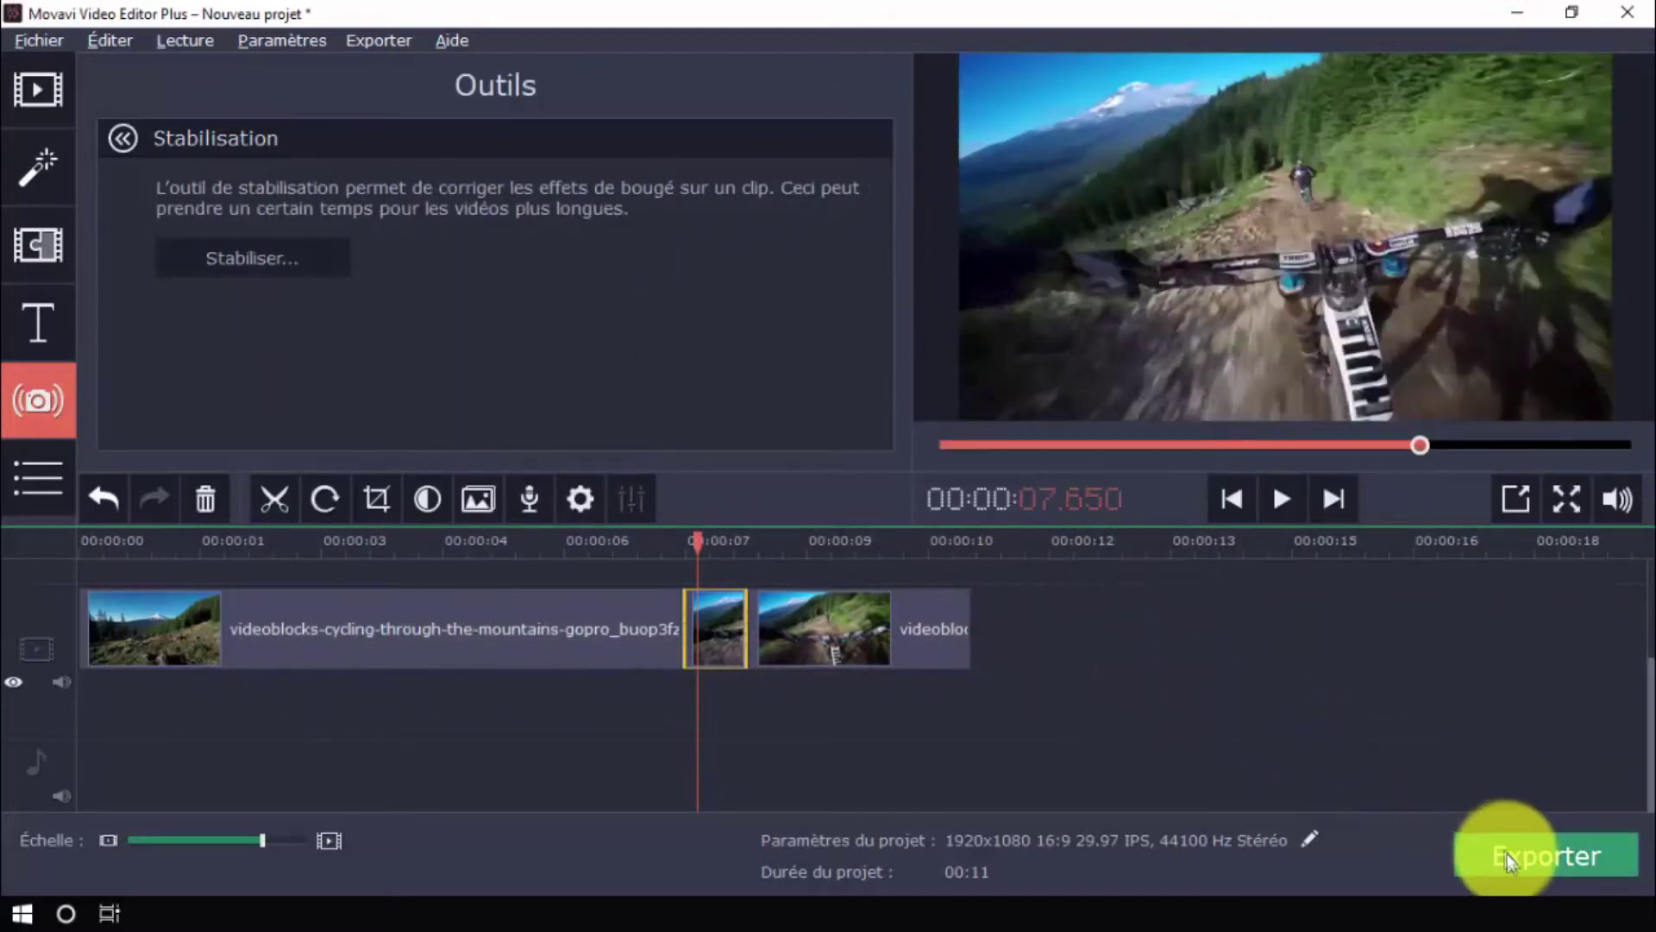
- In the export dialog, browse the TV, Devices and YouTube presets, then return to video file formats
{"action": "left_click", "coordinate": [1510, 856]}
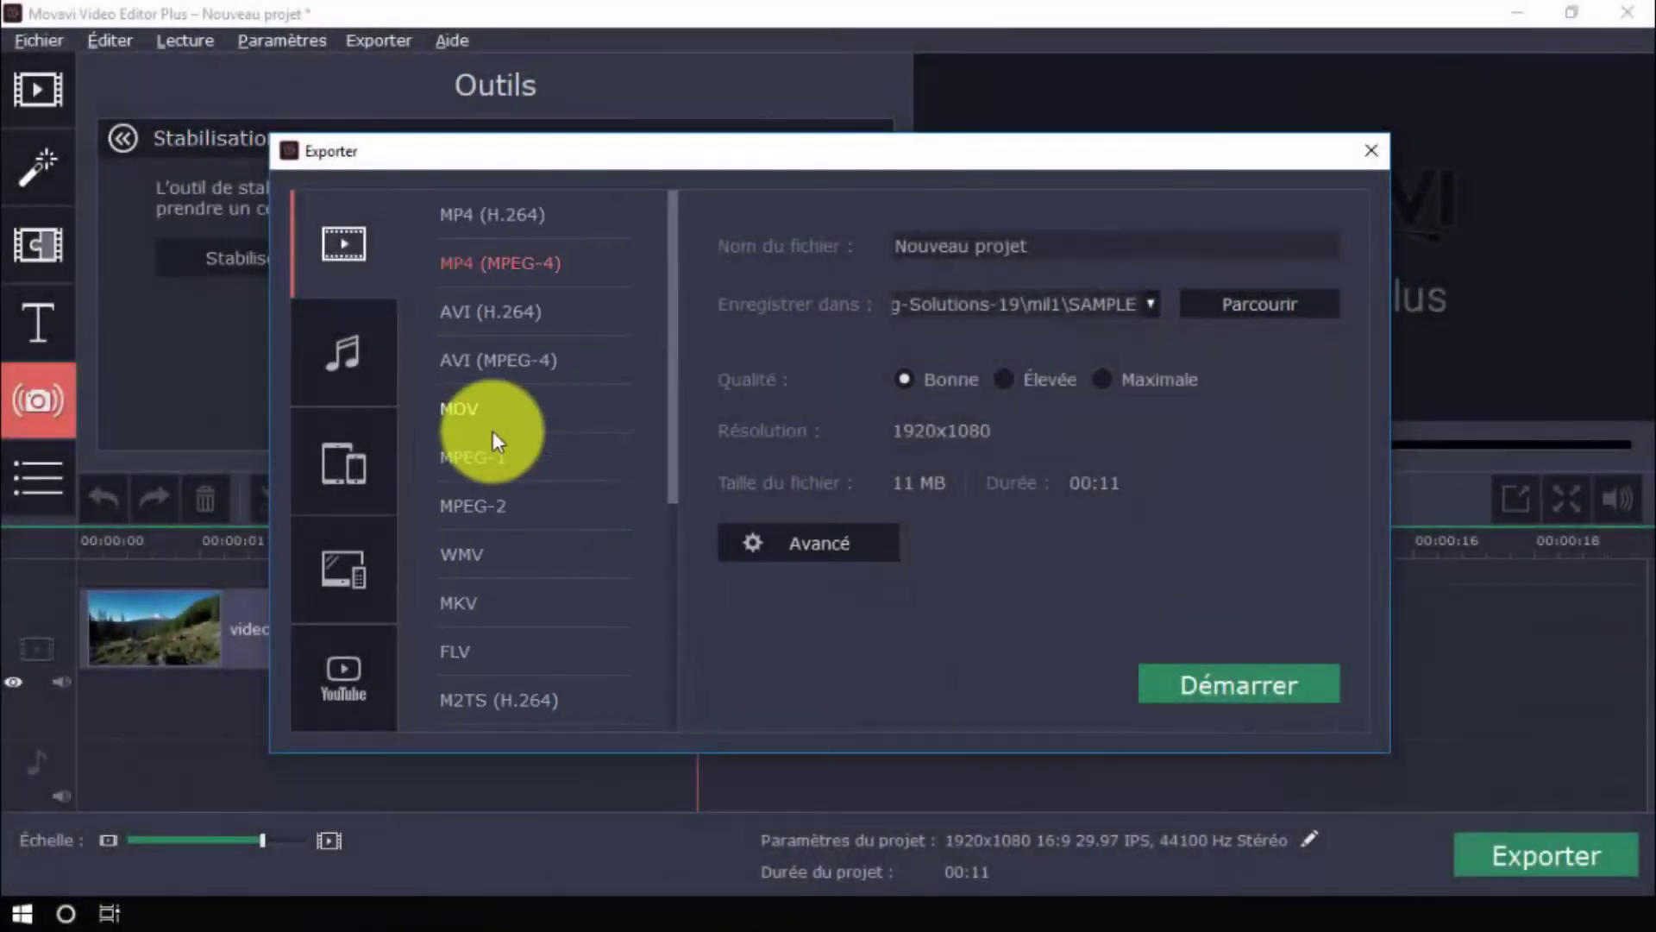
{"action": "left_click", "coordinate": [369, 585]}
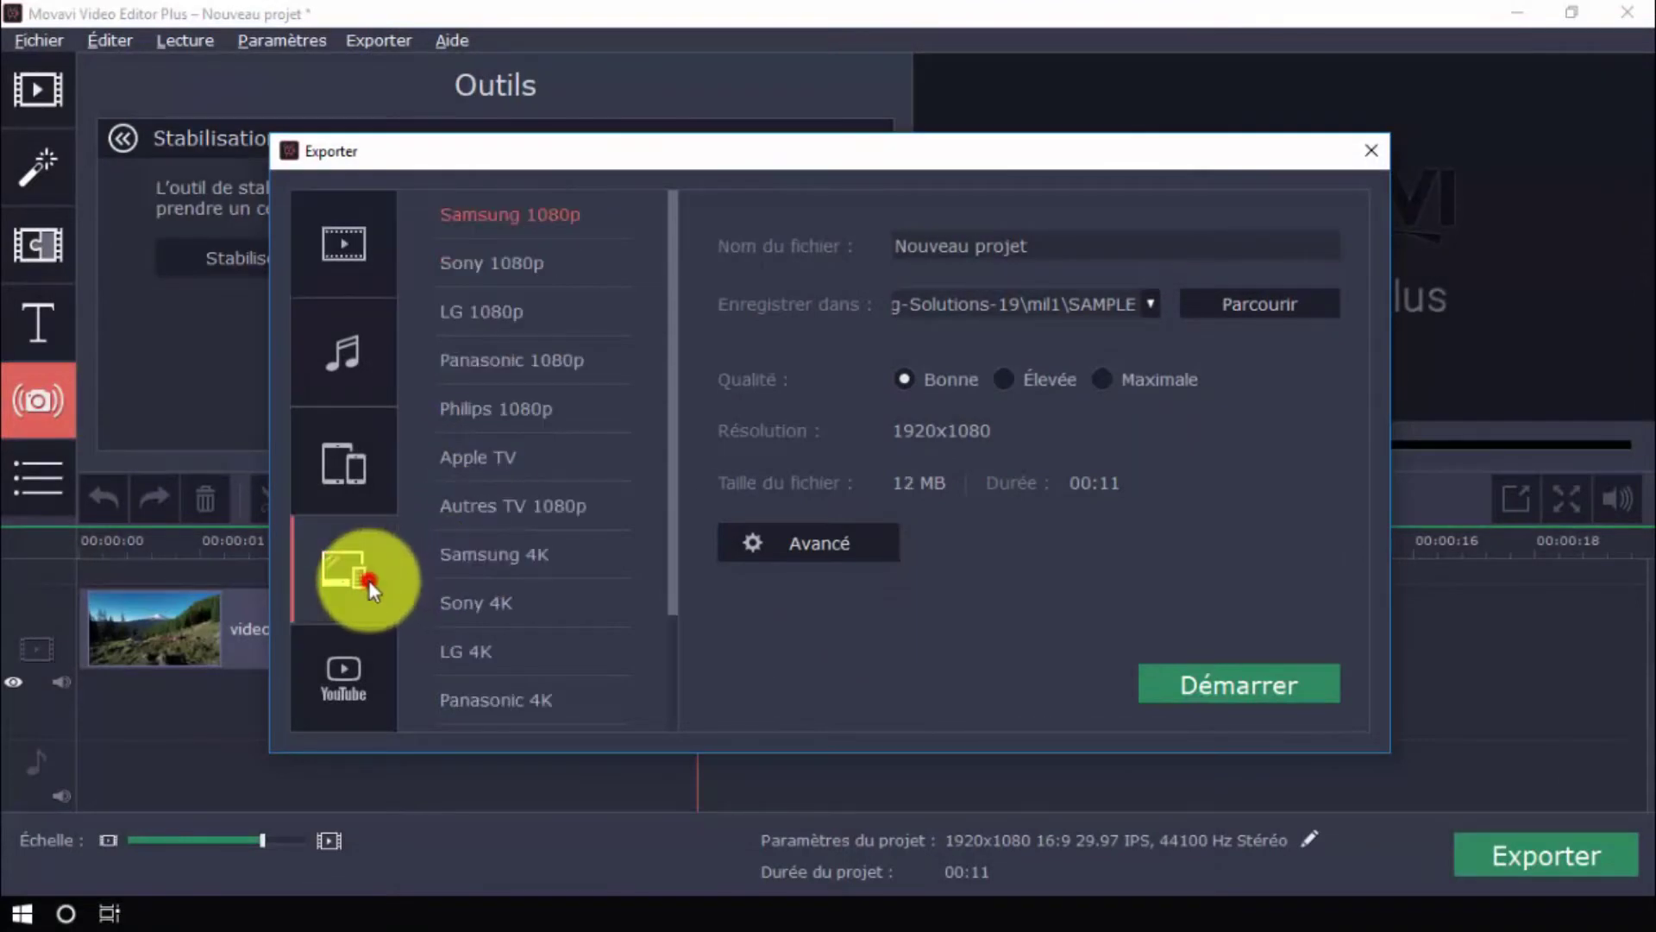
{"action": "left_click", "coordinate": [356, 488]}
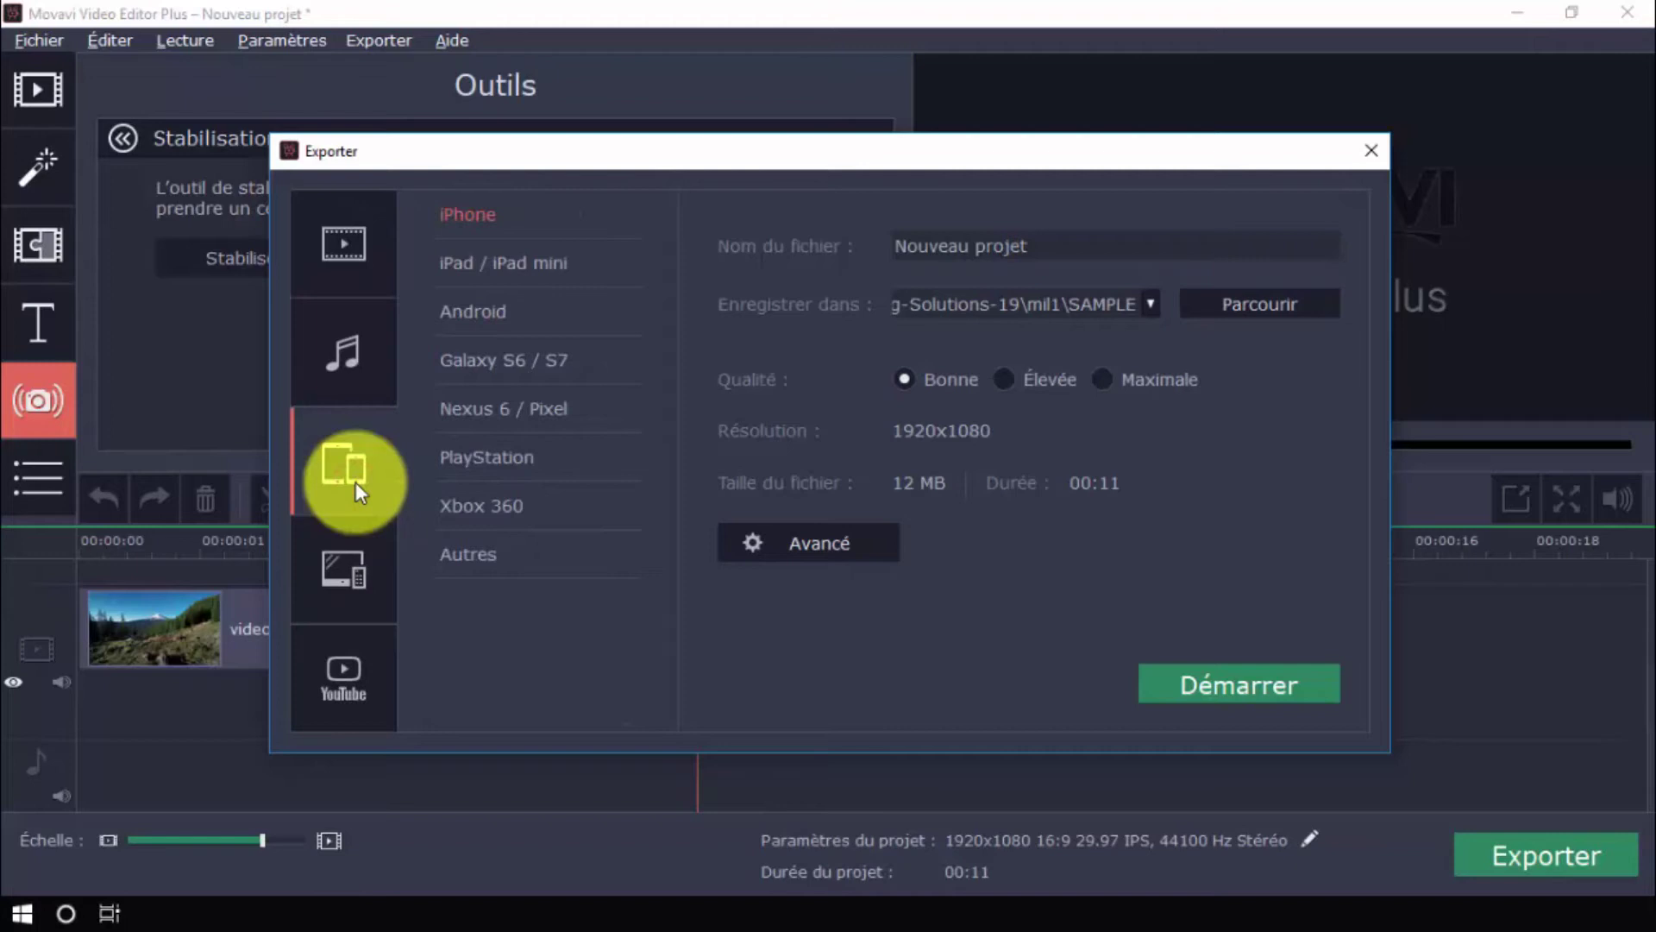
{"action": "left_click", "coordinate": [355, 674]}
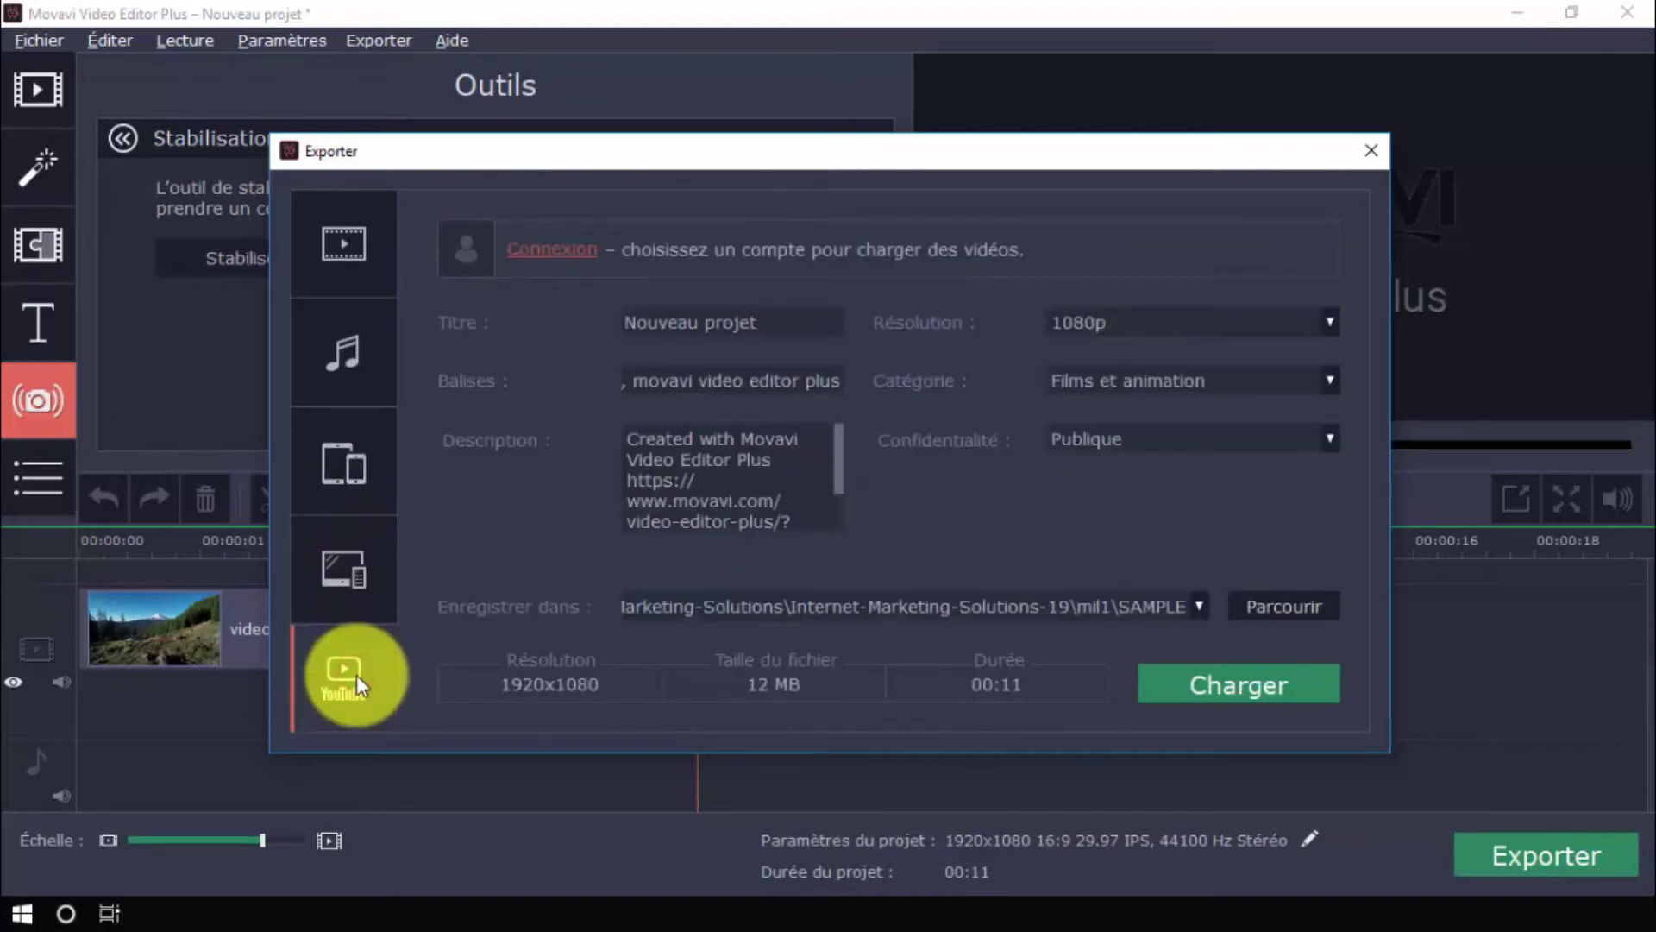
{"action": "left_click", "coordinate": [339, 257]}
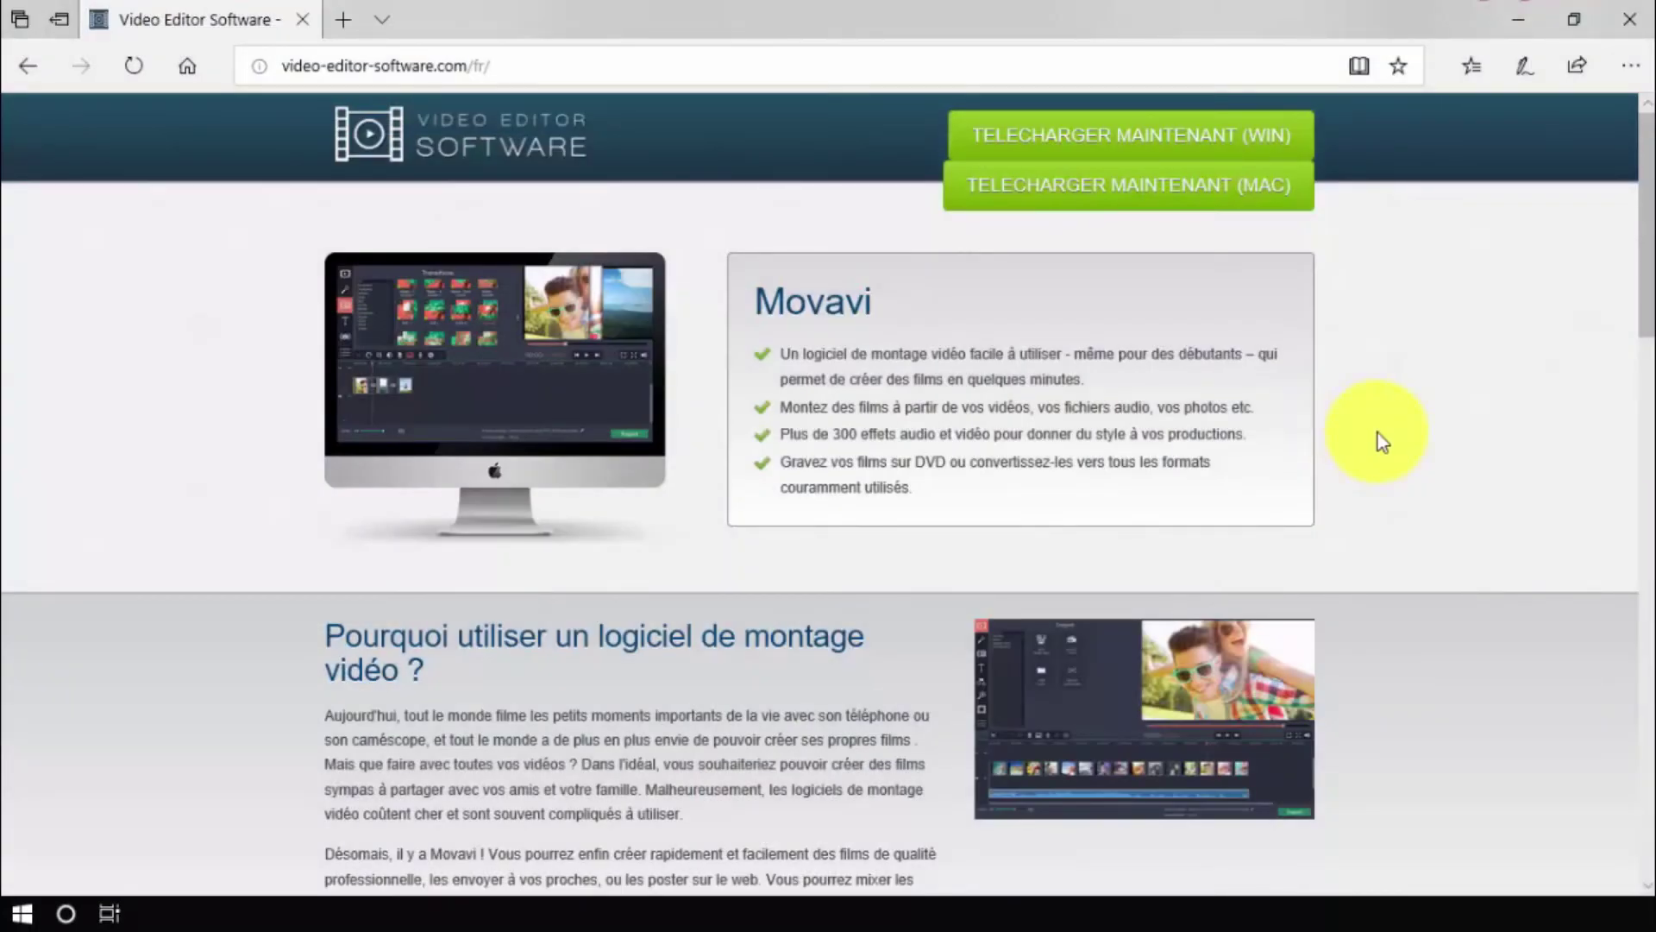
- Scroll the video-editor-software.com/fr Movavi page down to its footer
{"action": "scroll", "coordinate": [1378, 433], "scroll_direction": "down", "scroll_amount": 5}
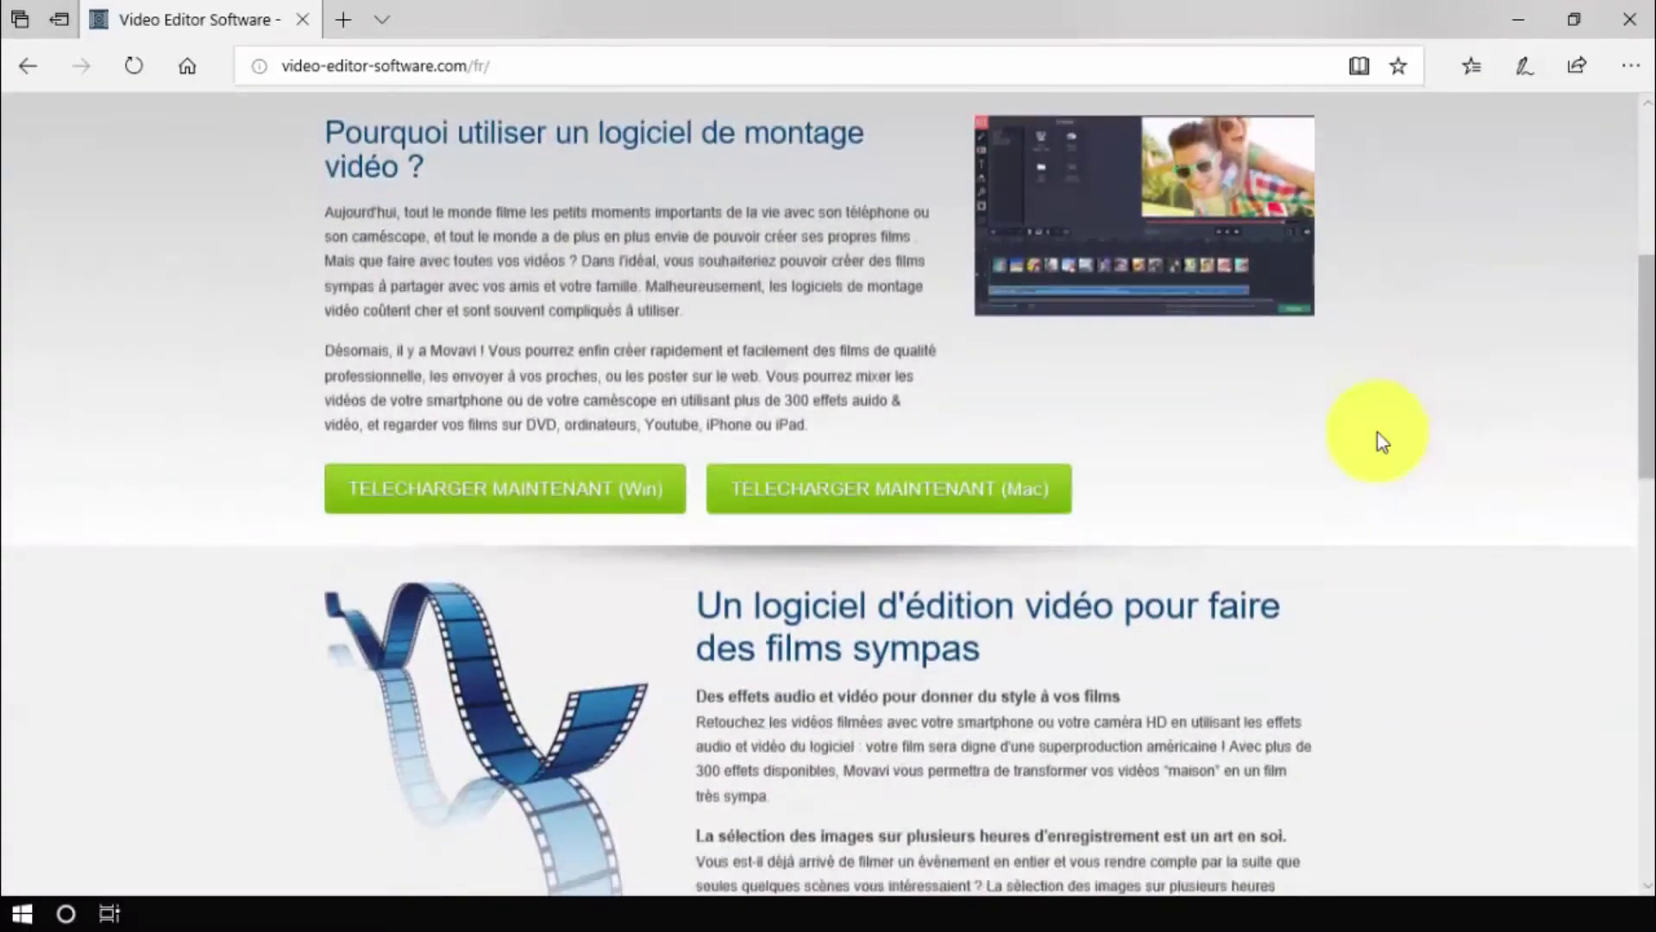
{"action": "scroll", "coordinate": [1378, 433], "scroll_direction": "down", "scroll_amount": 3}
{"action": "scroll", "coordinate": [1378, 431], "scroll_direction": "down", "scroll_amount": 4}
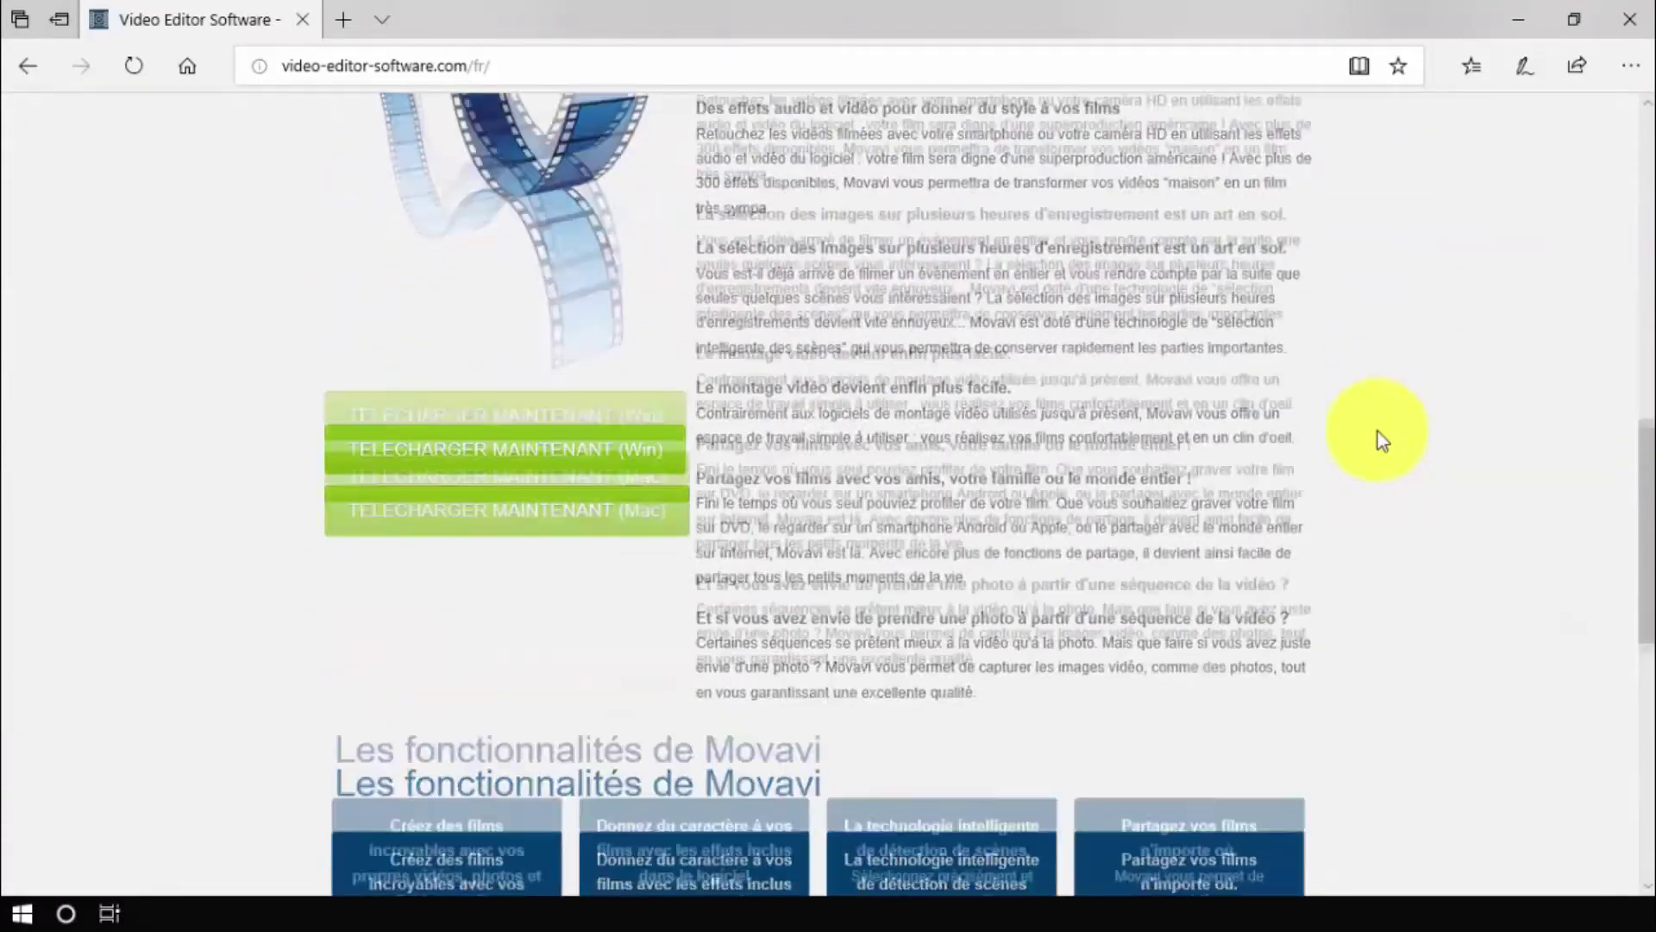
{"action": "scroll", "coordinate": [1379, 431], "scroll_direction": "down", "scroll_amount": 5}
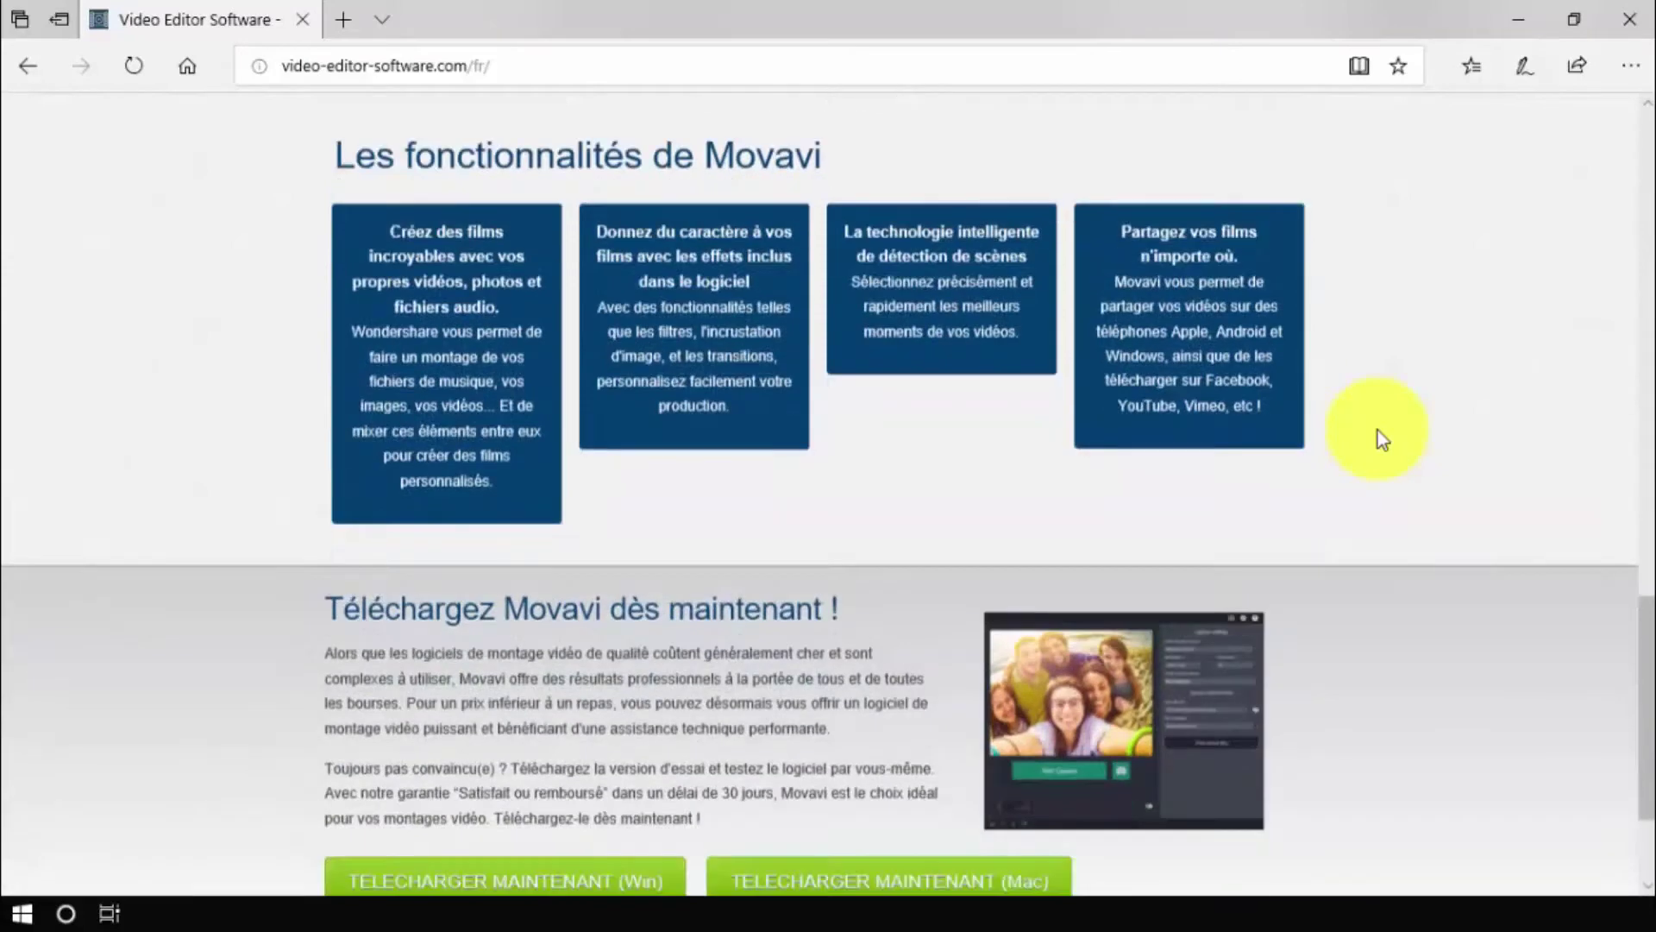
{"action": "scroll", "coordinate": [1379, 431], "scroll_direction": "down", "scroll_amount": 2}
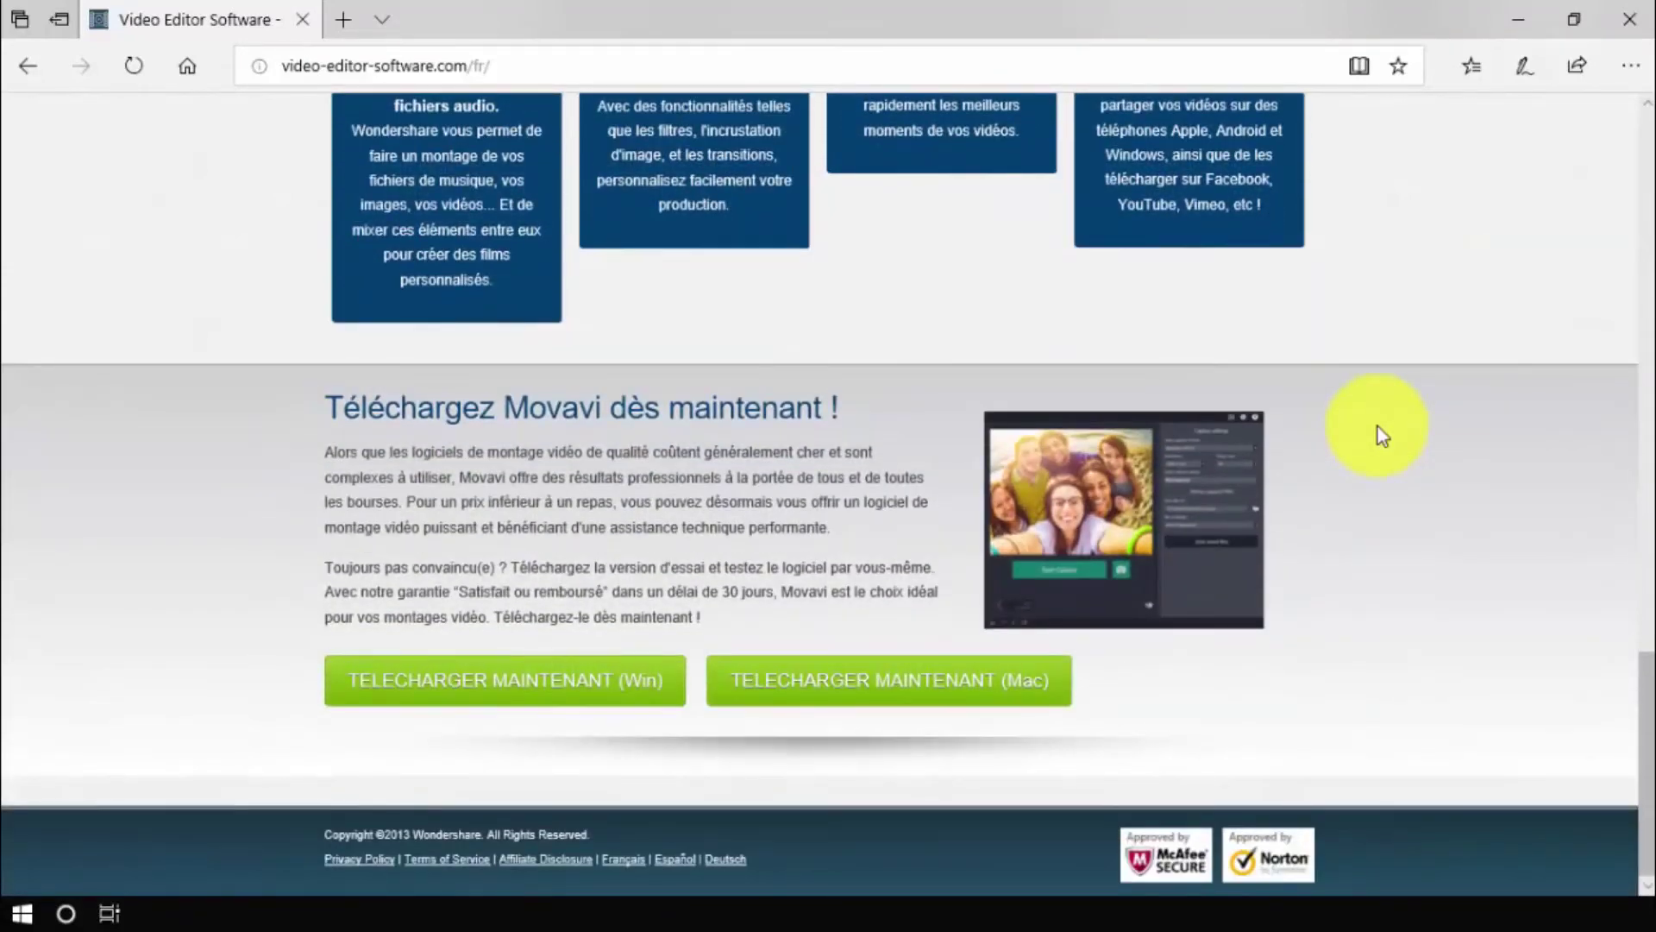
- Scroll back up to the top of the page showing the Windows and Mac downloads
{"action": "scroll", "coordinate": [1377, 427], "scroll_direction": "up", "scroll_amount": 3}
{"action": "scroll", "coordinate": [1377, 427], "scroll_direction": "up", "scroll_amount": 2}
{"action": "scroll", "coordinate": [1378, 431], "scroll_direction": "up", "scroll_amount": 1}
{"action": "scroll", "coordinate": [1379, 431], "scroll_direction": "up", "scroll_amount": 1}
{"action": "scroll", "coordinate": [1378, 432], "scroll_direction": "up", "scroll_amount": 2}
{"action": "scroll", "coordinate": [1378, 431], "scroll_direction": "up", "scroll_amount": 1}
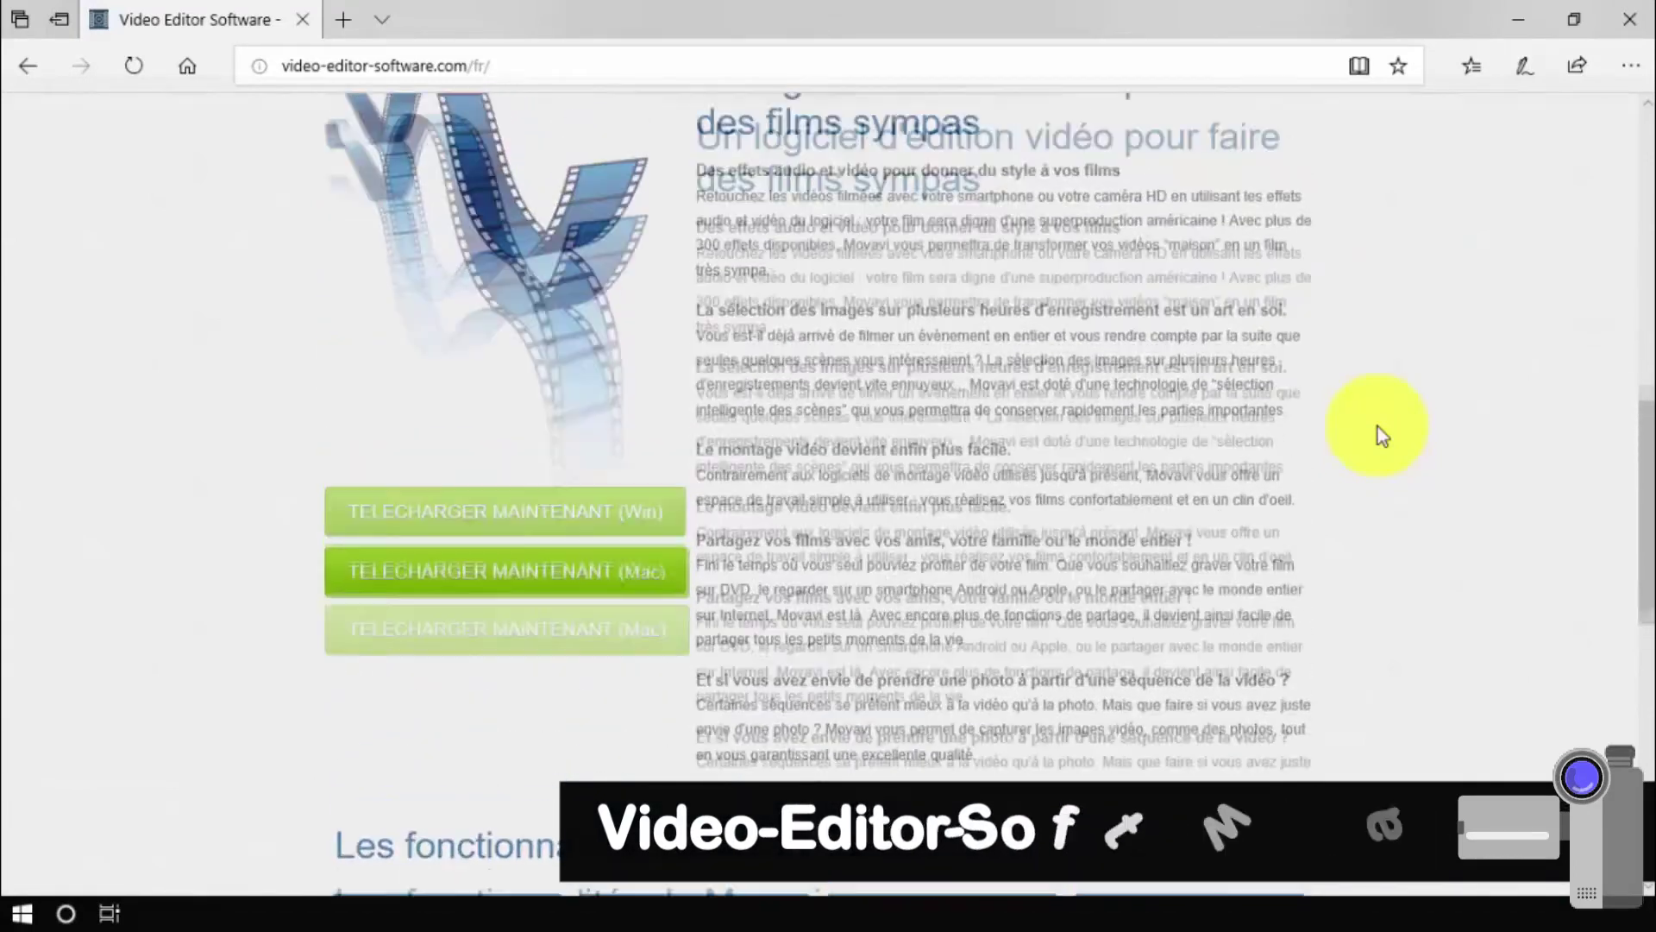
{"action": "scroll", "coordinate": [1378, 426], "scroll_direction": "up", "scroll_amount": 2}
{"action": "scroll", "coordinate": [1378, 427], "scroll_direction": "up", "scroll_amount": 1}
{"action": "scroll", "coordinate": [1379, 426], "scroll_direction": "up", "scroll_amount": 2}
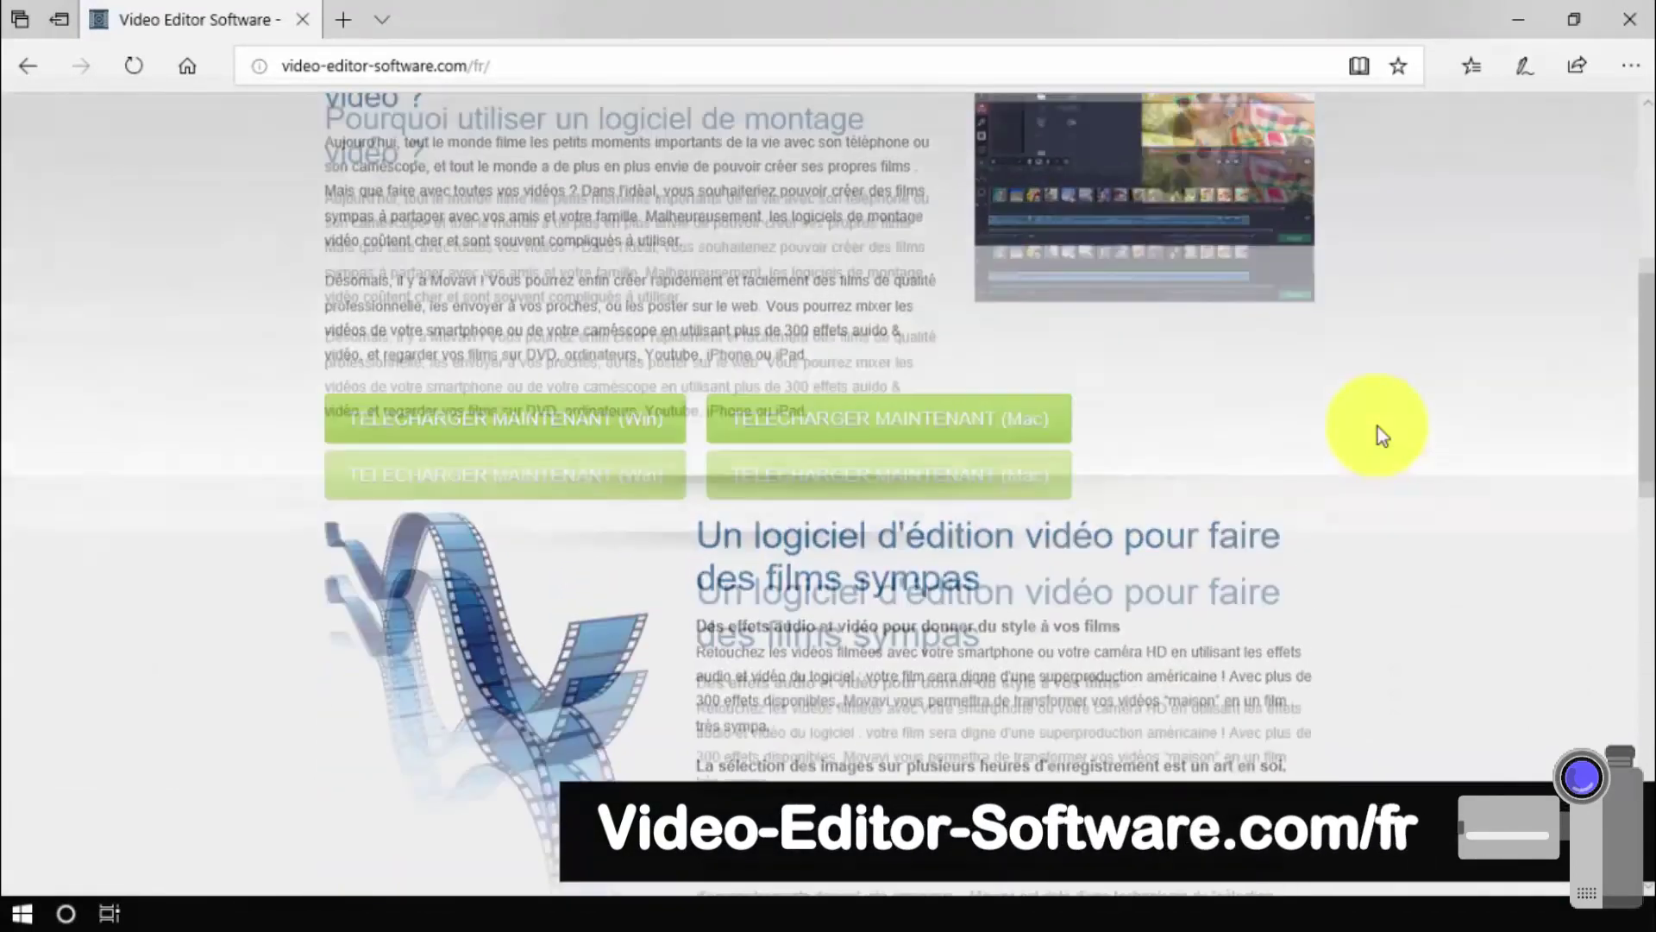
{"action": "scroll", "coordinate": [1378, 427], "scroll_direction": "up", "scroll_amount": 2}
{"action": "scroll", "coordinate": [1379, 426], "scroll_direction": "up", "scroll_amount": 1}
{"action": "scroll", "coordinate": [1379, 427], "scroll_direction": "up", "scroll_amount": 2}
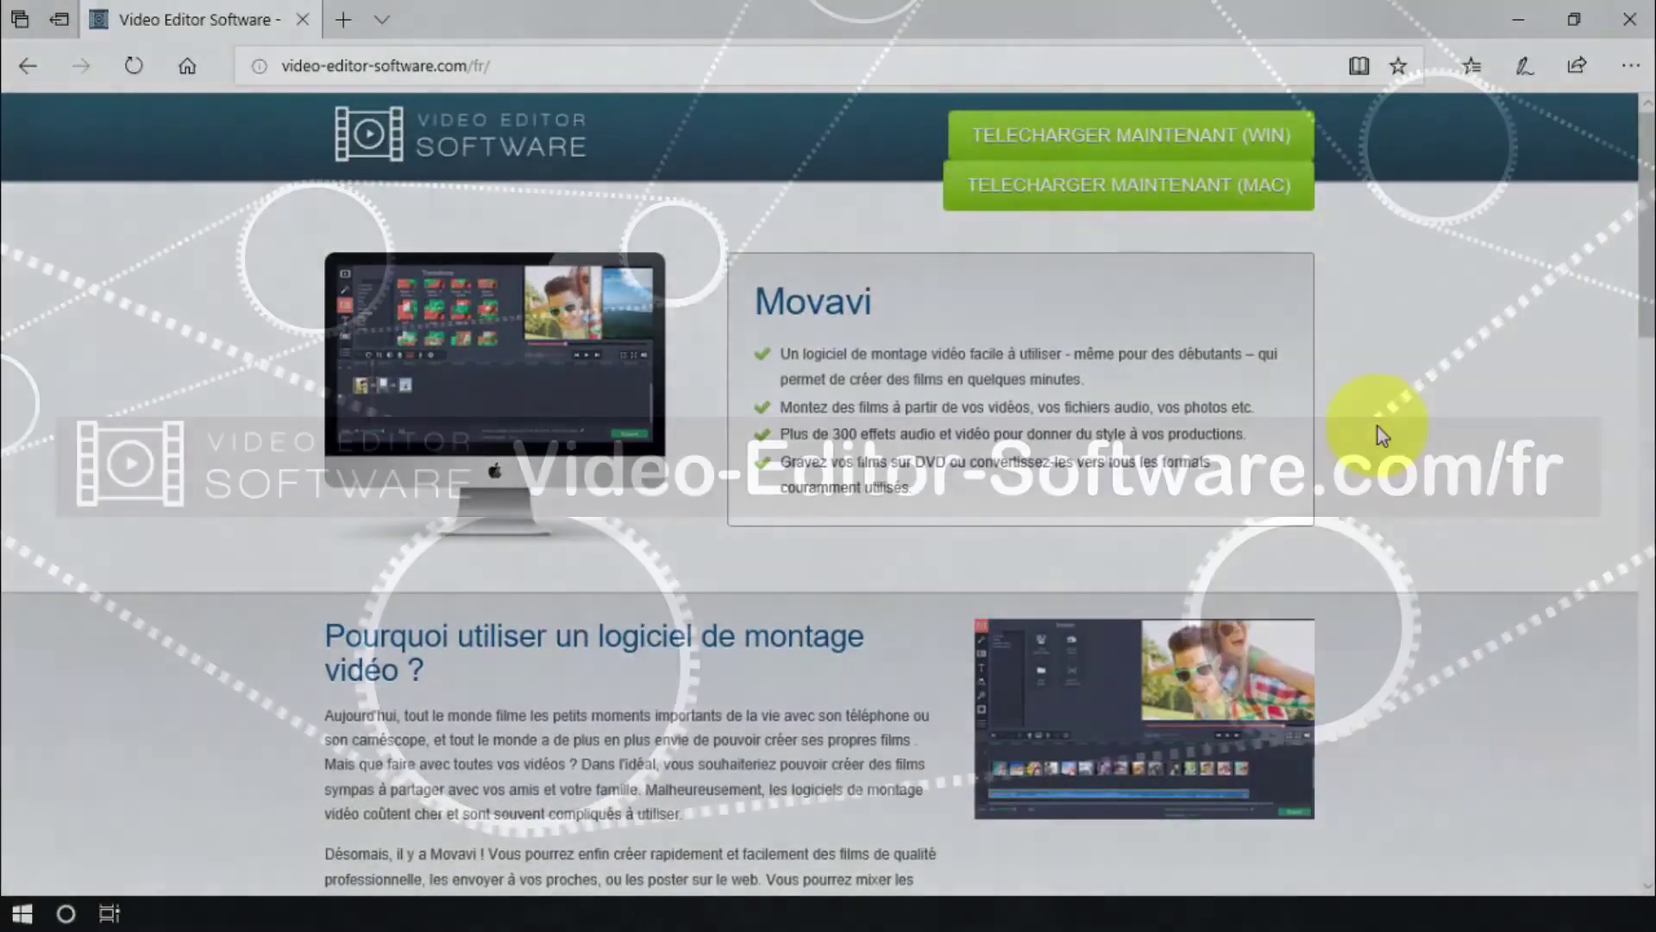